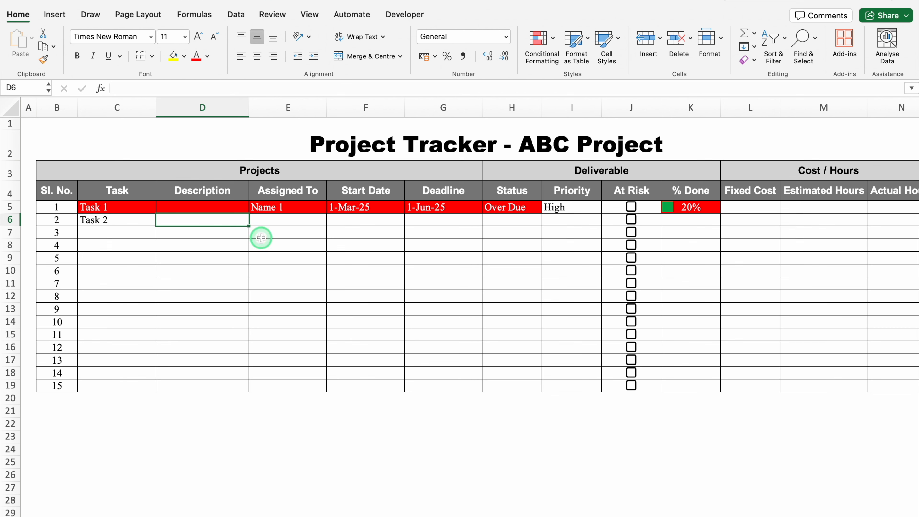
Step: Enter Banking as Task 2's description and fill in the assignee's name
text(Banking)
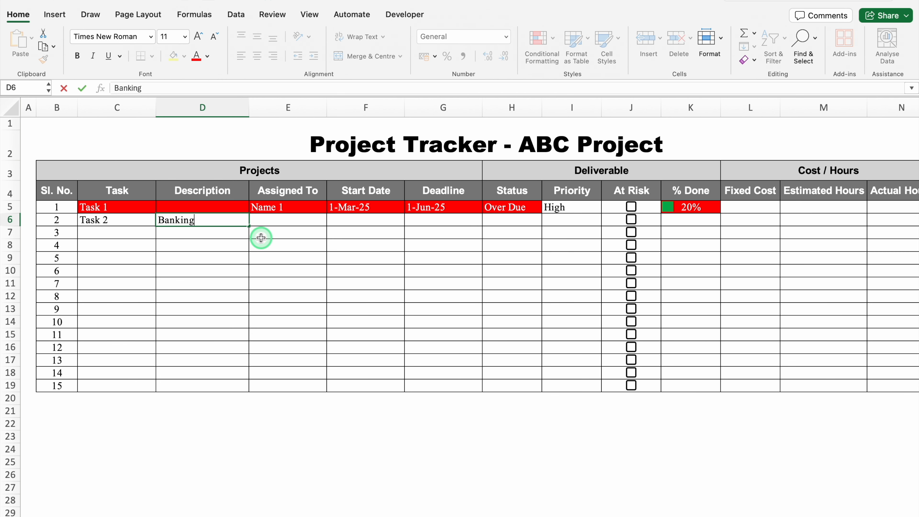
key(Tab)
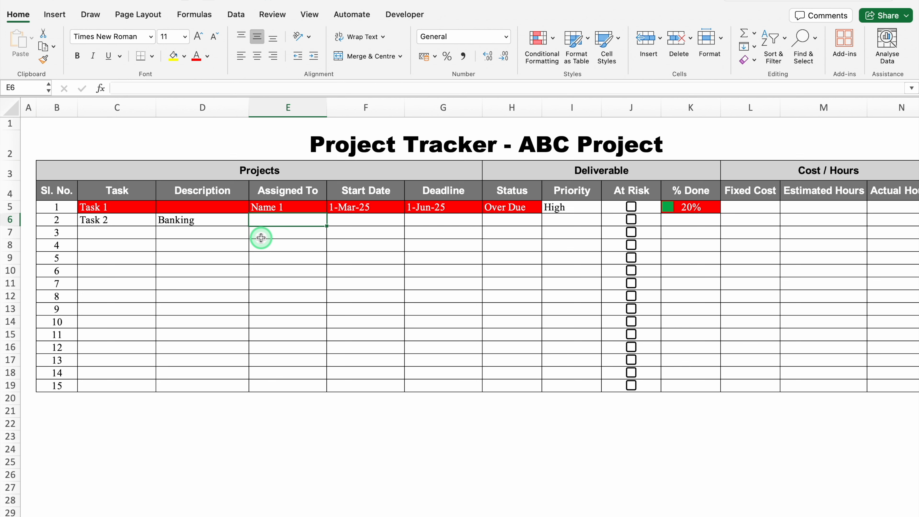
key(Tab)
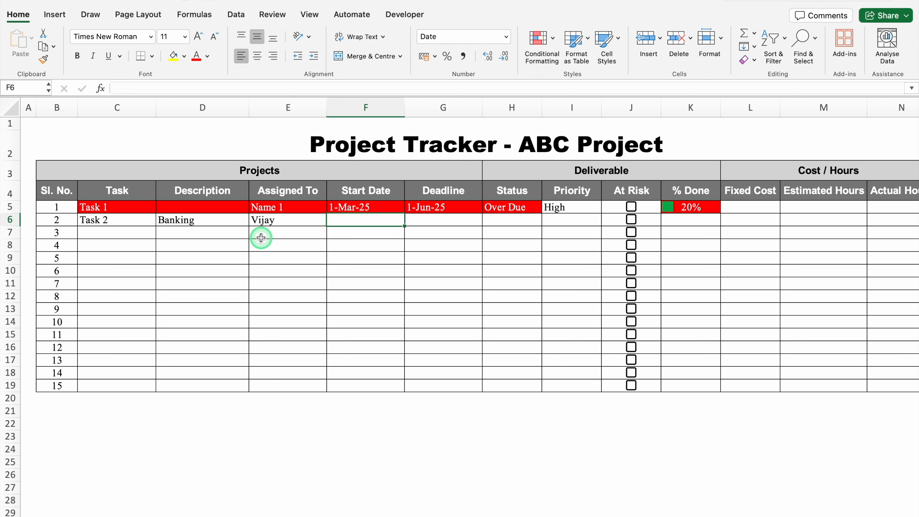
Step: Set Task 2's start date to 9-May-25 and its deadline to 19-May-25
text(1)
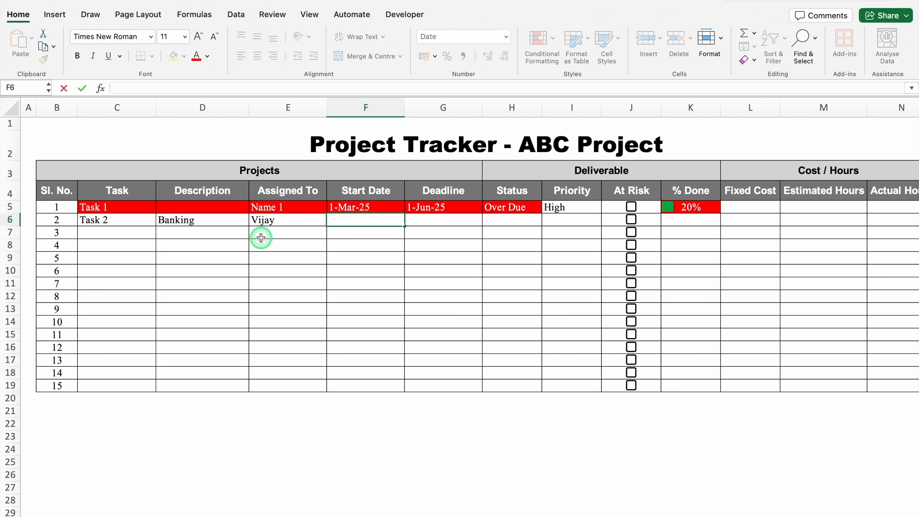
text(/5/25)
click(432, 223)
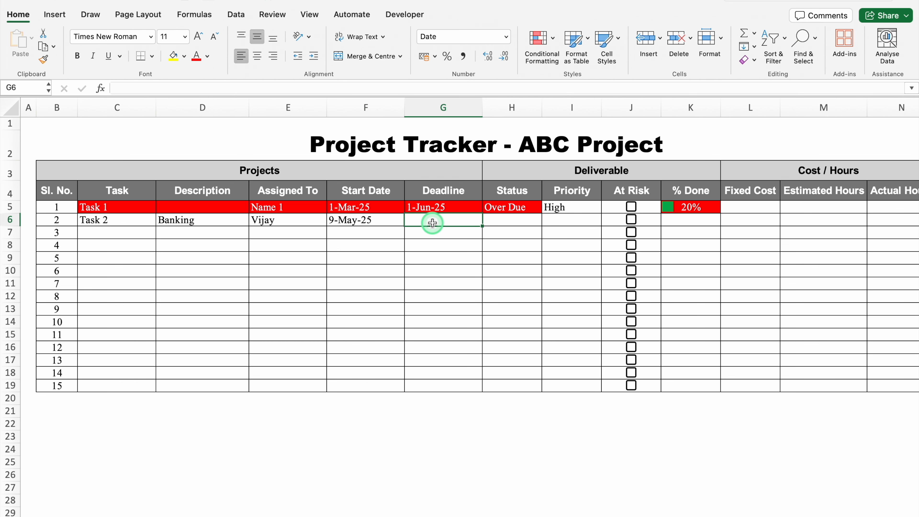
text(19)
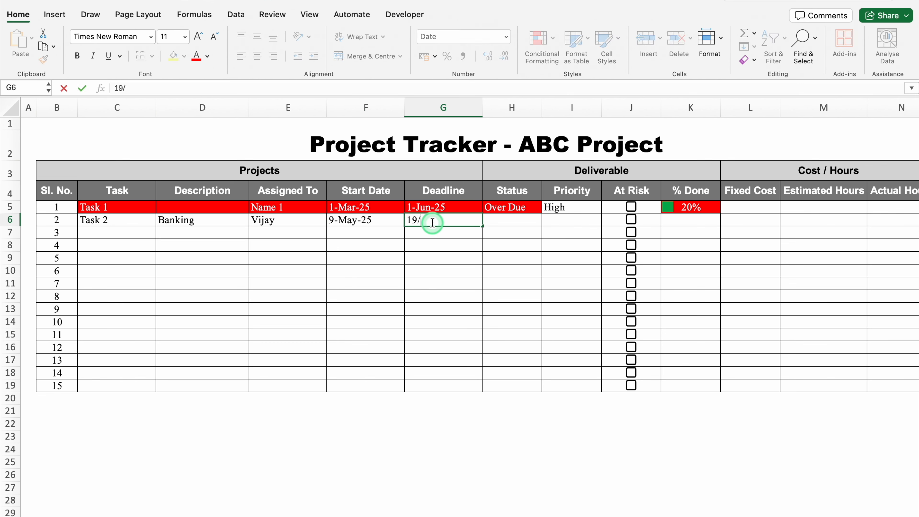
text(/5/25)
key(Tab)
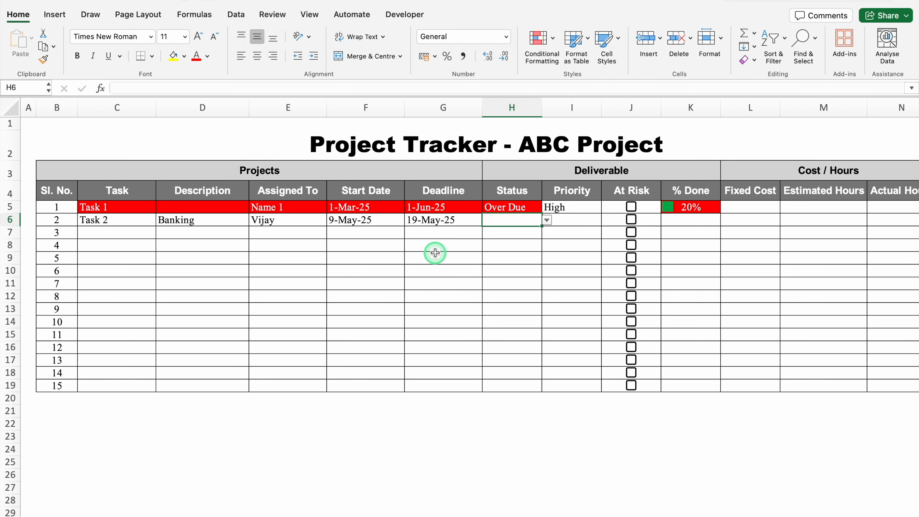
Step: Try the statuses Not Started, In Progress, On Hold and Complete in succession for Task 2
click(547, 220)
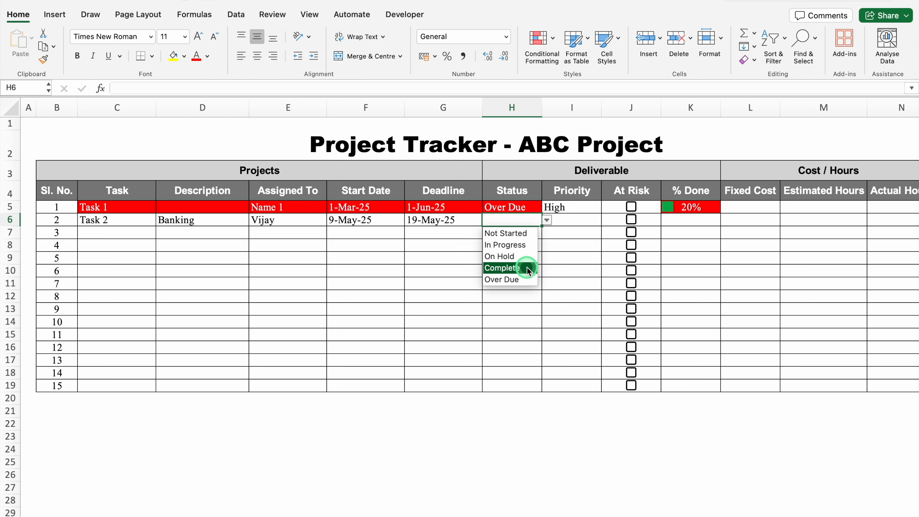
click(522, 234)
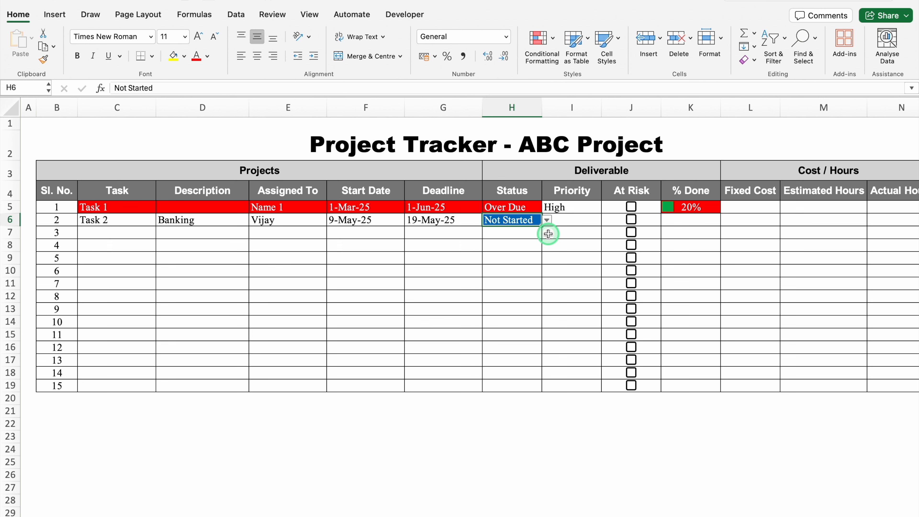
click(547, 220)
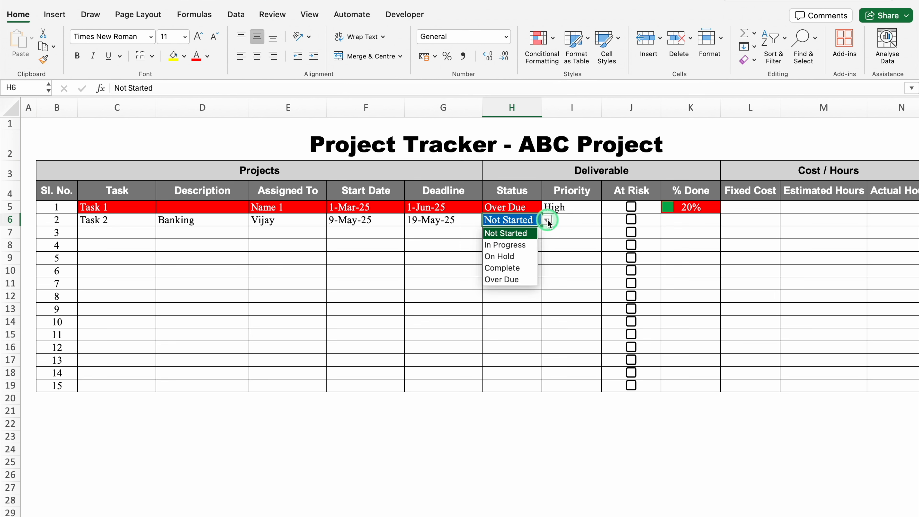
click(527, 246)
click(547, 219)
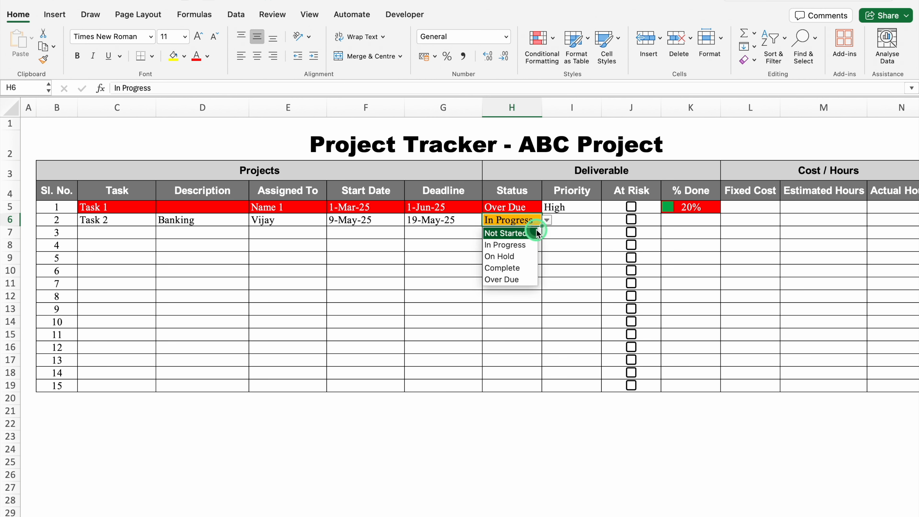
click(520, 256)
click(547, 219)
click(514, 268)
Step: Set Task 2's status to Over Due and look at its available priority options without choosing one
click(547, 220)
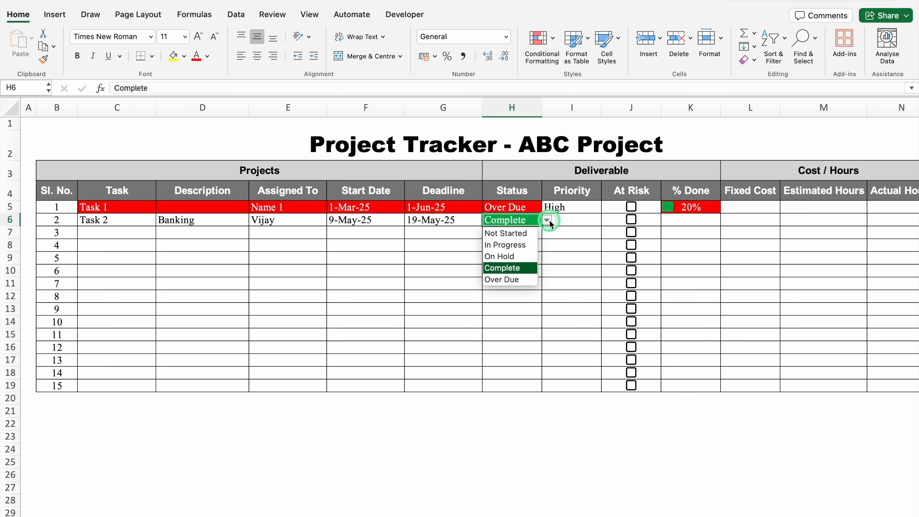
click(518, 279)
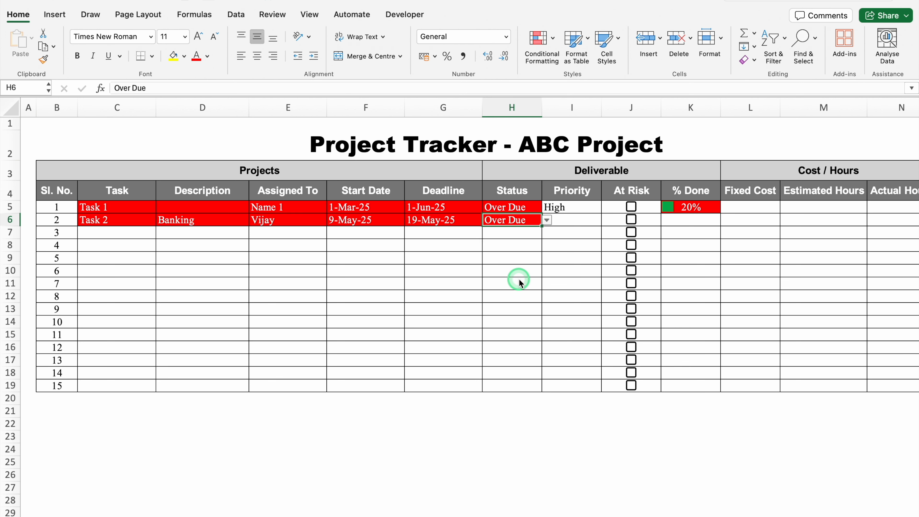
click(569, 223)
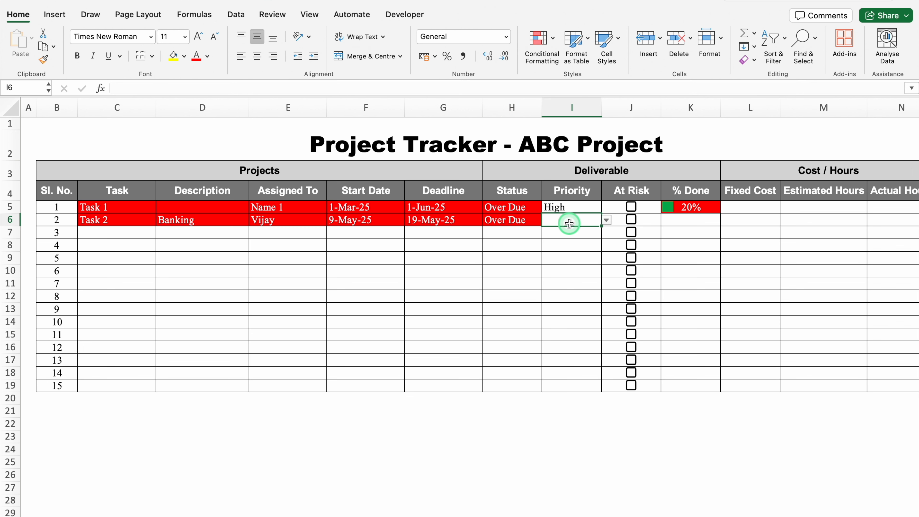
click(606, 220)
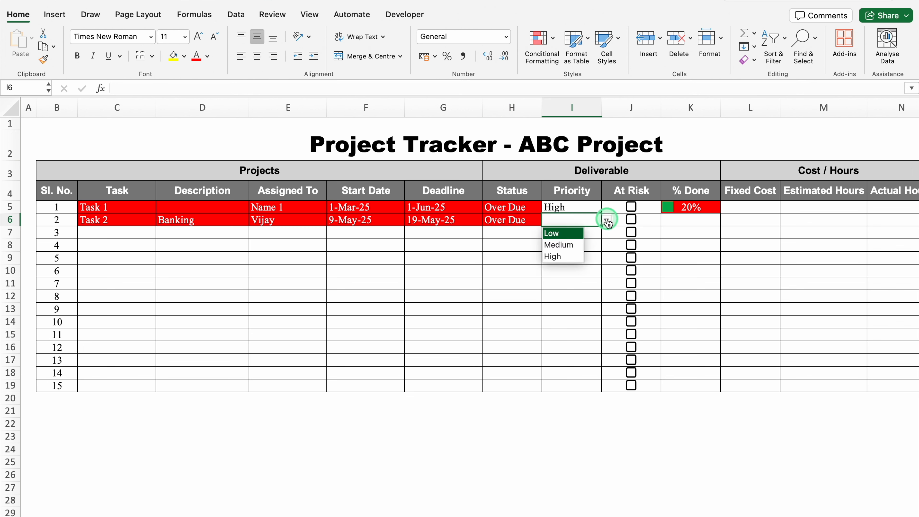
click(594, 220)
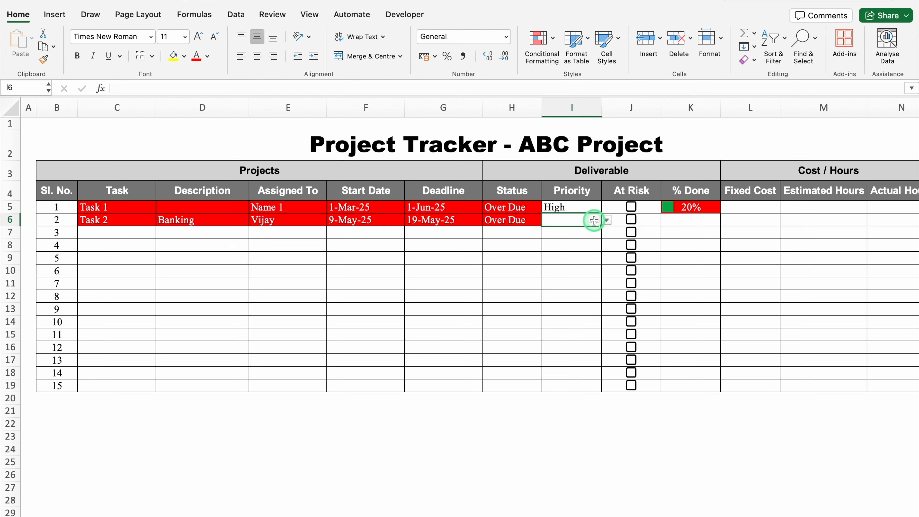
Step: Mark Task 2 as at risk and set its % Done to 50%
click(631, 219)
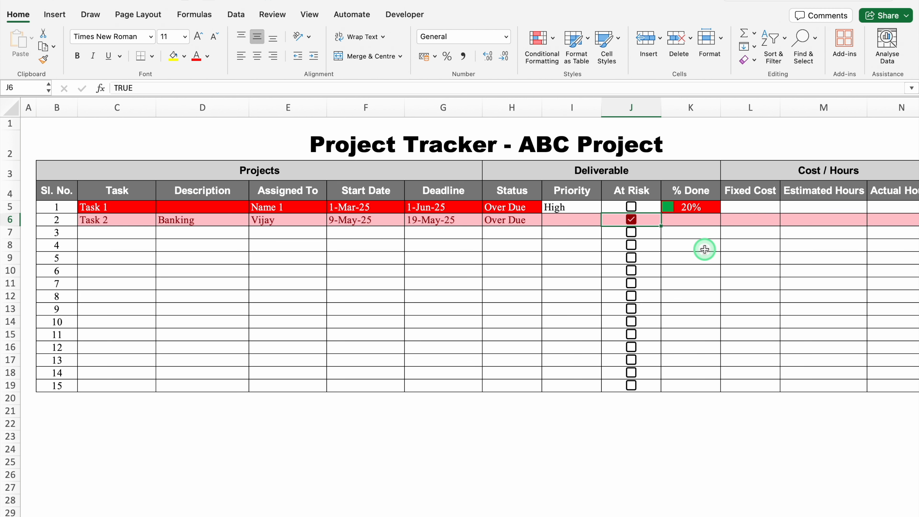
key(Tab)
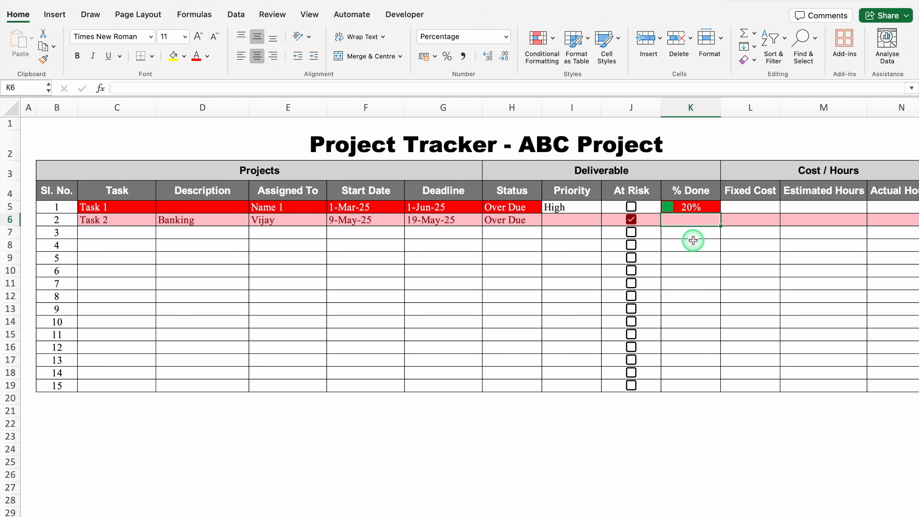
text(50)
key(Return)
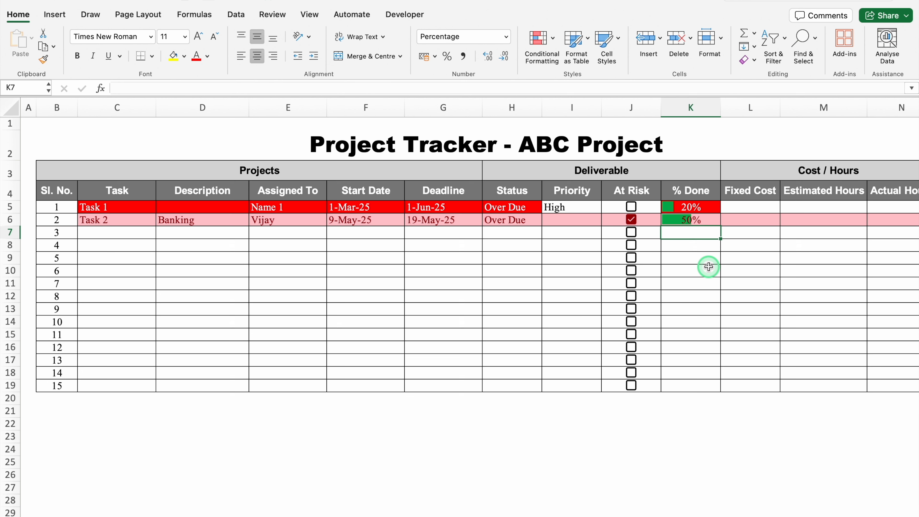
click(747, 221)
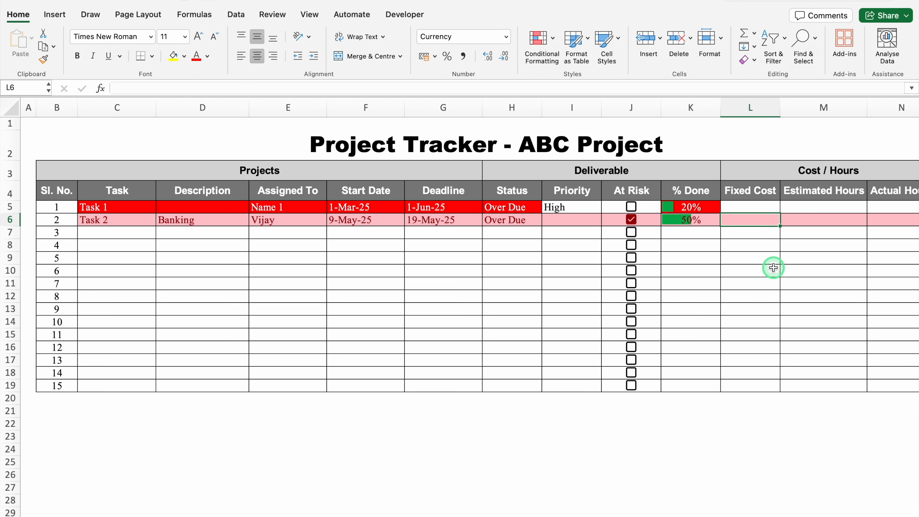
key(Tab)
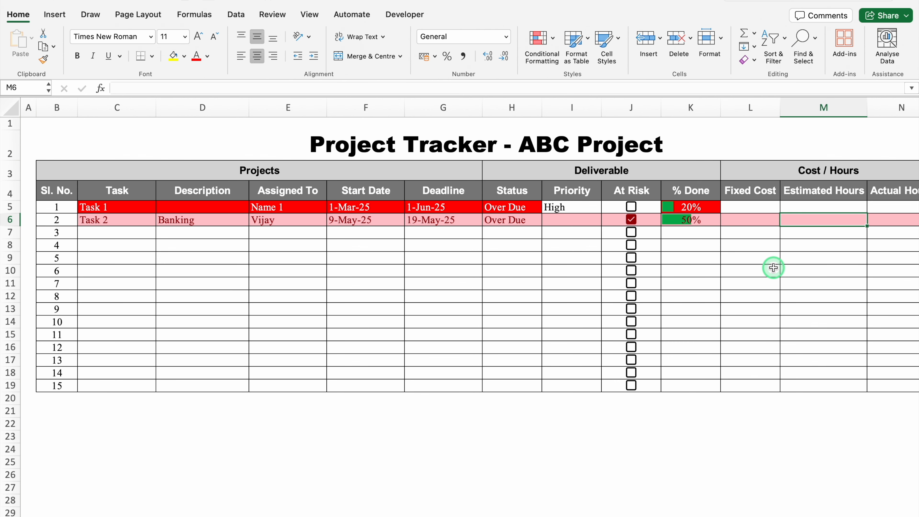
key(Tab)
key(Tab)
click(761, 220)
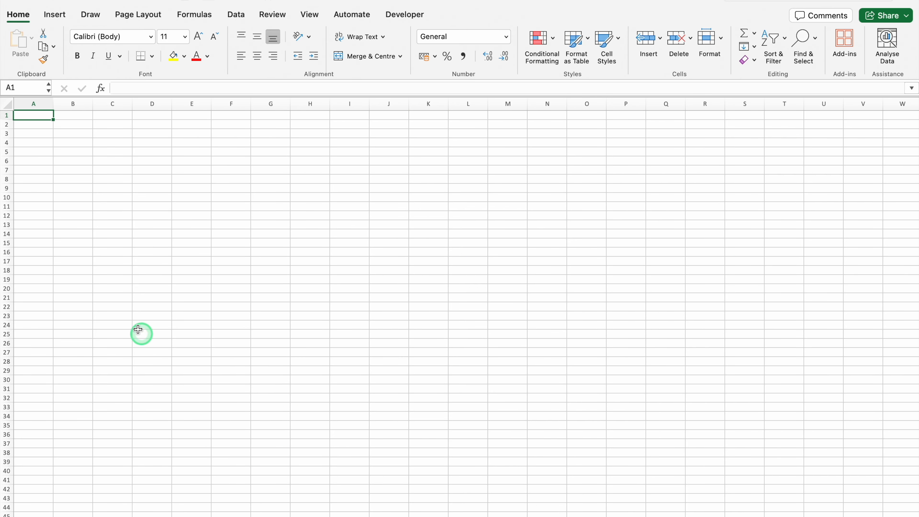
Step: Narrow column A in the blank sheet and enter the headings Sl. No., Task and Description in B4 to D4
drag(53, 107, 22, 108)
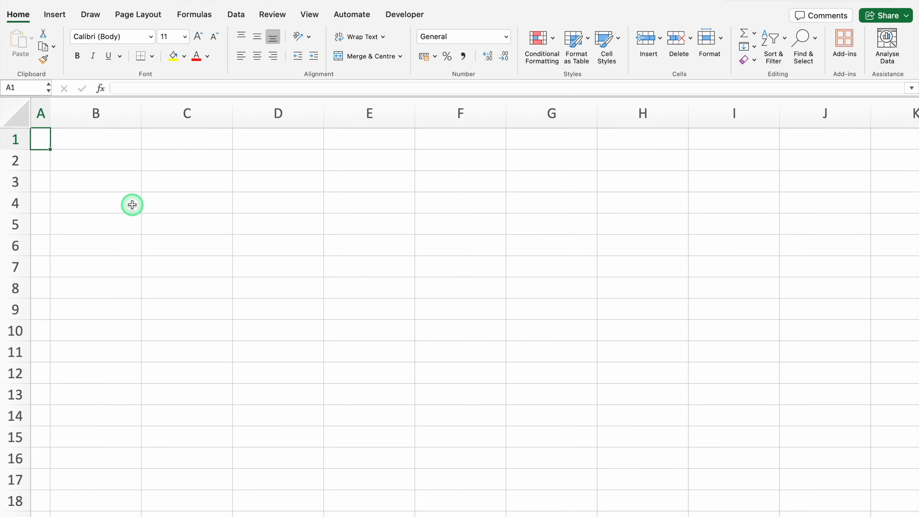
click(132, 205)
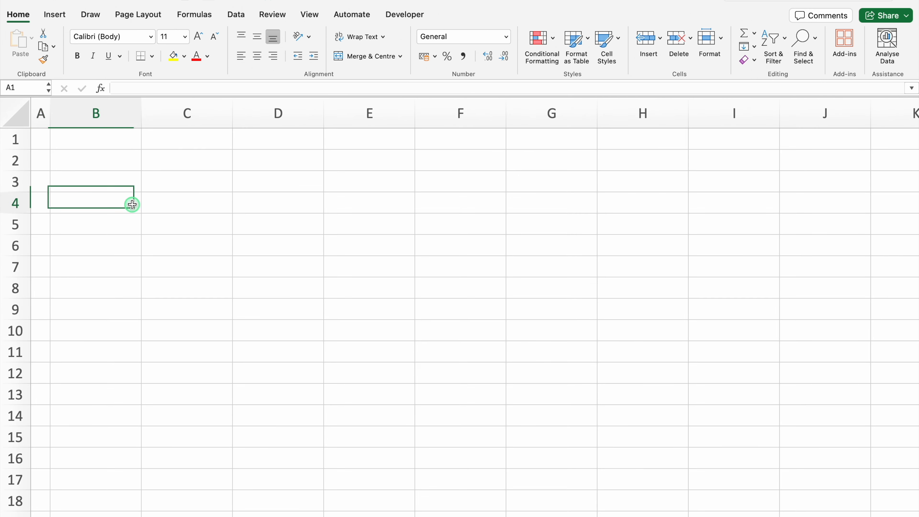
text(Sl. No.)
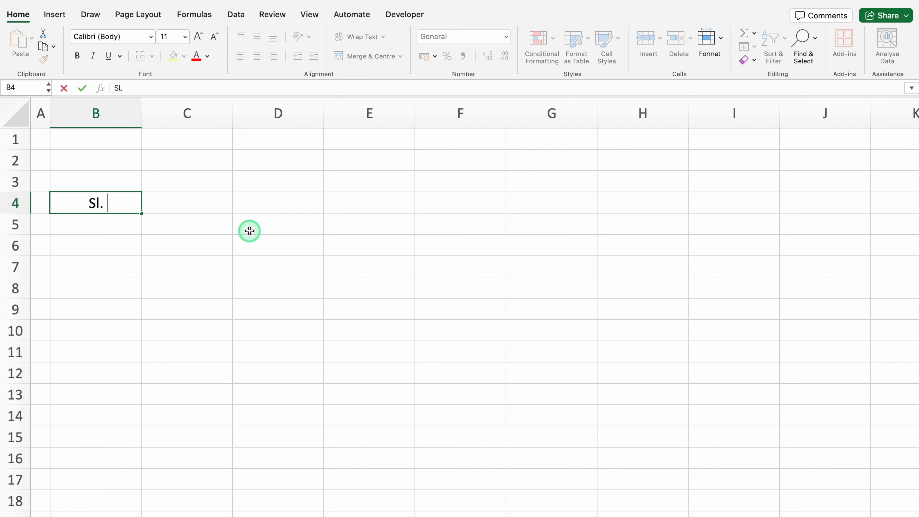
key(Tab)
text(Task)
key(Tab)
text(Description)
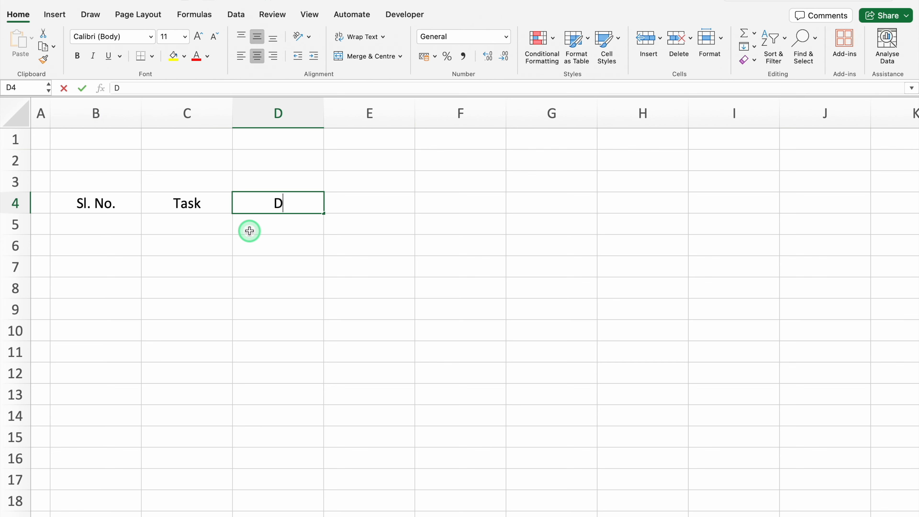
key(Tab)
Step: Enter the headings Assigned To, Start Date and Deadline in cells E4 to G4
text(Assigned To)
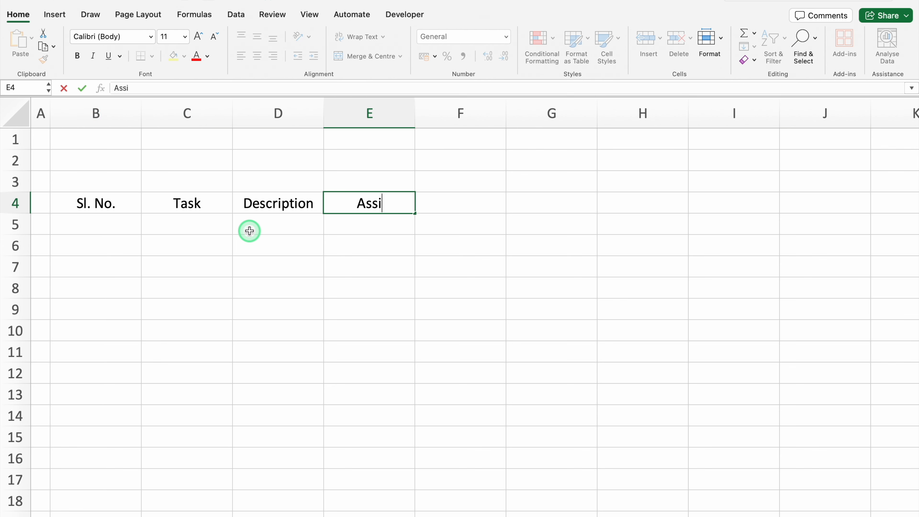
key(Tab)
text(Start Date)
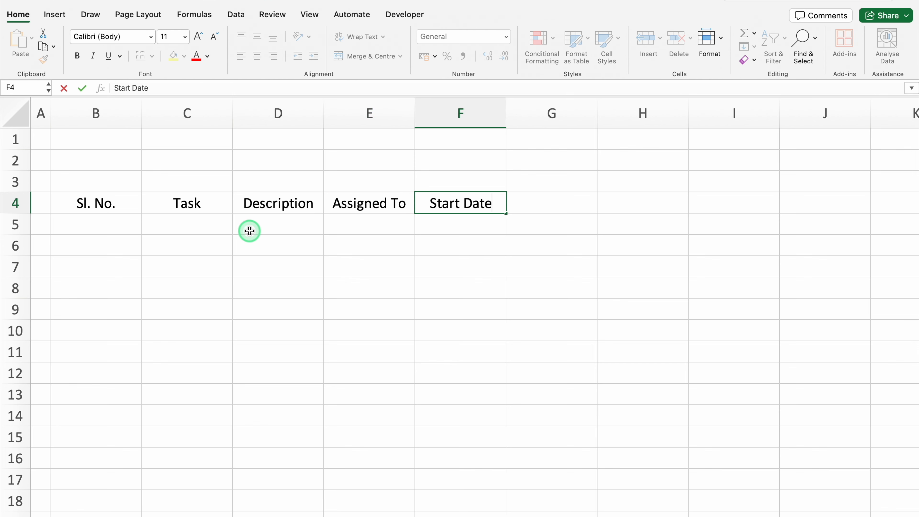
key(Tab)
text(Deadline)
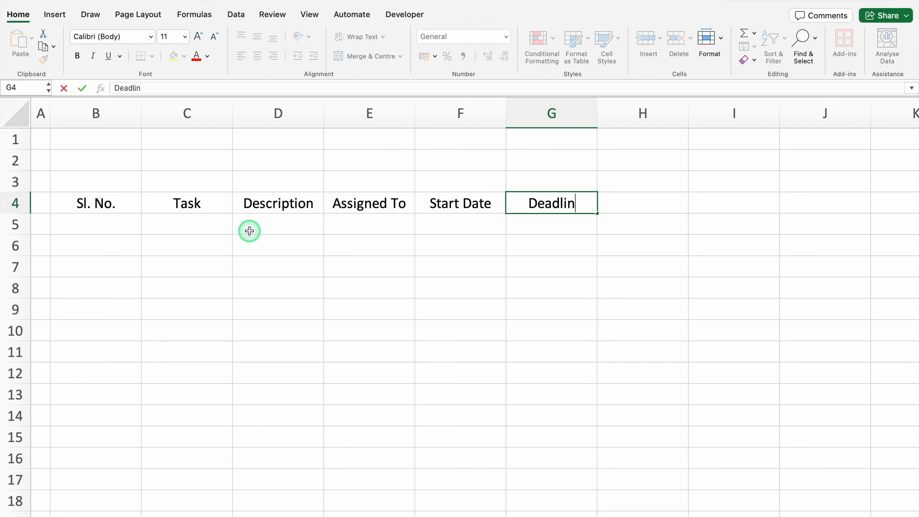
key(Tab)
Step: Format the header cells B4 to G4 with a grey fill and white font colour
click(114, 203)
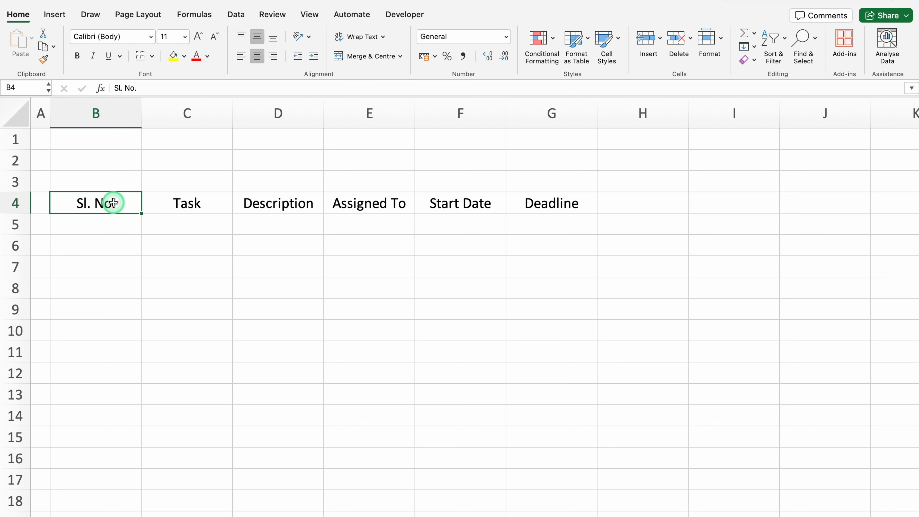
key(ctrl+shift+Right)
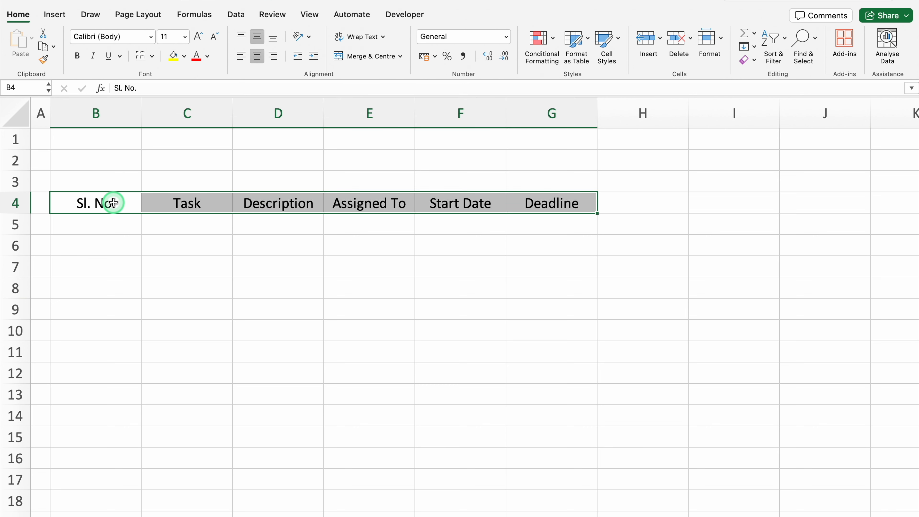
click(184, 56)
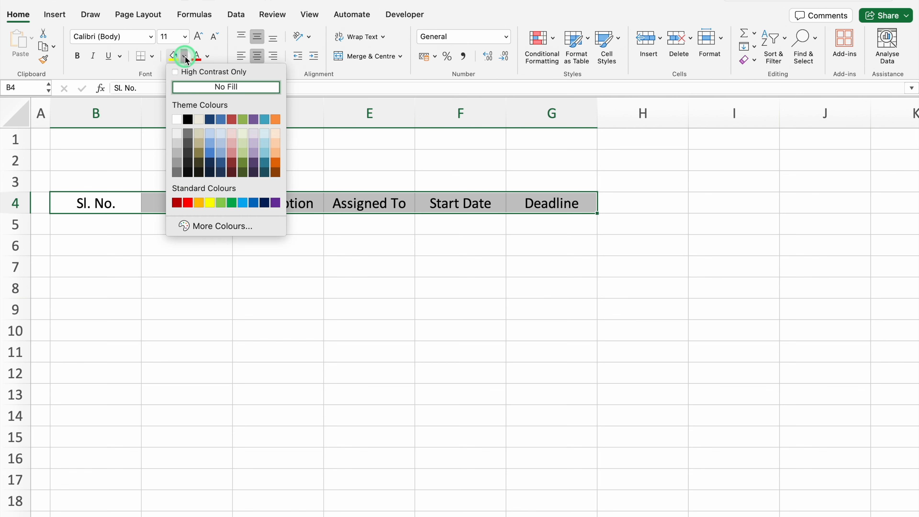
click(176, 165)
click(207, 56)
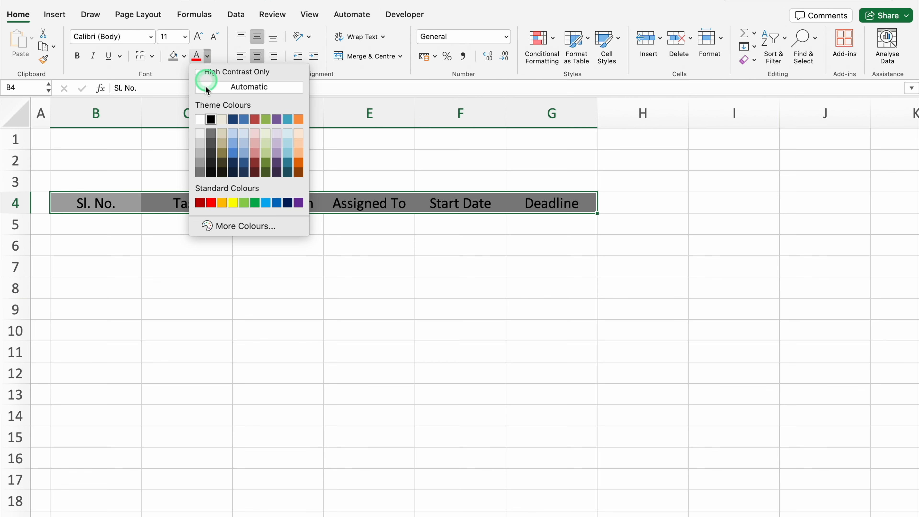
click(200, 119)
Step: Set the font of the entire sheet to Times New Roman
click(18, 116)
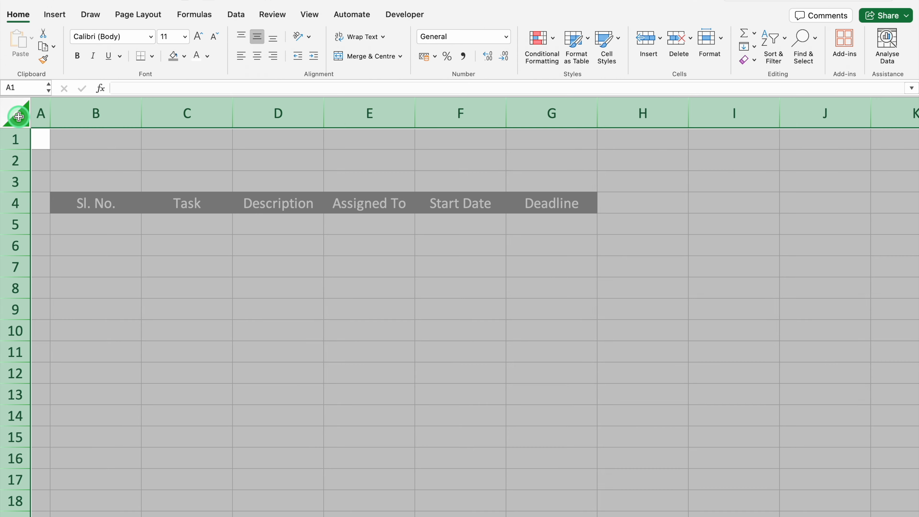
click(152, 37)
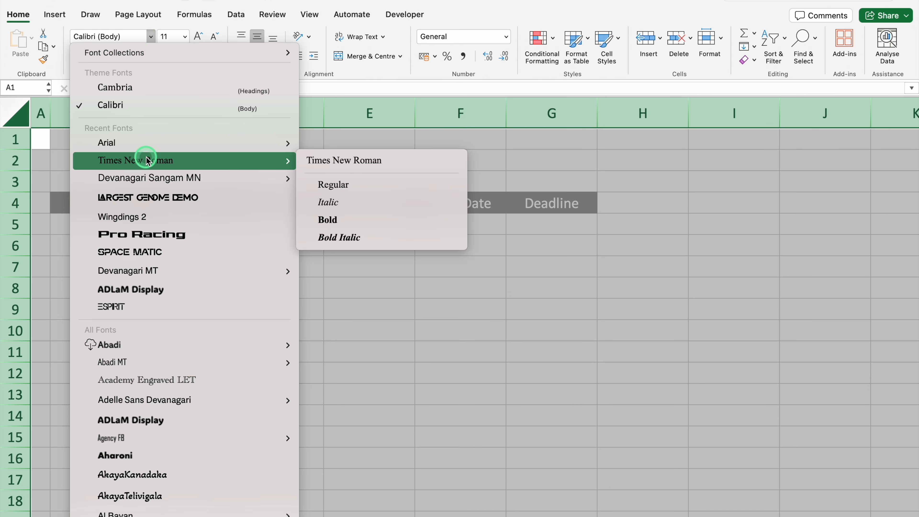
click(148, 160)
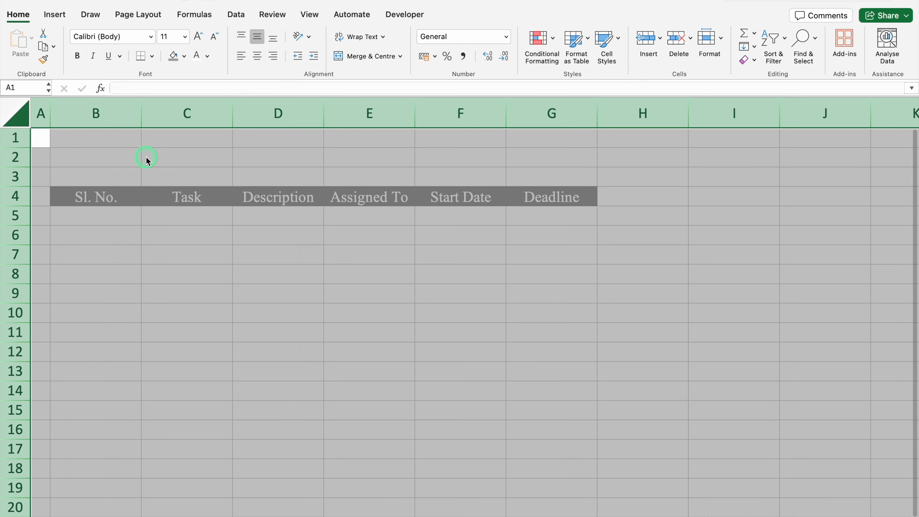
click(108, 196)
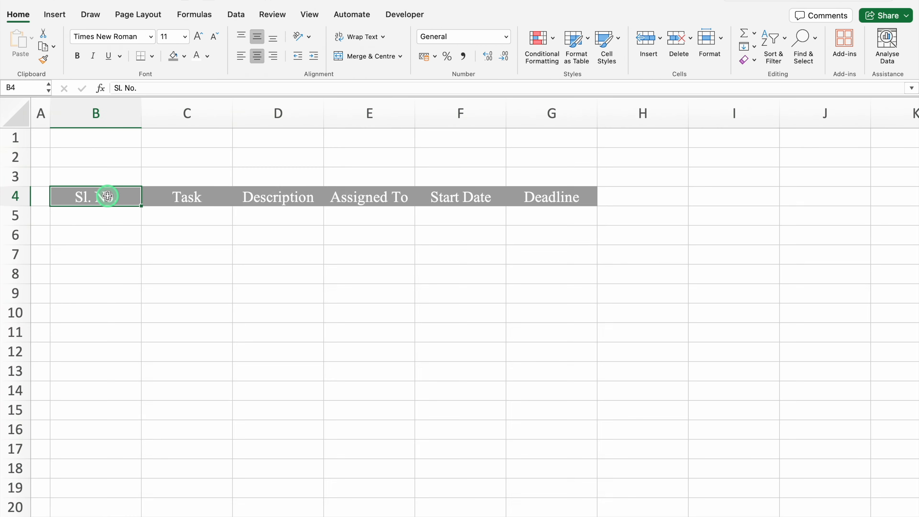
Step: Number the rows 1 to 10 in B5 to B14 by filling down the series, clearing the surplus number in B15
click(118, 214)
text(1)
key(Return)
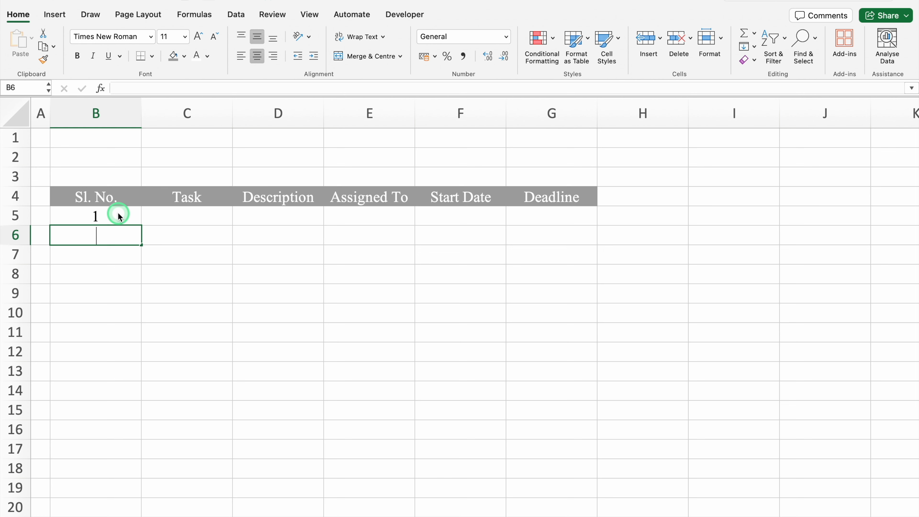
text(2)
key(Return)
click(119, 213)
drag(120, 229, 133, 413)
click(123, 410)
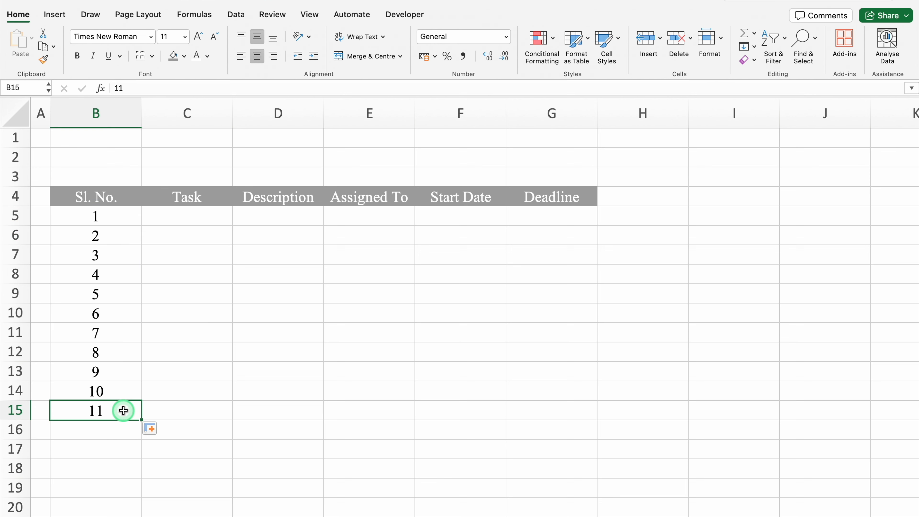
key(Delete)
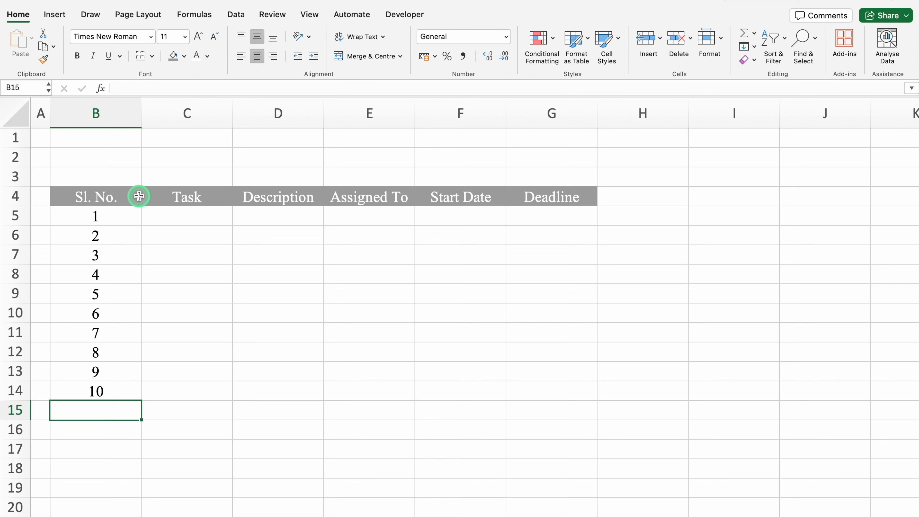
Step: Create a merged, centred title cell across B3 to G3 with a light grey fill and the text Projects
click(116, 180)
drag(116, 180, 544, 175)
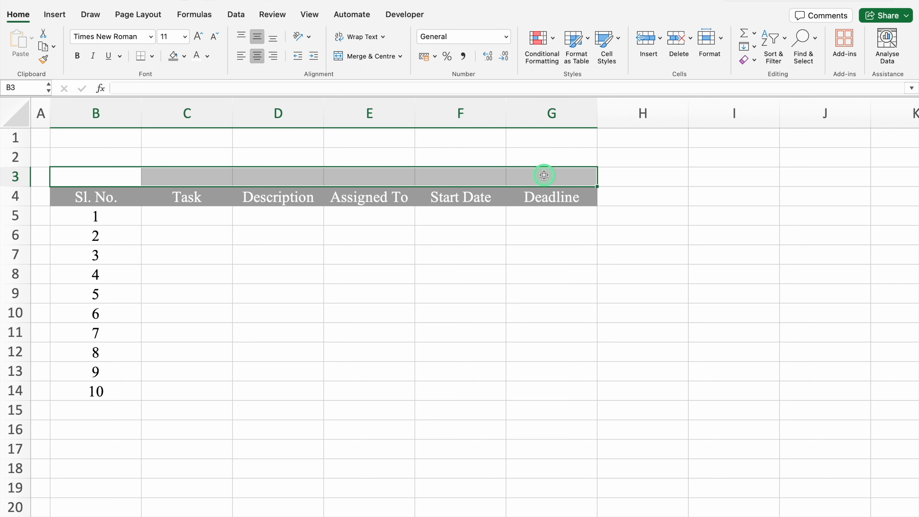
click(369, 58)
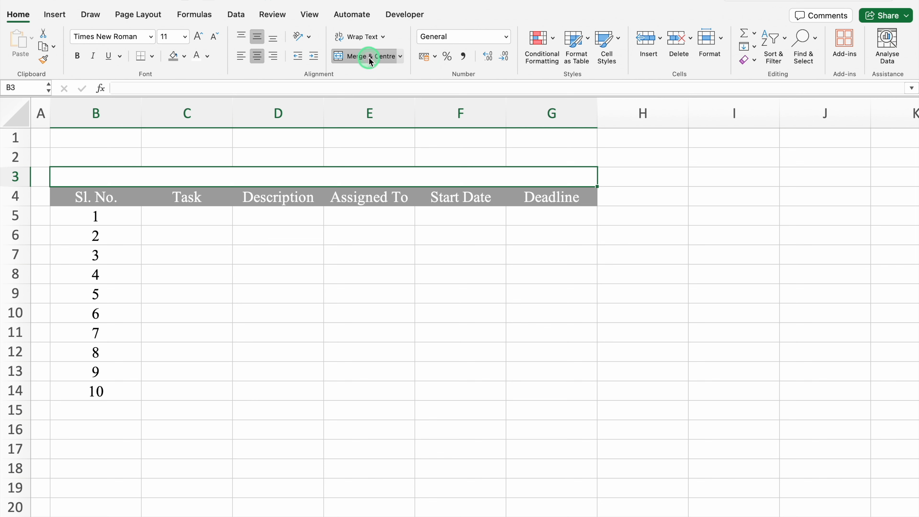
click(184, 56)
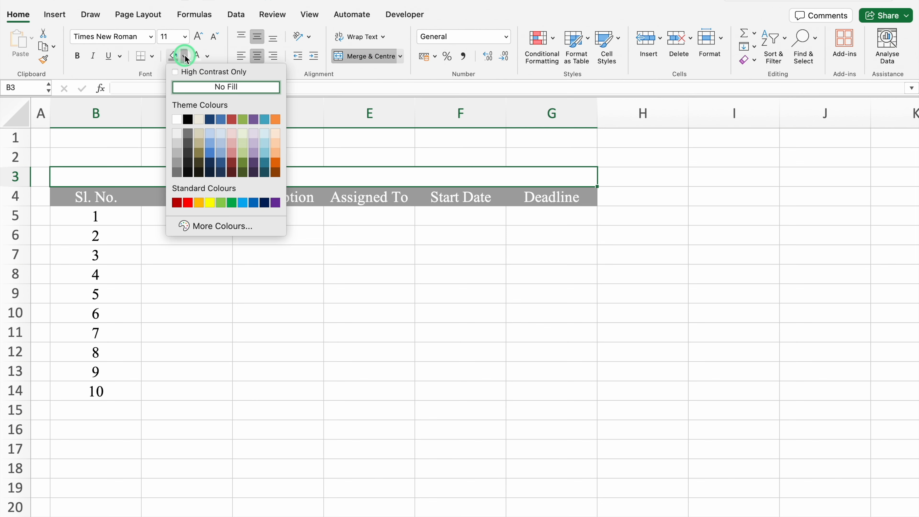
click(178, 145)
text(Projects)
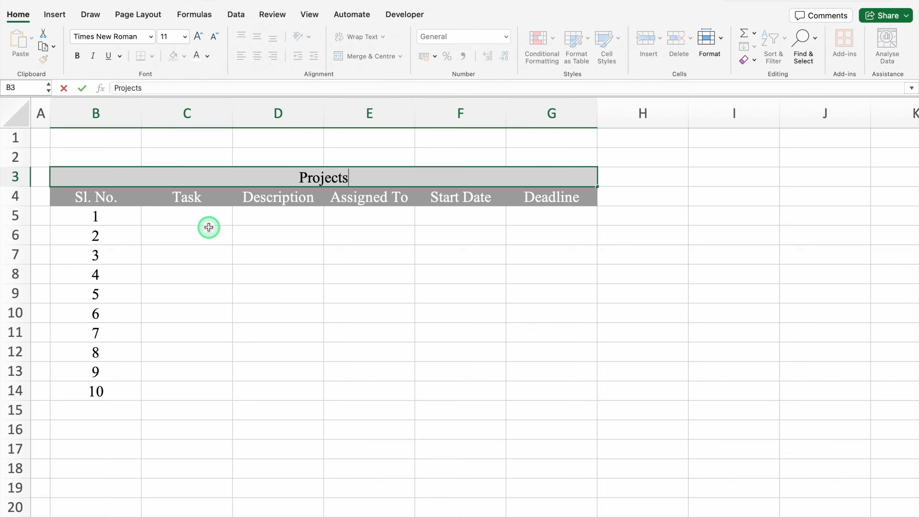
key(Tab)
Step: Apply all borders to the table range B3 to G14
click(212, 174)
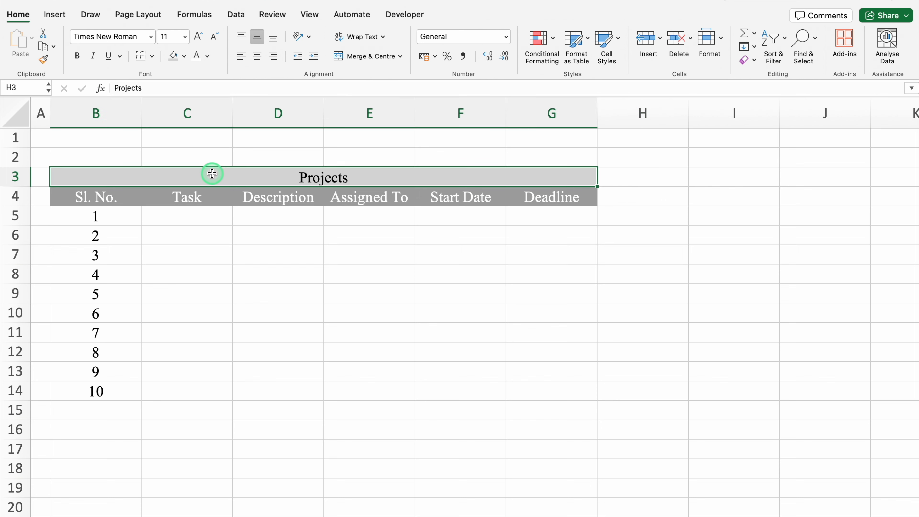
drag(212, 173, 216, 389)
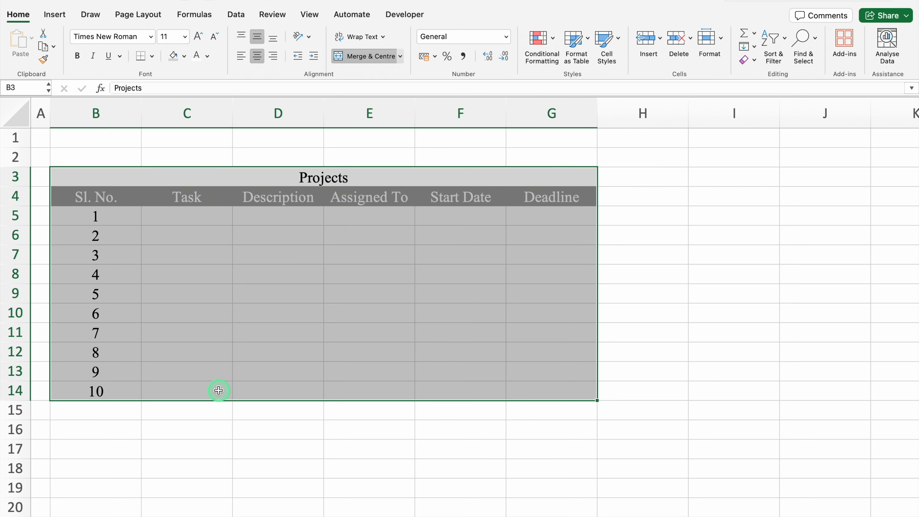
click(151, 56)
click(173, 168)
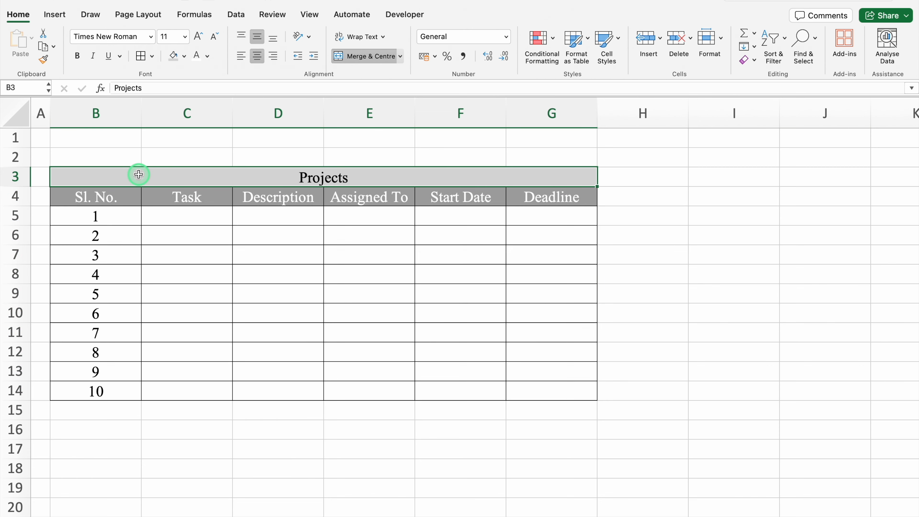
Step: Fill in the first row with Task 1 as task, Banking as description and Name 1 as assignee in C5 to E5
click(180, 214)
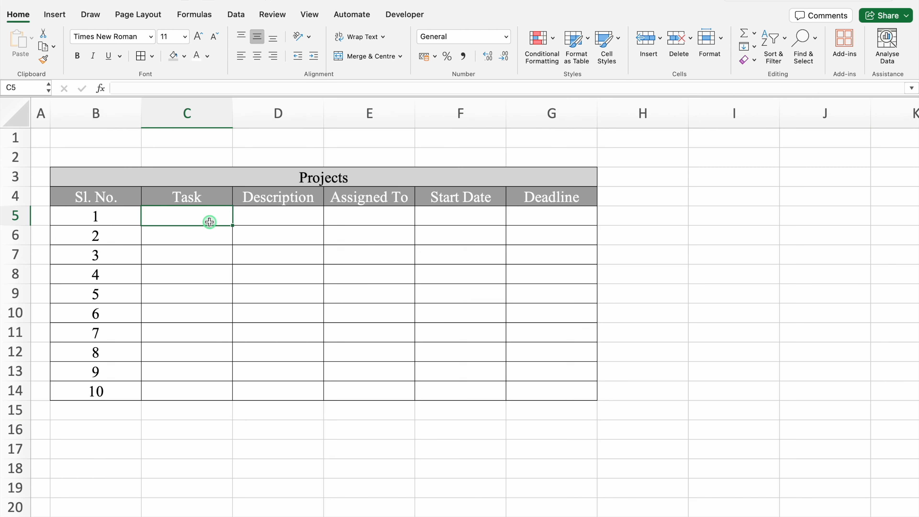
text(Task 1)
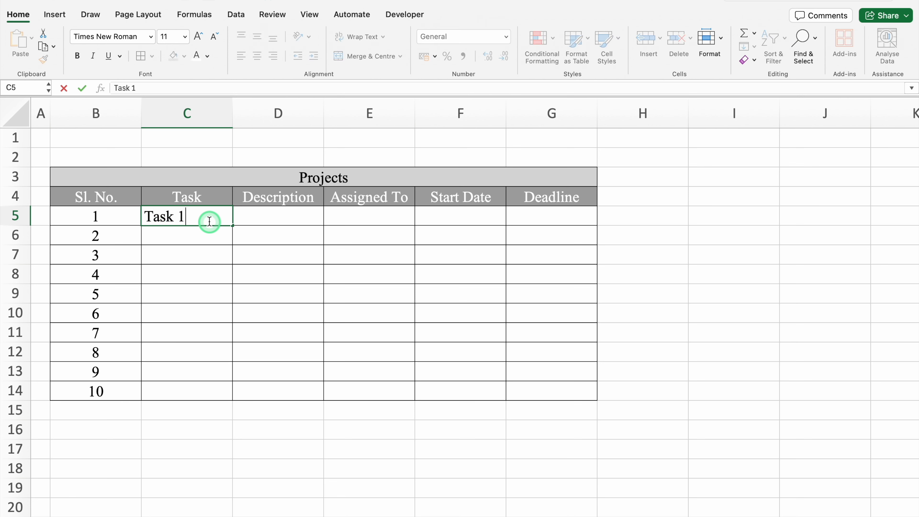
key(Return)
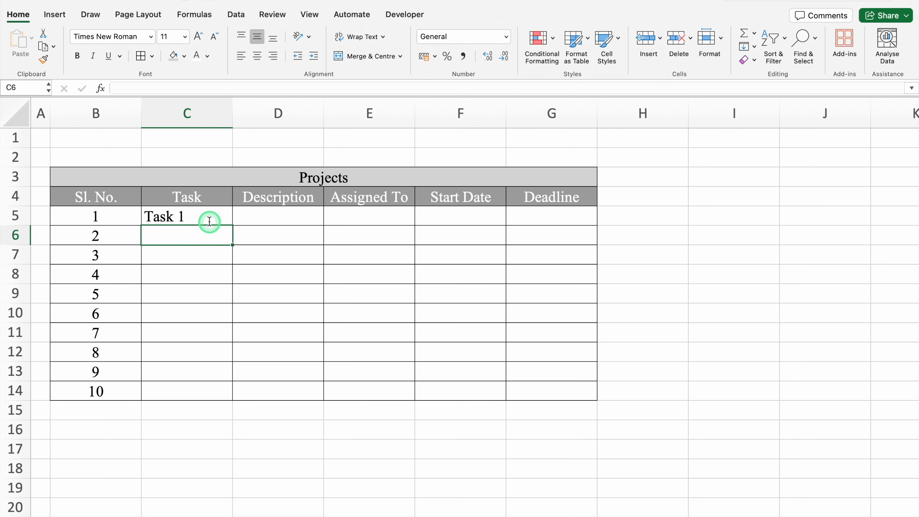
click(279, 212)
text(Banking)
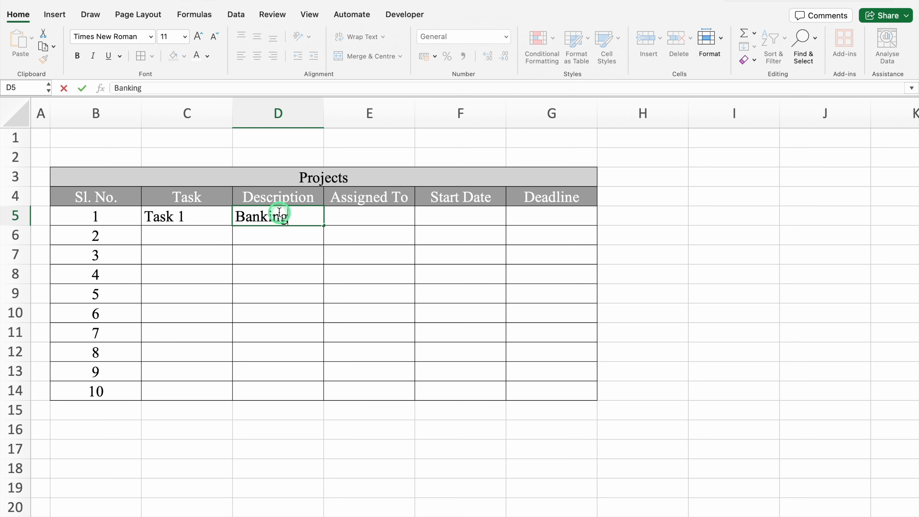
click(399, 219)
text(Name 1)
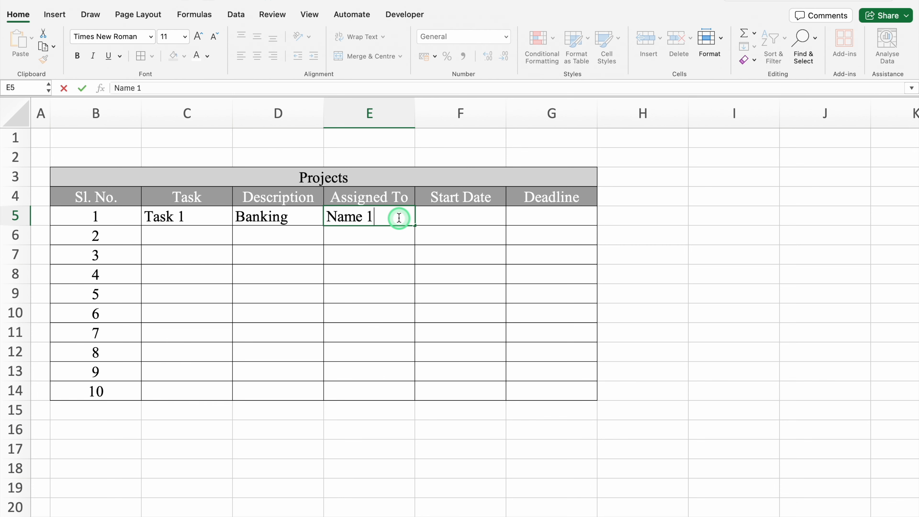
Step: Enter the start date 9/5/25 for Task 1 in F5
click(453, 216)
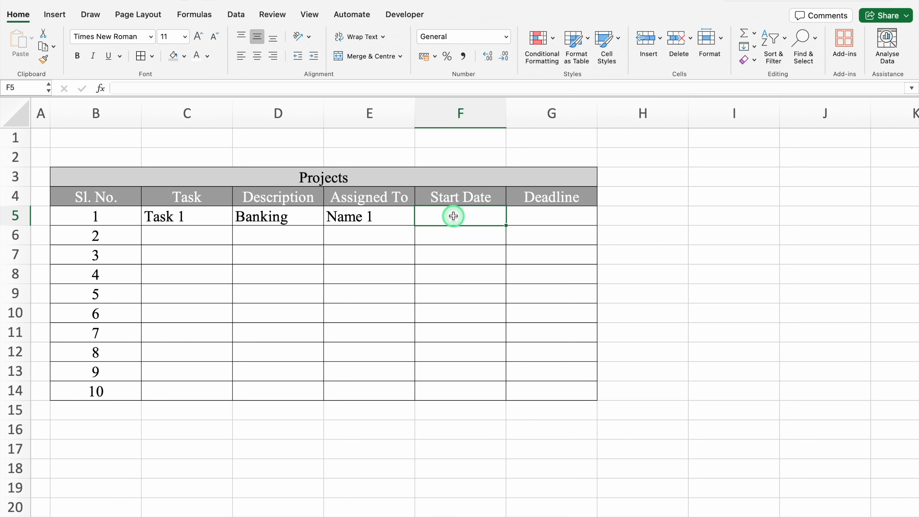
text(9/0)
text(5/2)
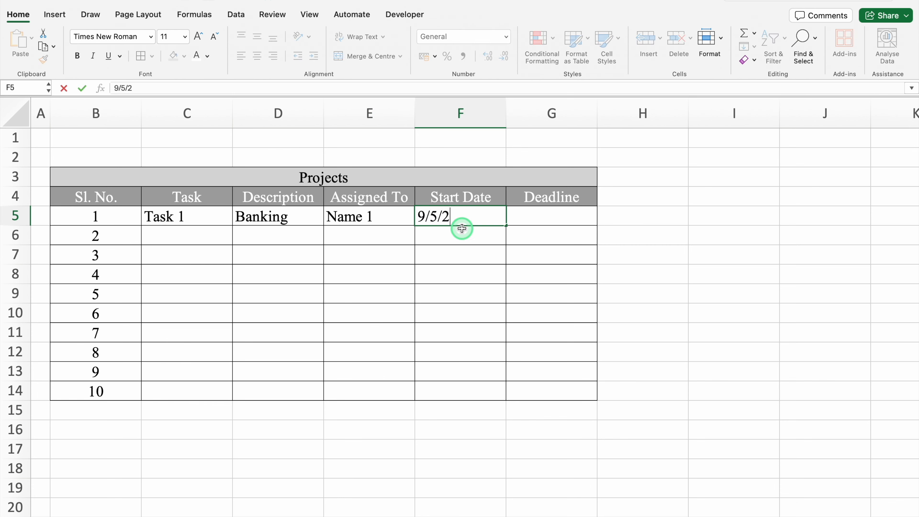
text(5)
key(Tab)
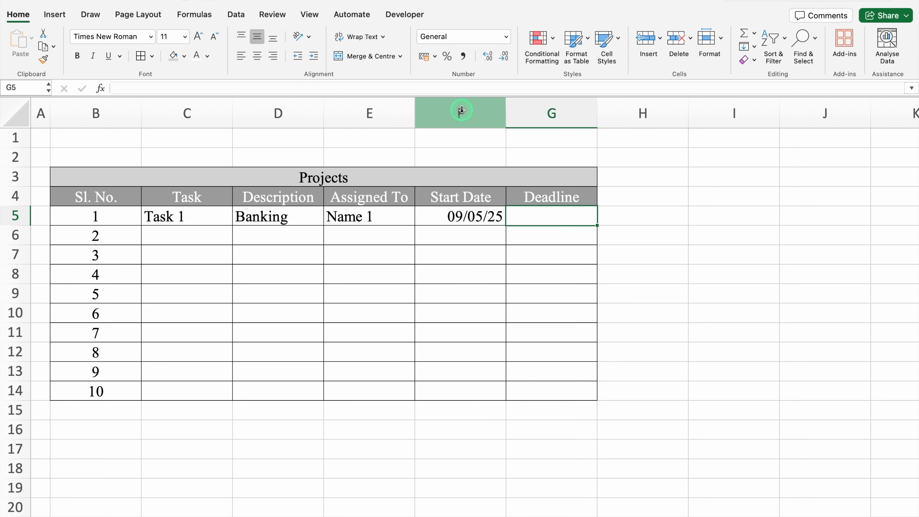
Step: Centre the Start Date and Deadline columns F and G and format them as dates of the type 14-Mar-12
drag(459, 108, 523, 110)
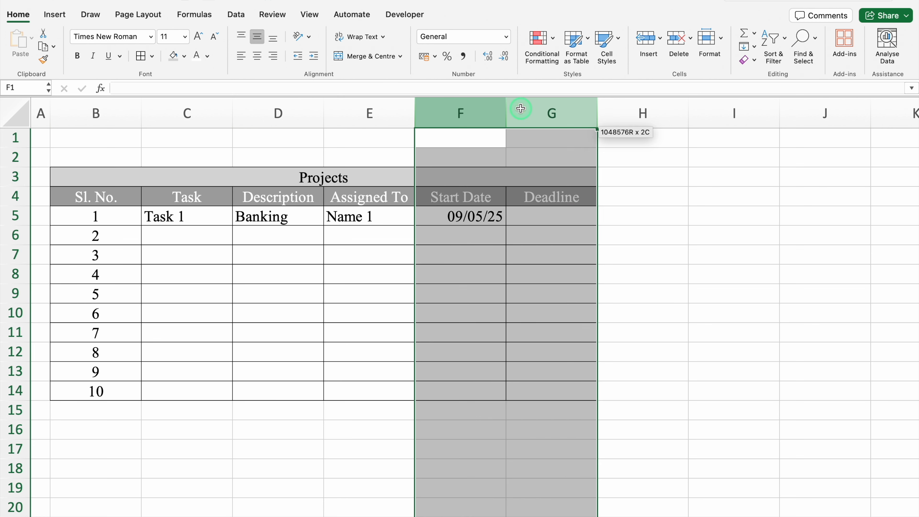
click(257, 57)
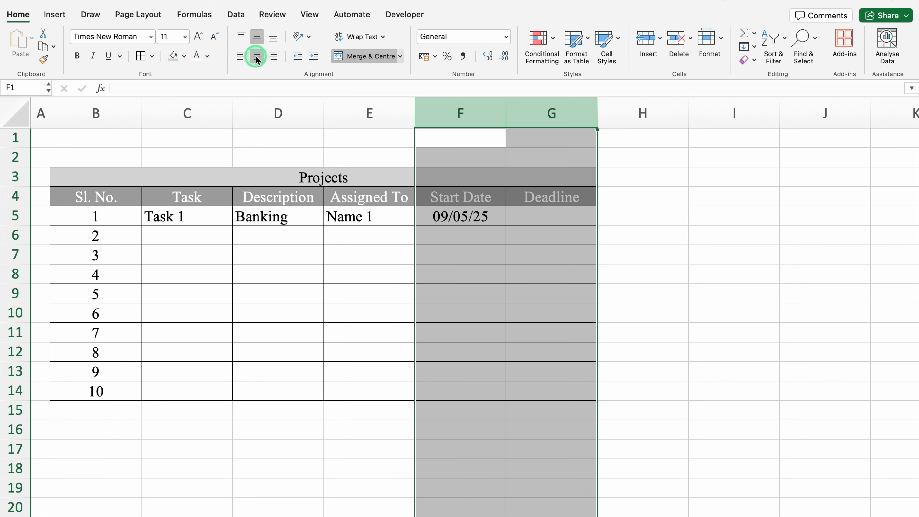
key(super+1)
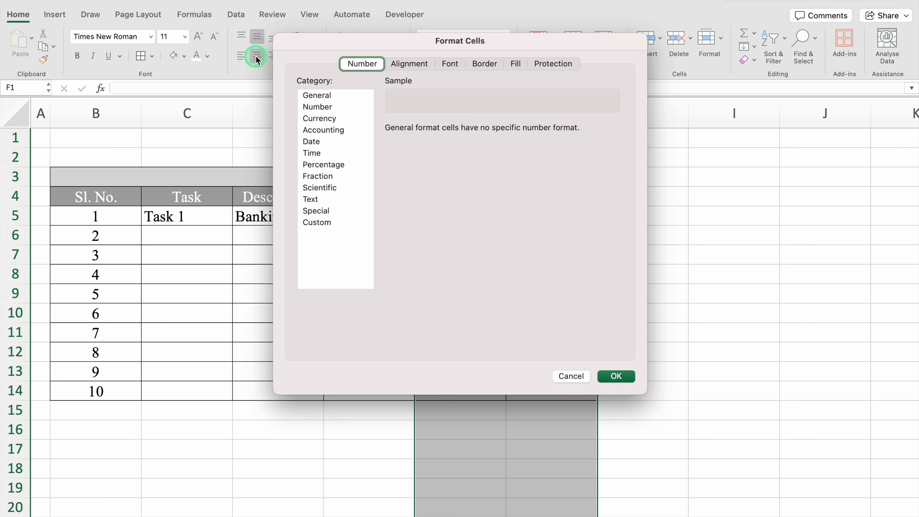
click(314, 141)
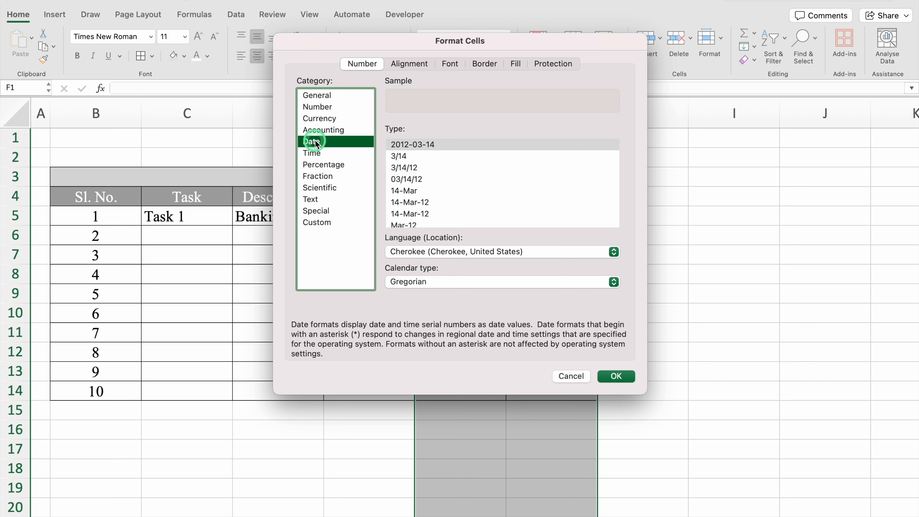
click(412, 202)
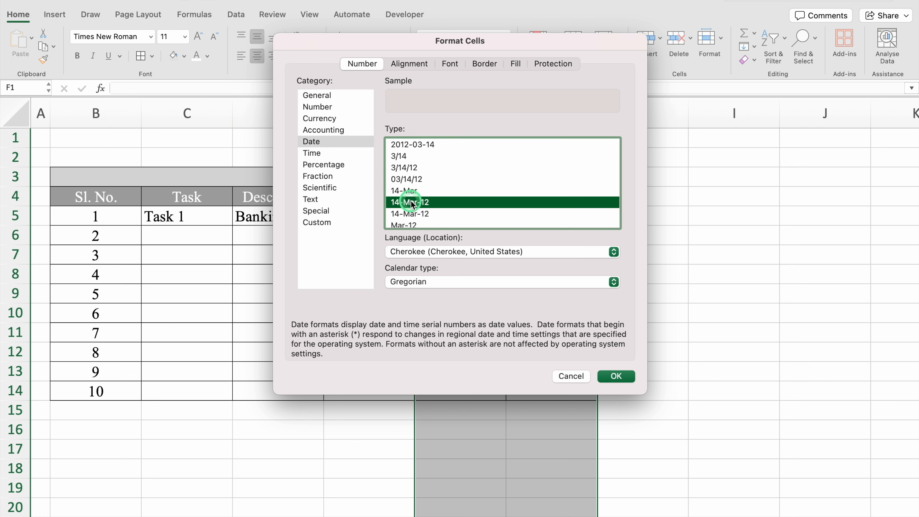
click(617, 376)
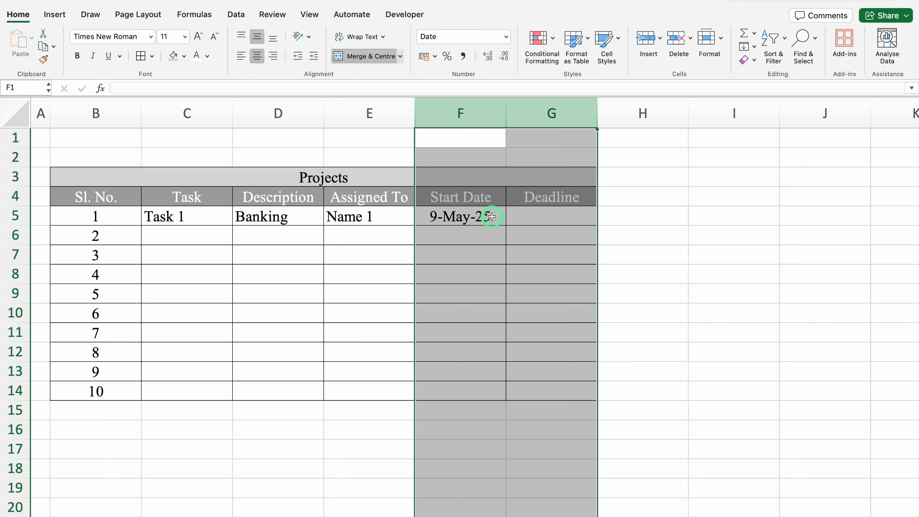
Step: Fill the Task 1 start date across into G5 and change the resulting deadline to 19/05/2025
click(491, 216)
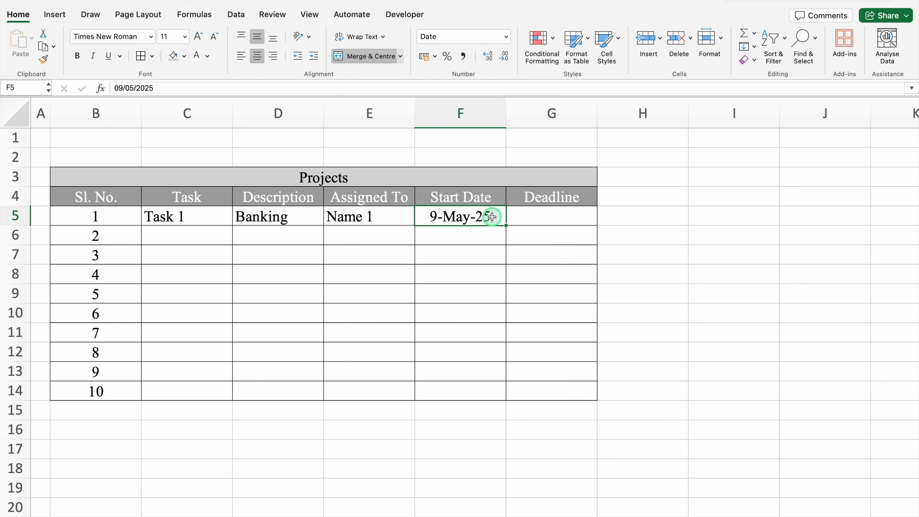
click(531, 215)
click(489, 217)
drag(536, 224, 543, 222)
click(530, 215)
double_click(537, 216)
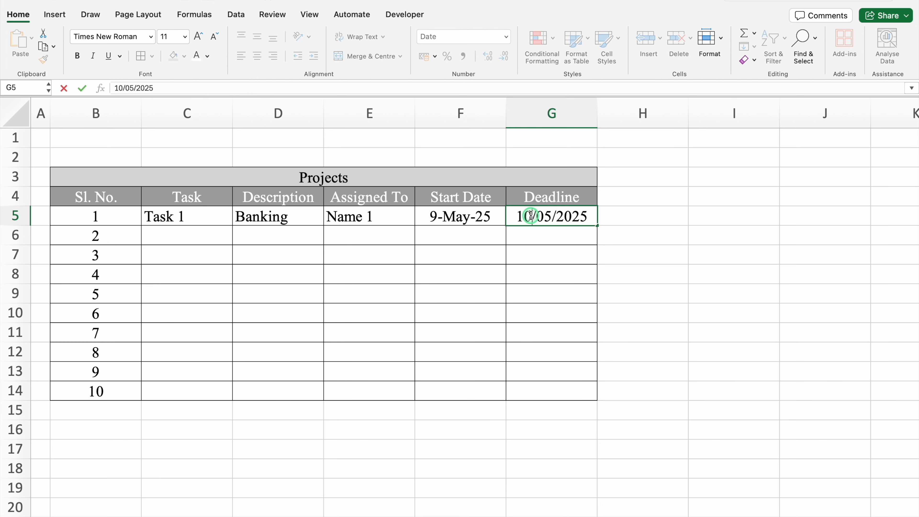
key(BackSpace)
text(9)
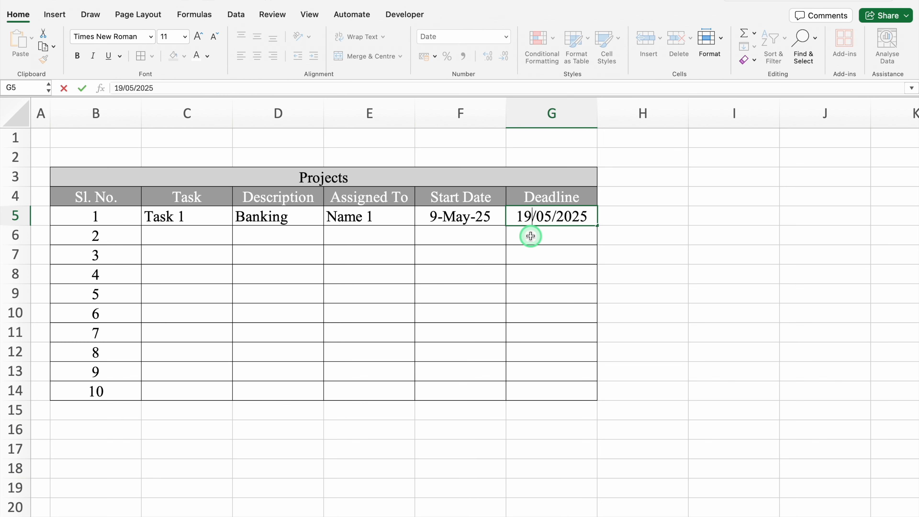
click(530, 236)
Step: Enter the heading Status in H4, beside the Deadline heading
click(611, 200)
key(Right)
key(Right)
key(Right)
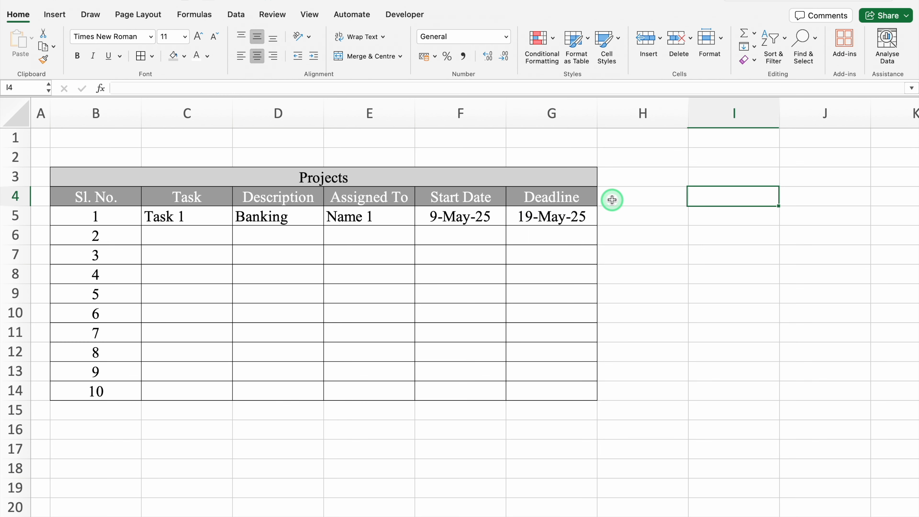
key(Right)
key(Right)
key(Right)
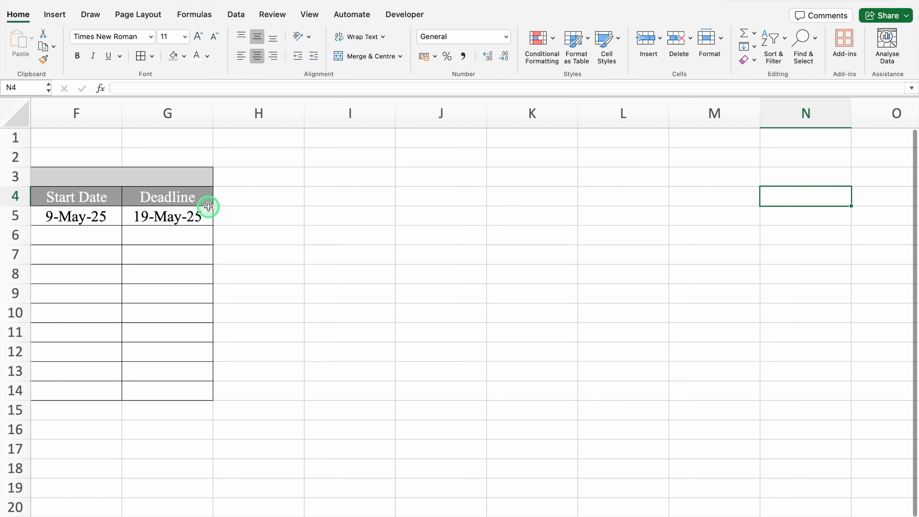
click(257, 196)
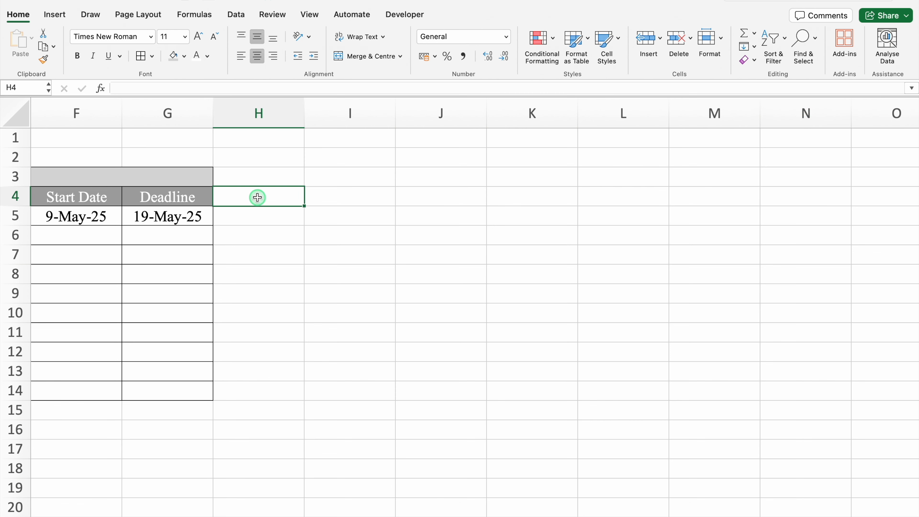
text(Status)
click(351, 197)
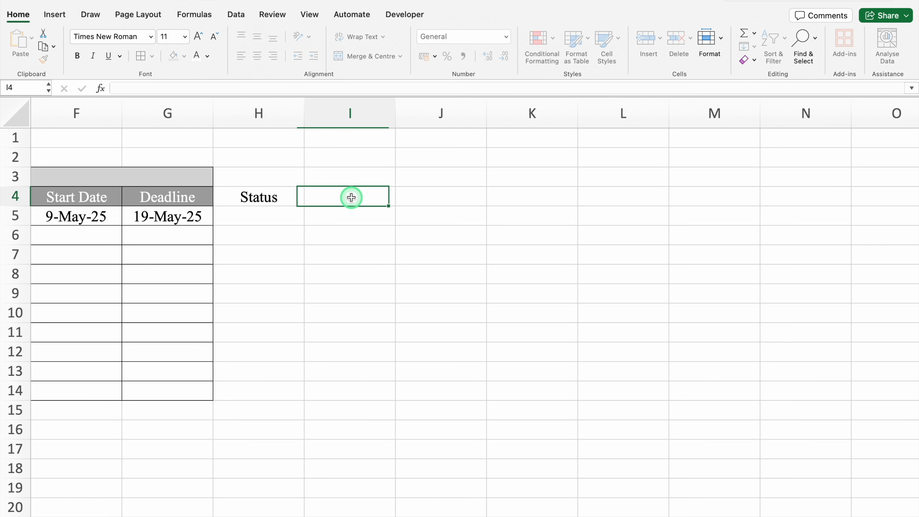
Step: Enter the headings Priority, At Risk and % Done in I4:K4, beside the Status heading
text(Priority)
key(Tab)
text(At Risk)
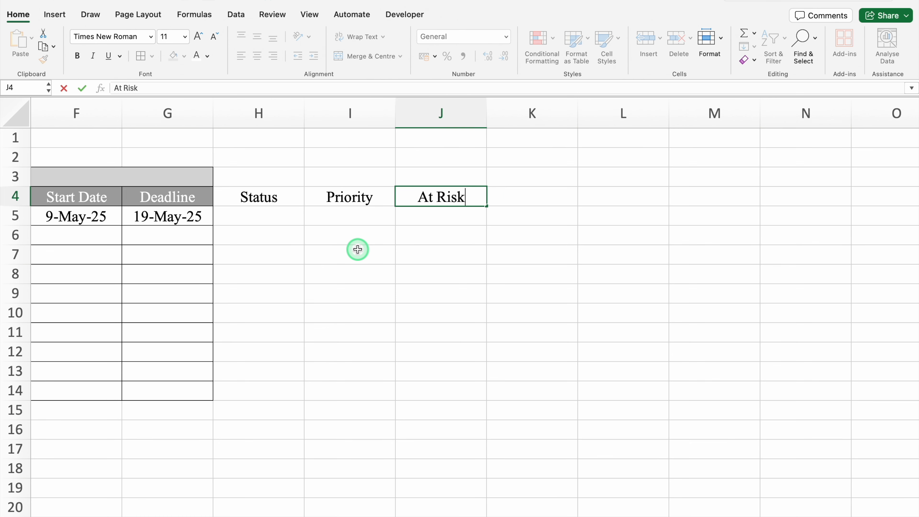
key(Tab)
text(% Done)
key(Tab)
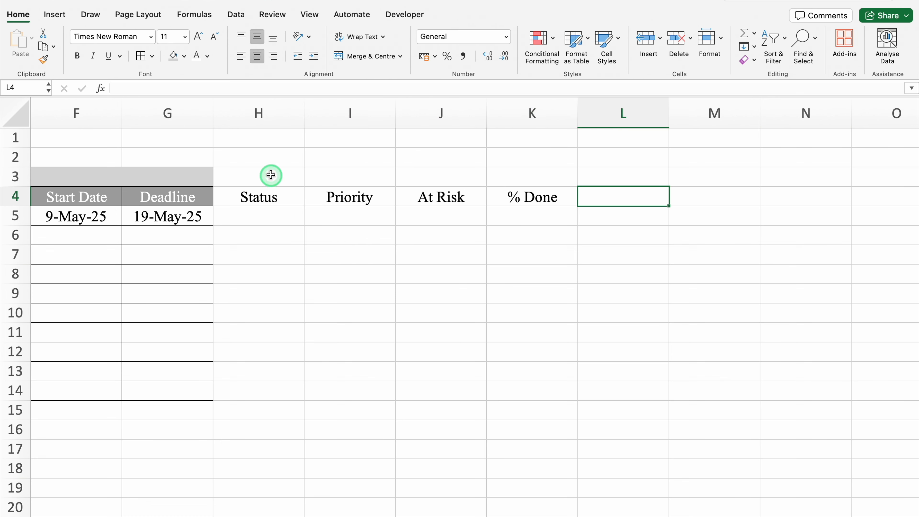
Step: Merge and centre H3:K3 above the status headings and apply all borders to H3:K14
drag(271, 176, 525, 170)
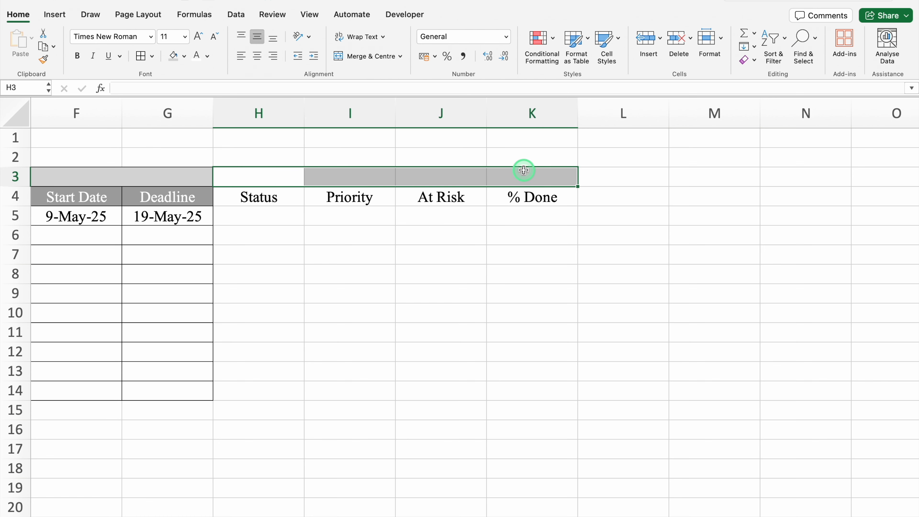
click(367, 58)
drag(381, 177, 379, 389)
click(142, 57)
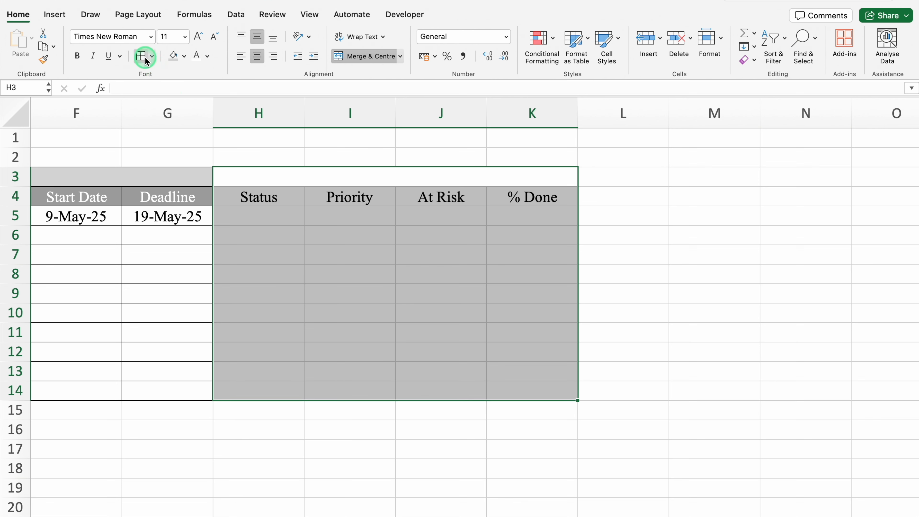
Step: Copy the Deadline heading's formatting onto the Status, Priority, At Risk and % Done headings in H4:K4 with Format Painter
click(179, 197)
click(23, 16)
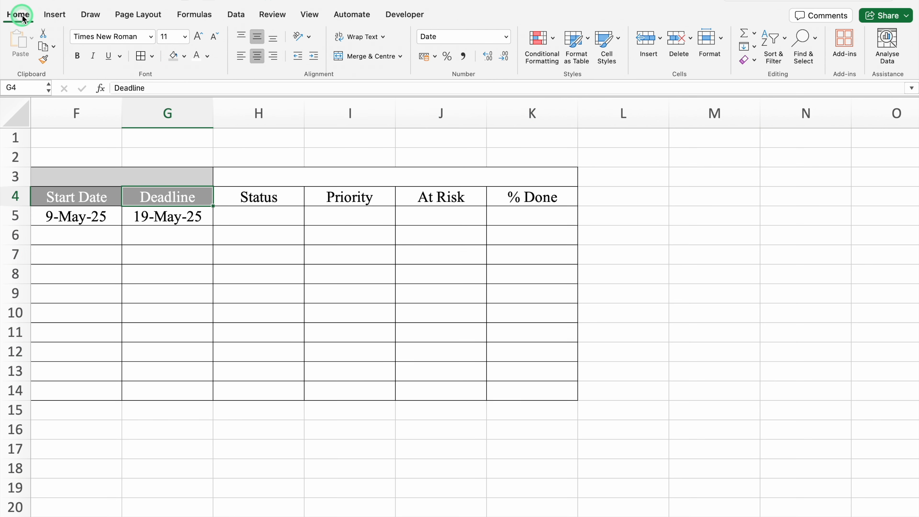
click(44, 60)
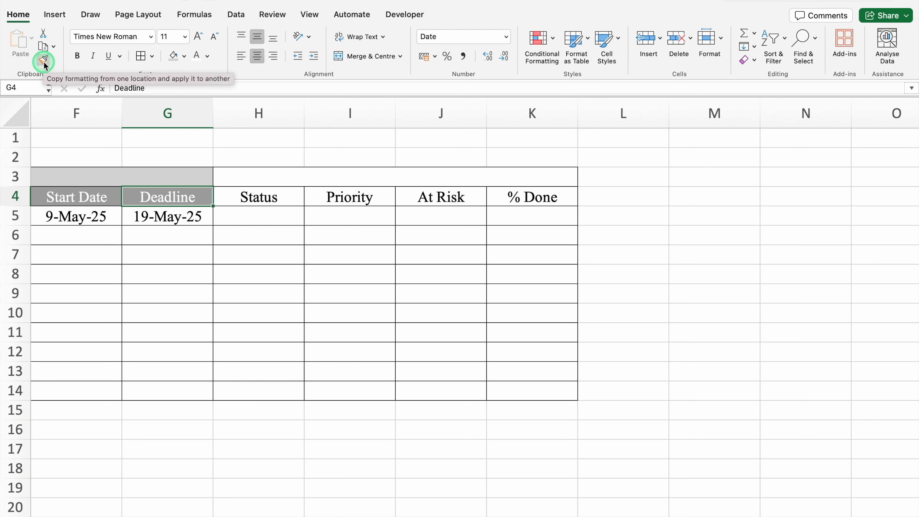
click(44, 62)
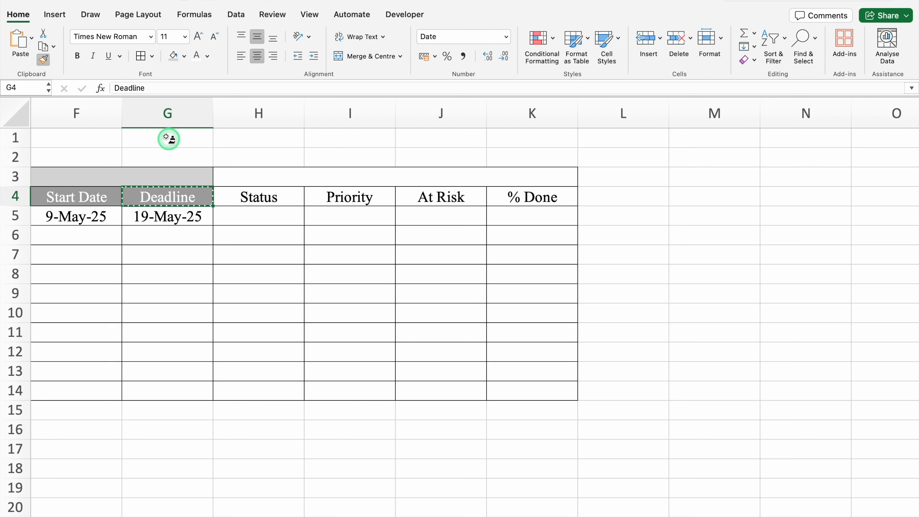
click(278, 198)
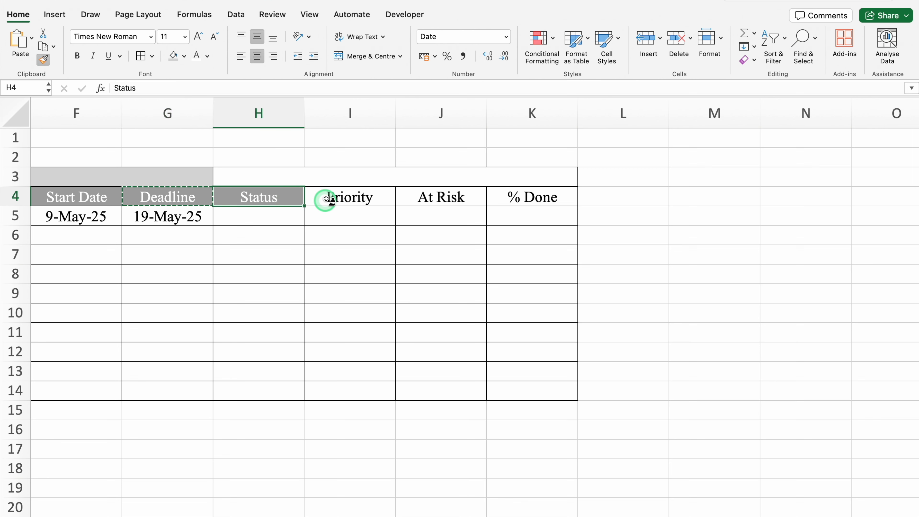
click(336, 197)
click(430, 198)
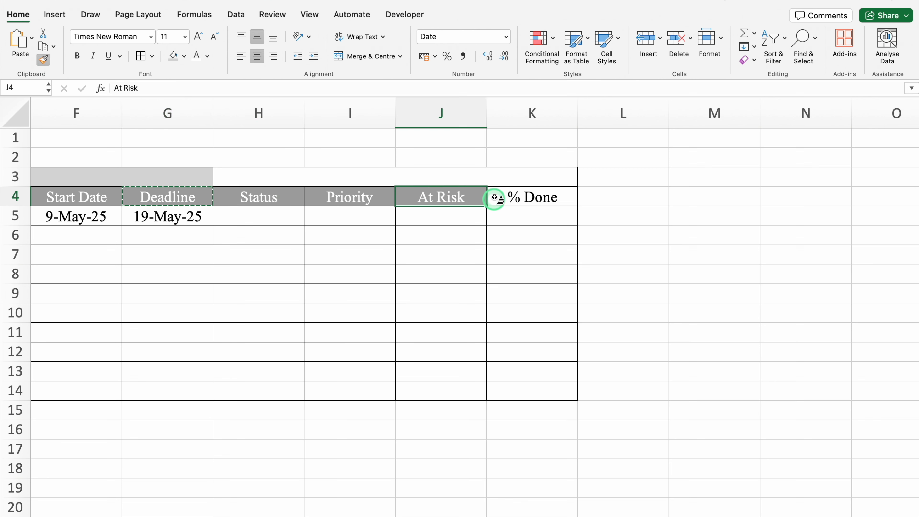
click(529, 198)
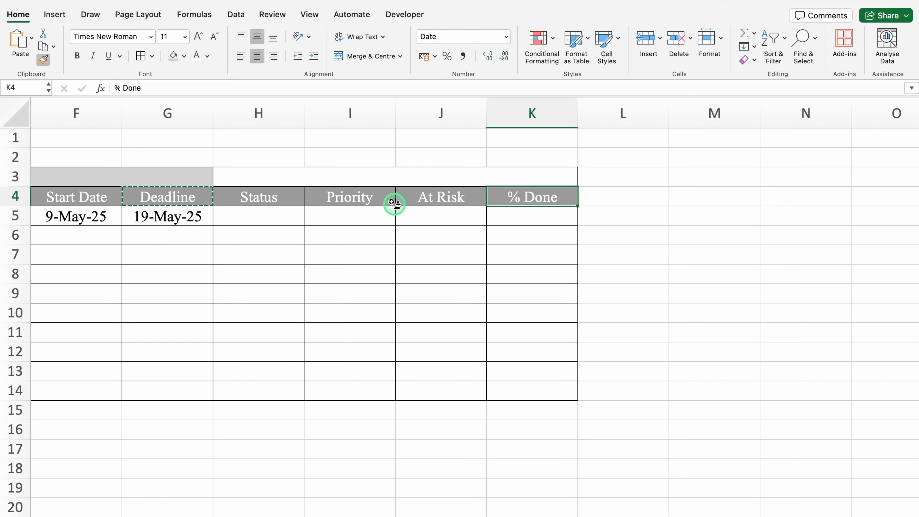
Step: Apply the copied heading format to H3:K3, merge and centre it again and fill it light grey
click(370, 180)
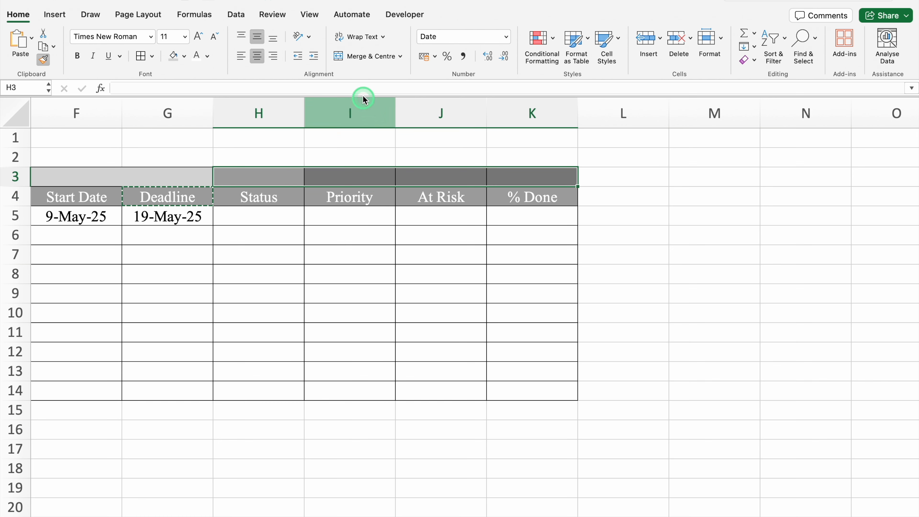
click(353, 57)
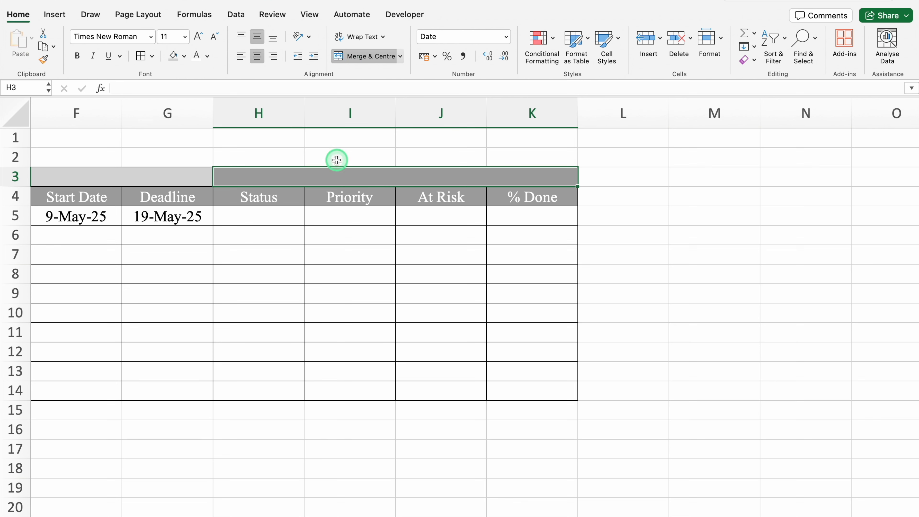
click(174, 56)
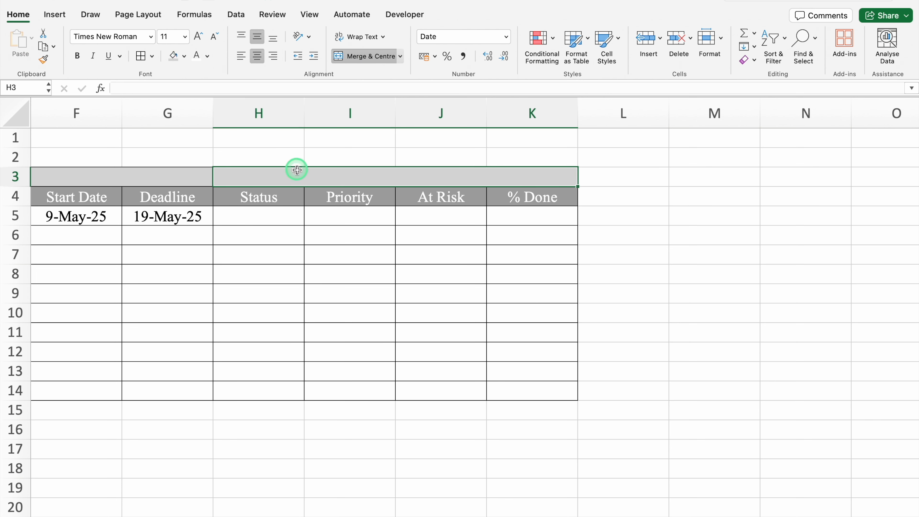
Step: Enter the title Deliverable in the merged cell H3:K3 and set its font colour to black
text(Delive)
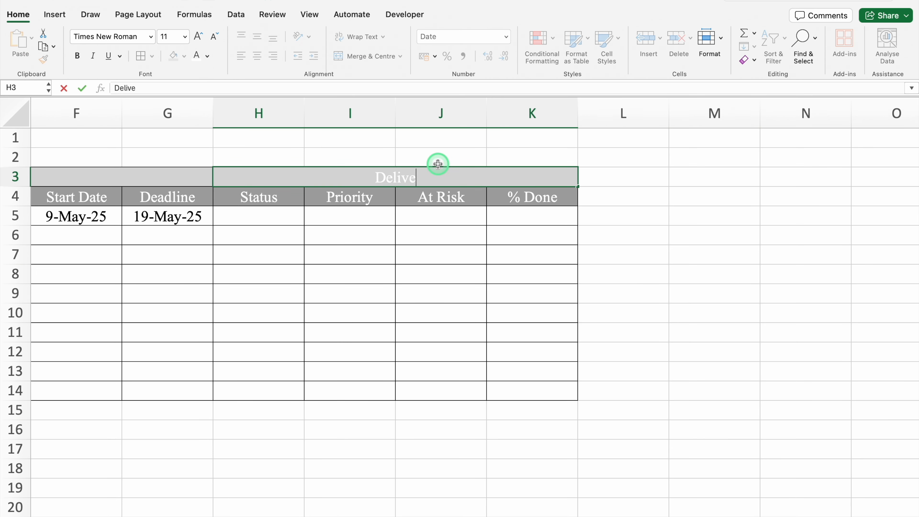
text(rable)
click(420, 175)
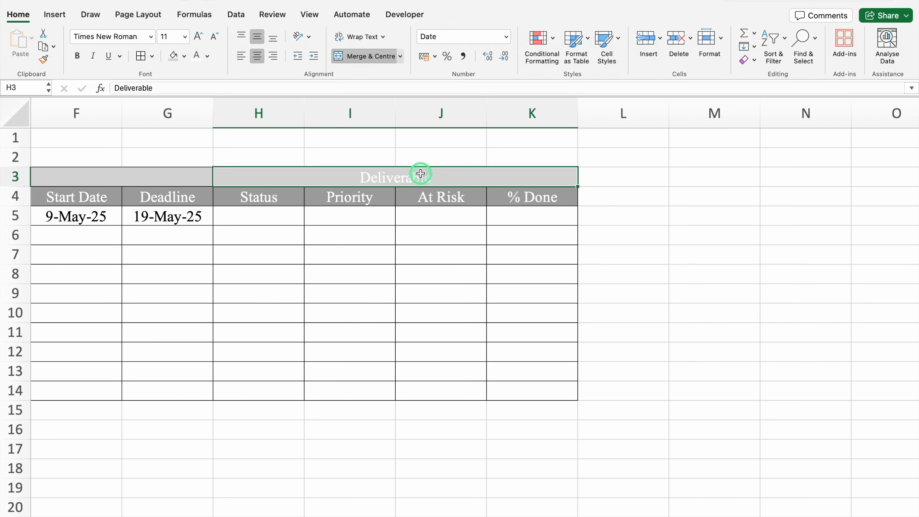
click(207, 57)
click(210, 118)
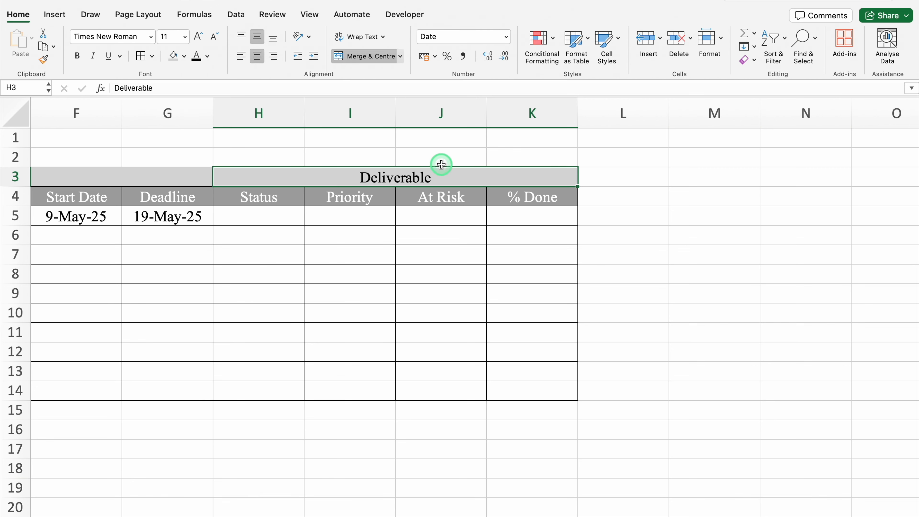
Step: Enter the headings Fixed Cost, Estimated Hours and Actual Hours in L4:N4 and auto-fit column M to its heading
key(Right)
key(Right)
key(Right)
key(Right)
key(Right)
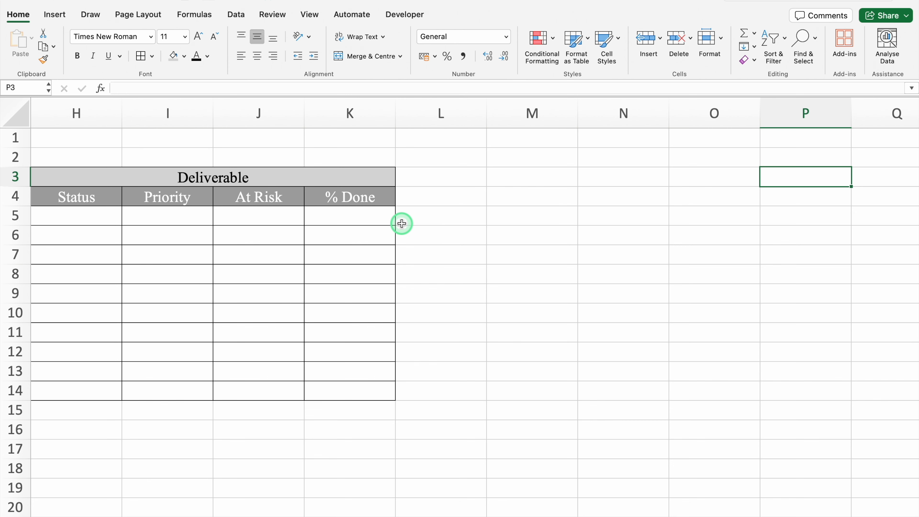
click(432, 200)
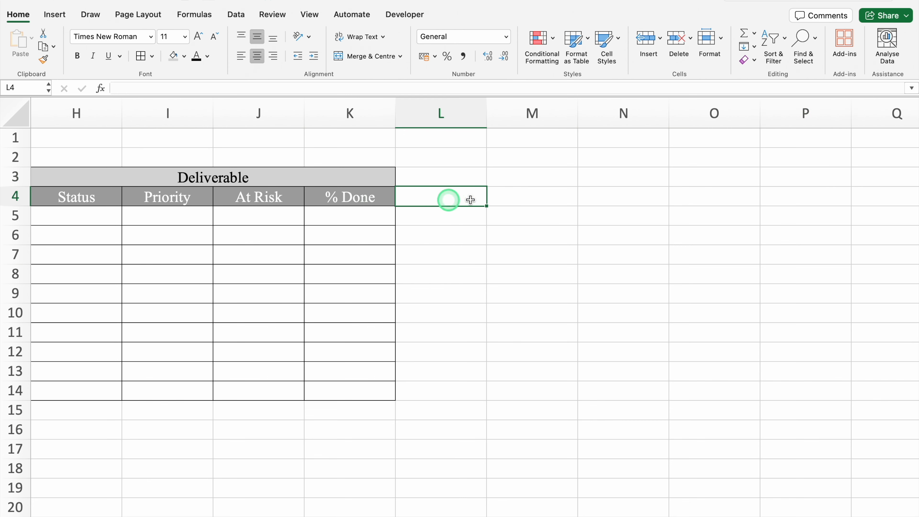
text(Fixed Cost)
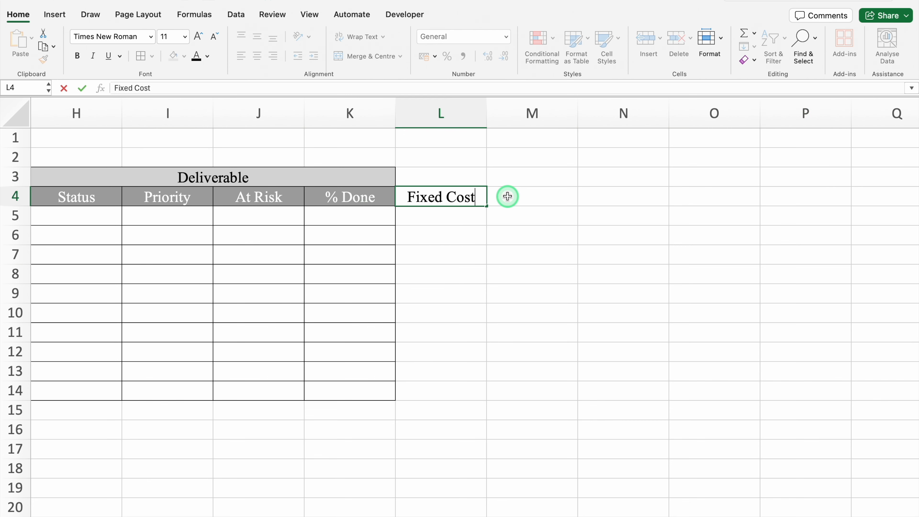
key(Tab)
text(Estimated Hours)
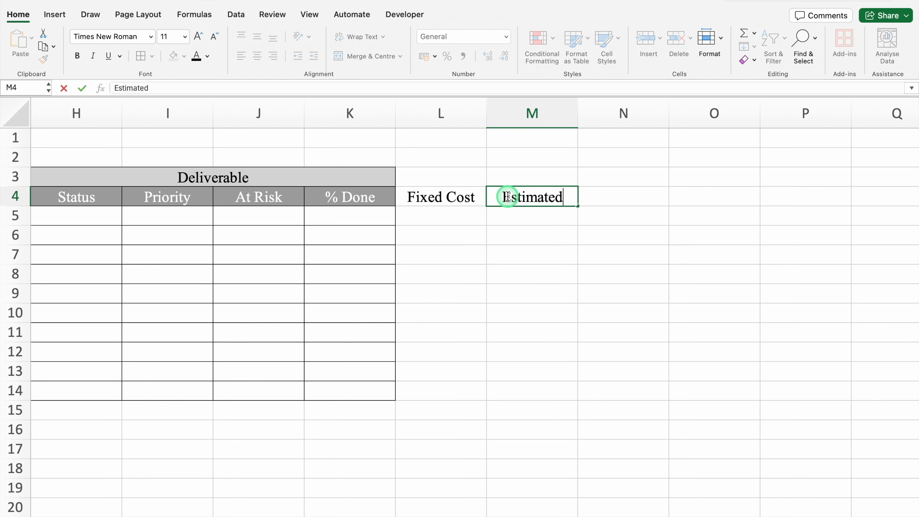
key(Tab)
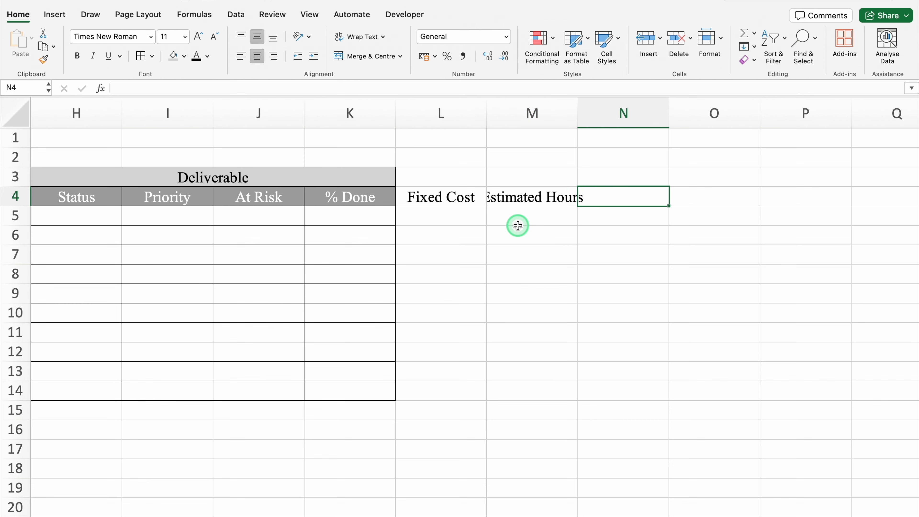
double_click(577, 113)
text(Actual Hours)
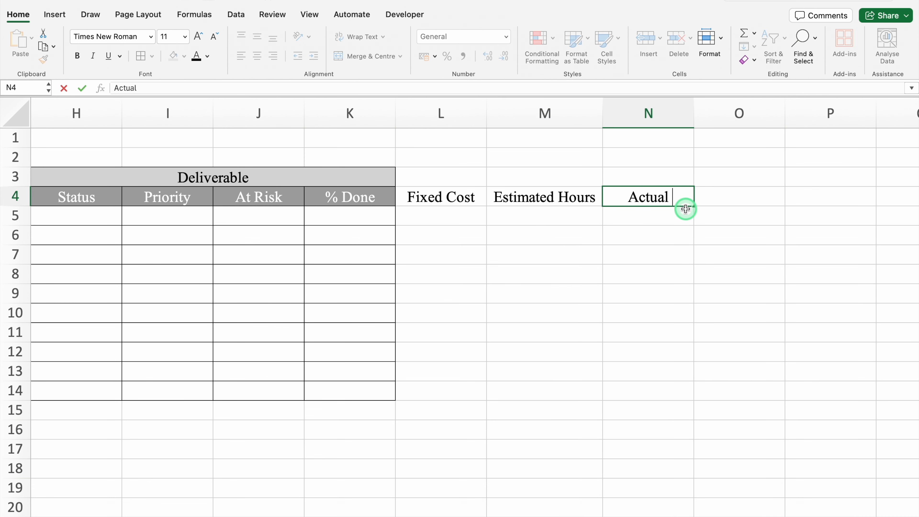
click(648, 214)
Step: Copy the % Done heading's formatting onto the Fixed Cost, Estimated Hours and Actual Hours headings in L4:N4 with Format Painter
click(383, 190)
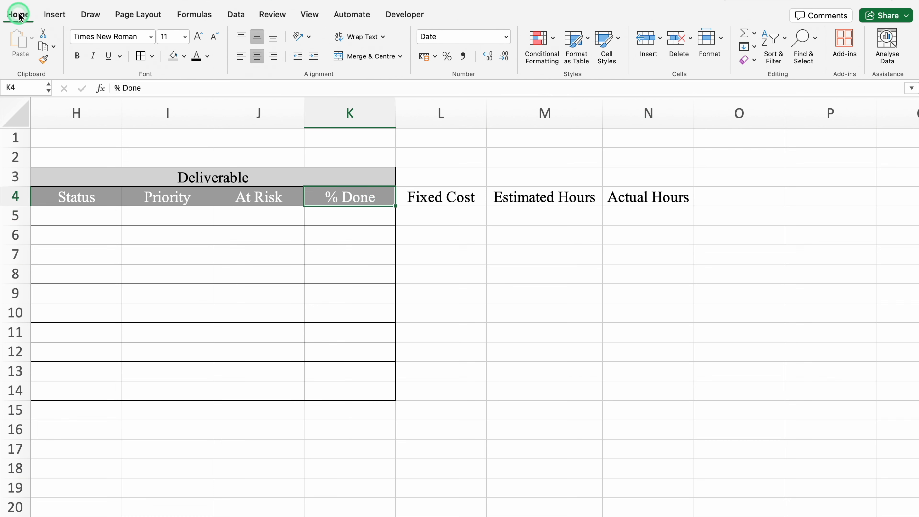
click(43, 59)
click(44, 61)
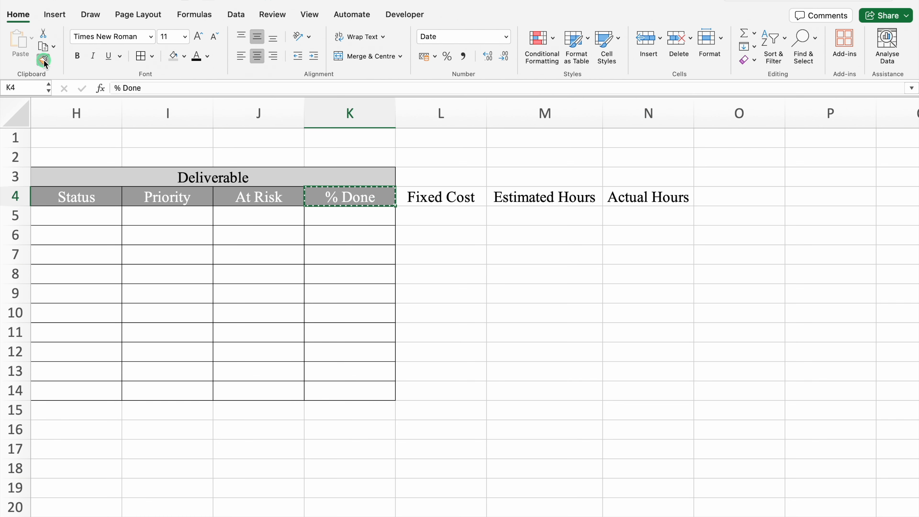
click(448, 199)
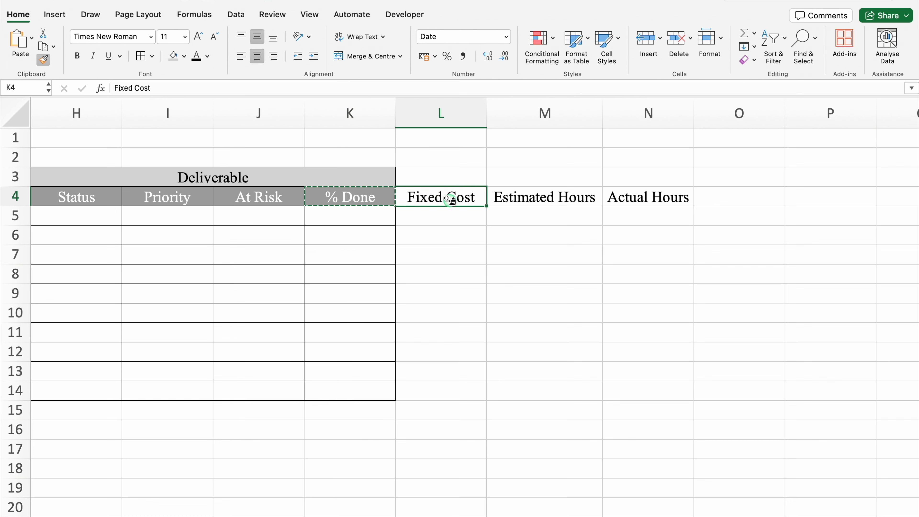
click(537, 200)
click(615, 198)
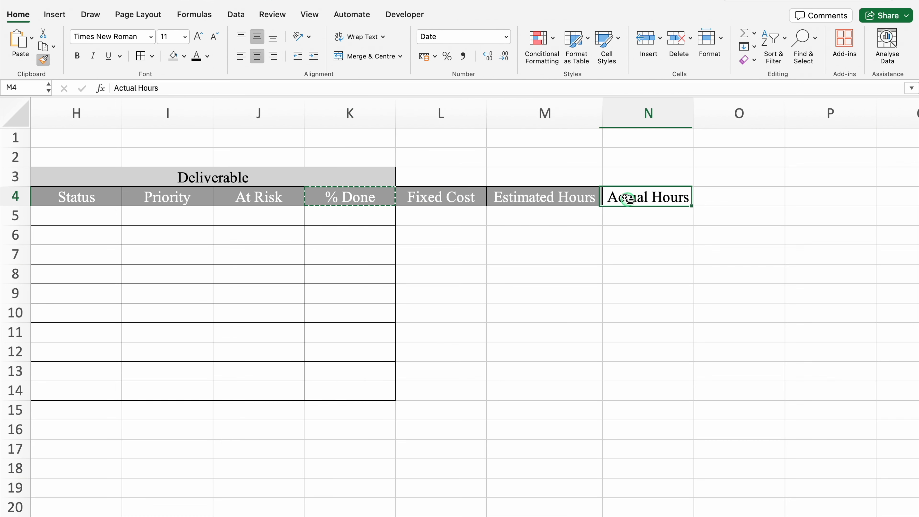
click(152, 77)
click(45, 61)
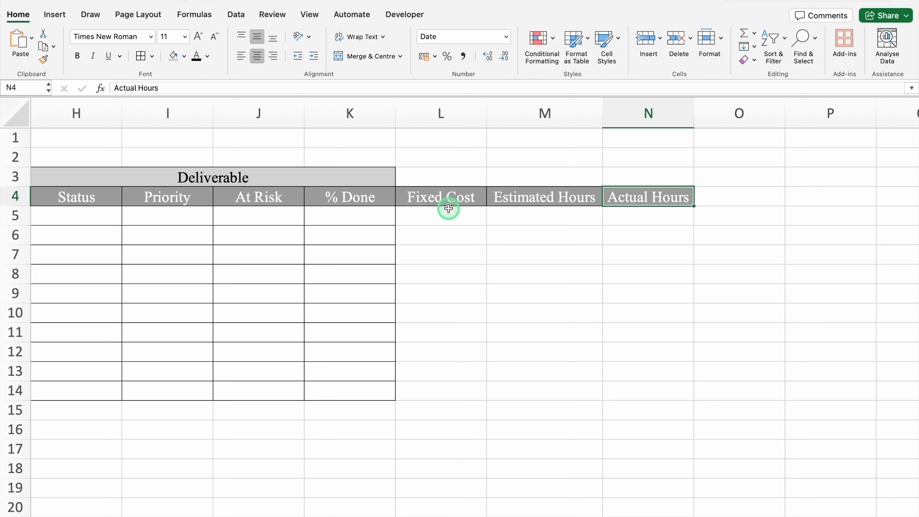
Step: Merge and centre L3:N3 and format the merged cell with light grey fill, black text and borders
click(433, 176)
drag(434, 175, 635, 175)
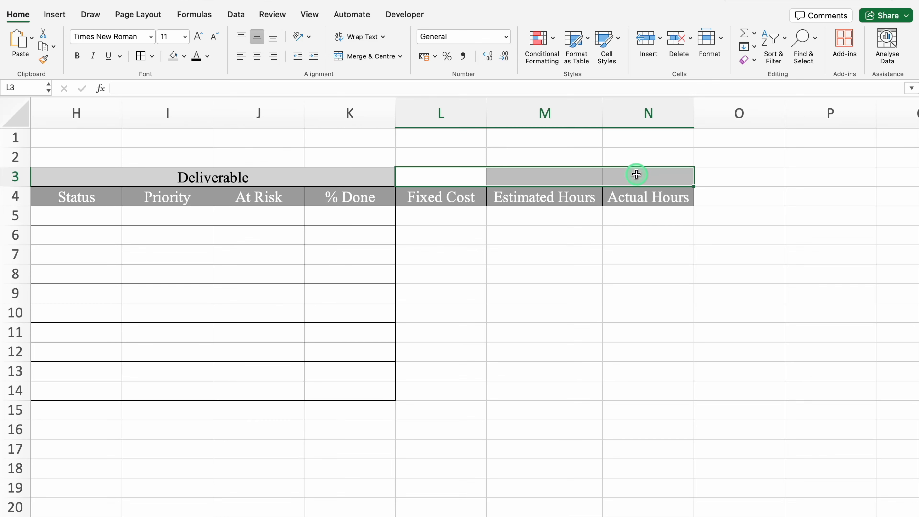
click(359, 57)
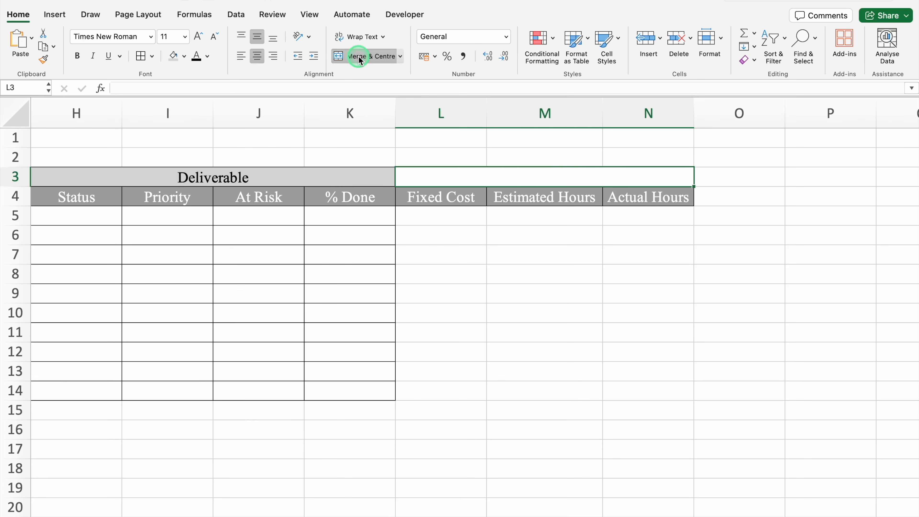
click(174, 57)
click(195, 58)
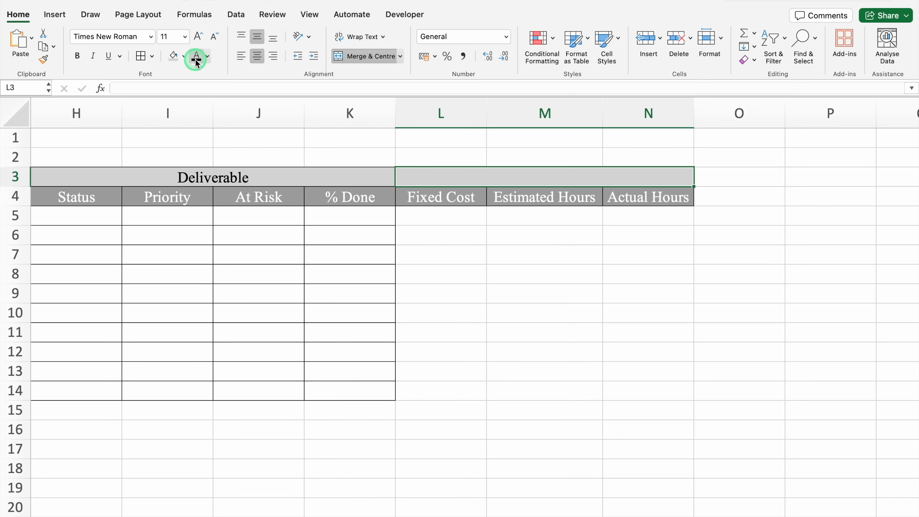
click(140, 57)
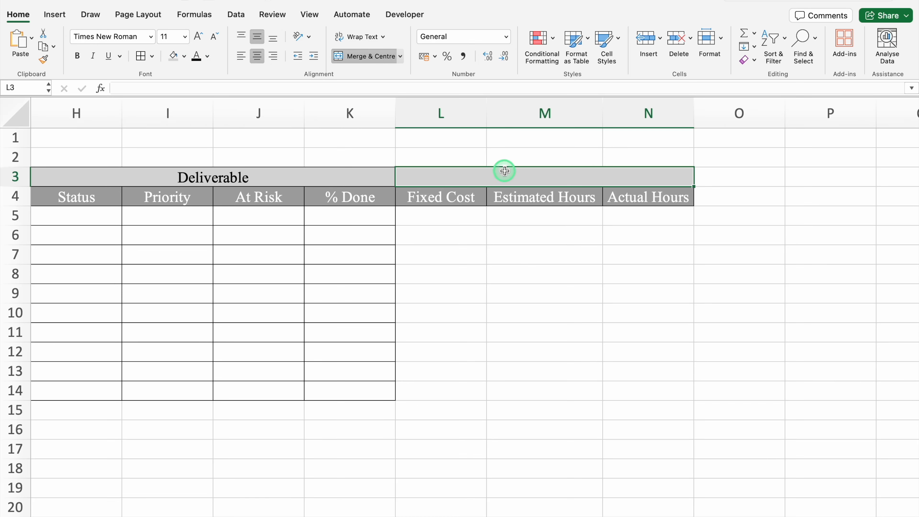
Step: Enter the title Cost / Hours in the merged cell L3:N3
text(Cos)
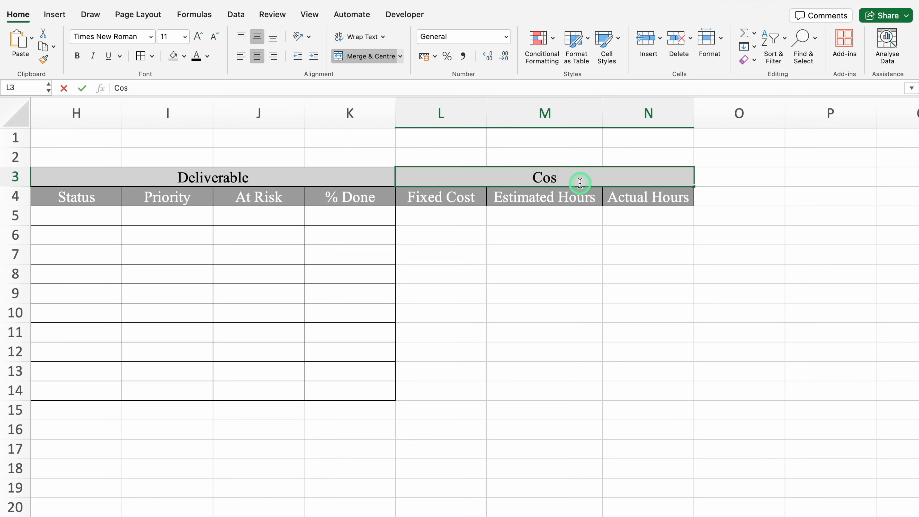
text(t / Hours)
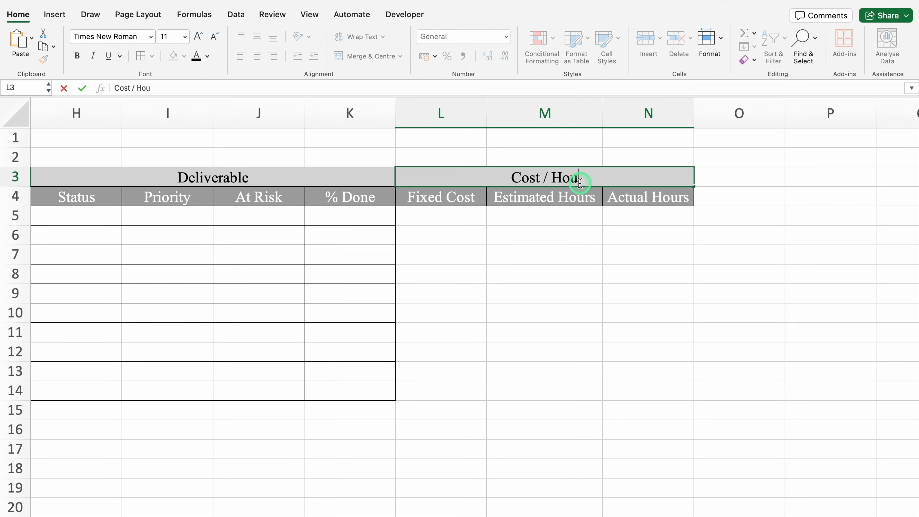
key(Return)
key(Return)
Step: Apply all borders to the Cost / Hours section from the title down to row 14 (L3:N14)
click(492, 174)
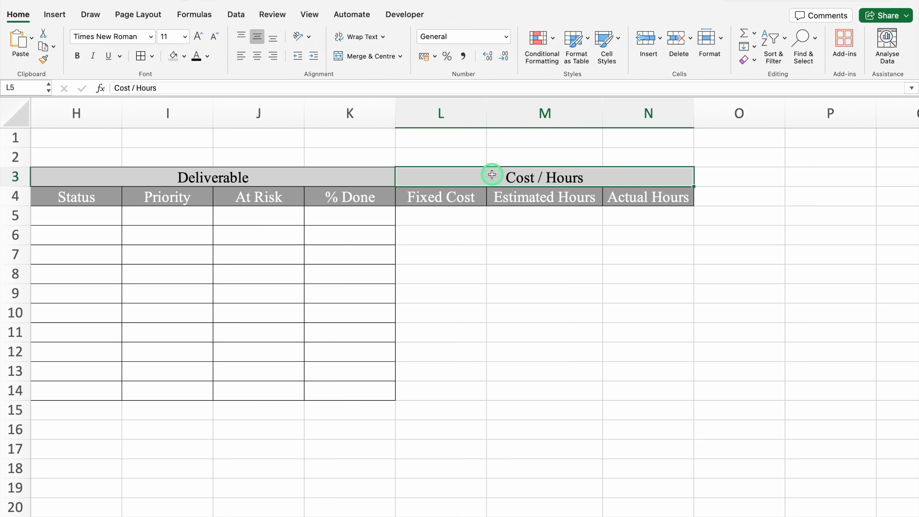
drag(492, 174, 478, 390)
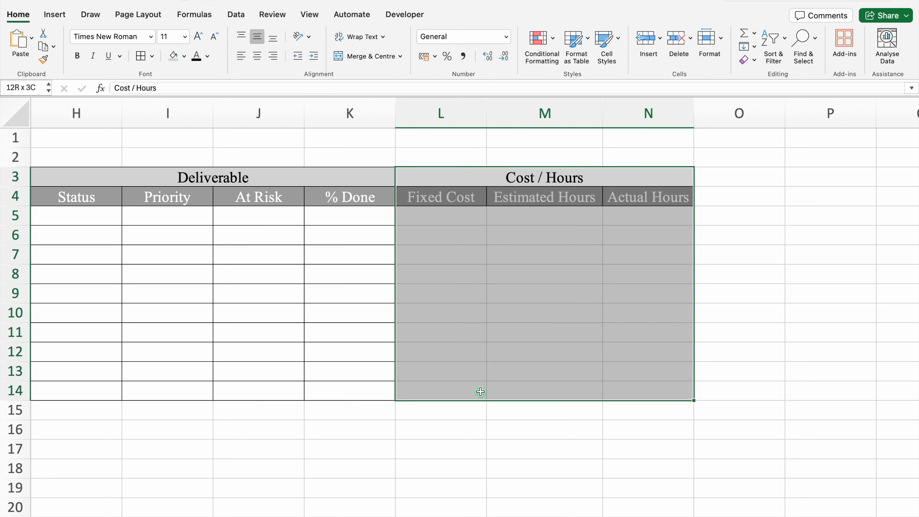
click(141, 57)
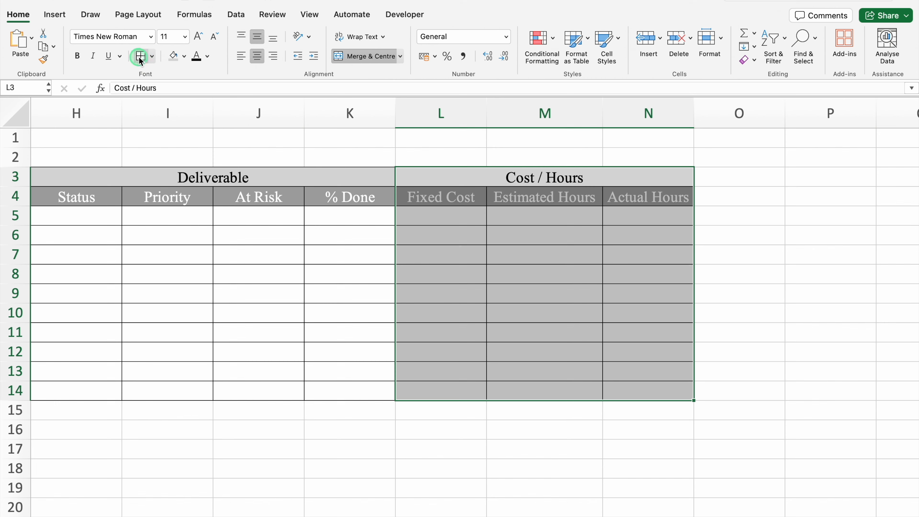
Step: Fill the heading row B4:N4 with a darker grey theme colour
click(671, 203)
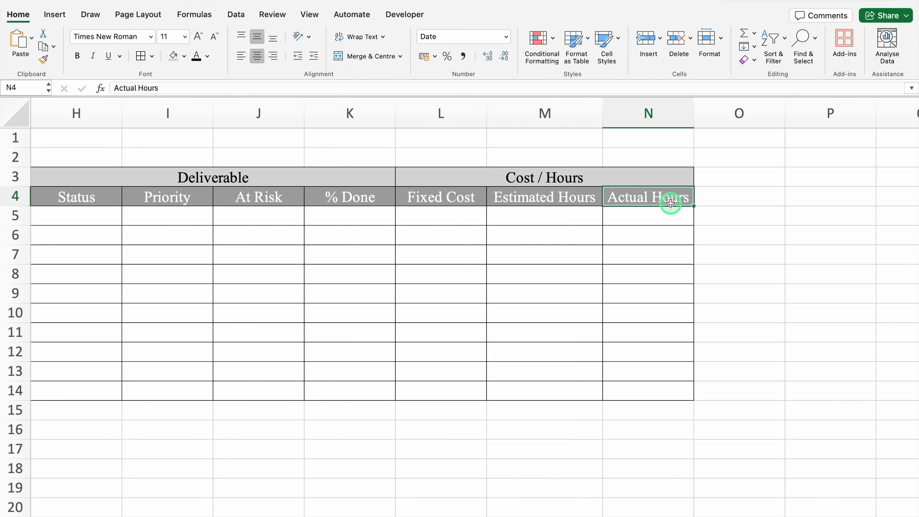
scroll(671, 203, left, 6)
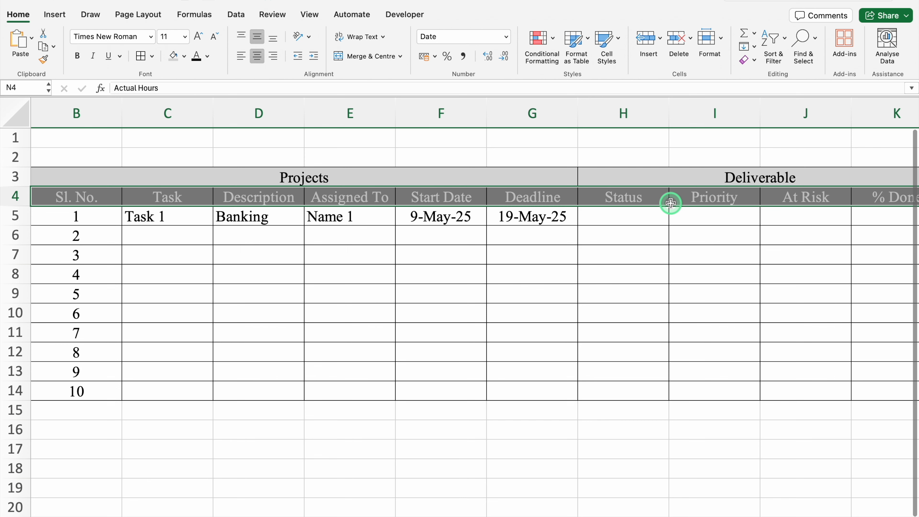
click(185, 57)
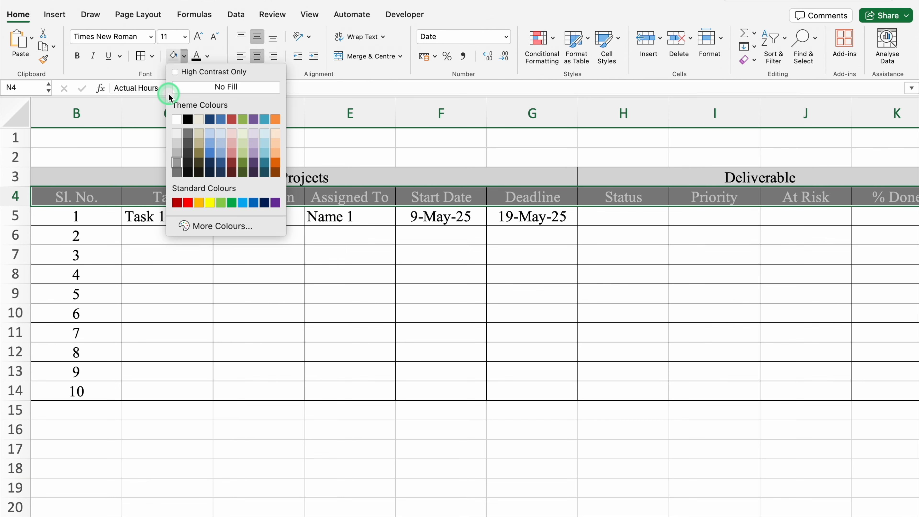
click(188, 134)
click(605, 222)
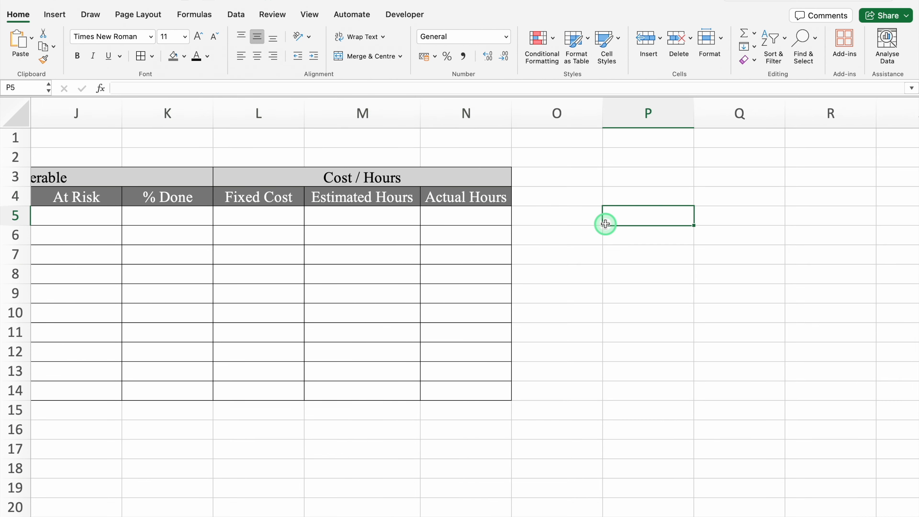
Step: Hide the sheet's gridlines
click(310, 15)
click(336, 46)
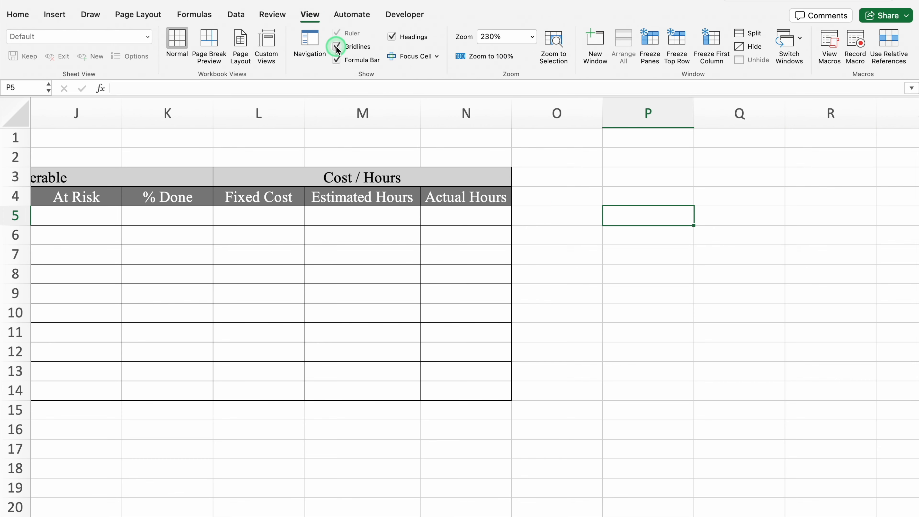
scroll(552, 513, left, 10)
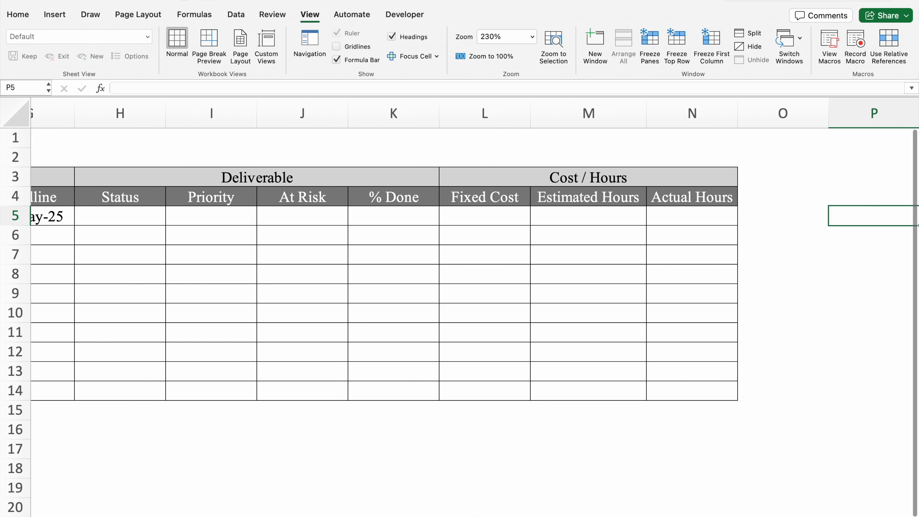
Step: Add list data validation to the Status cells H5:H14 with the source Not Started,In Progress,On Hold,Complete,Over Due
click(643, 217)
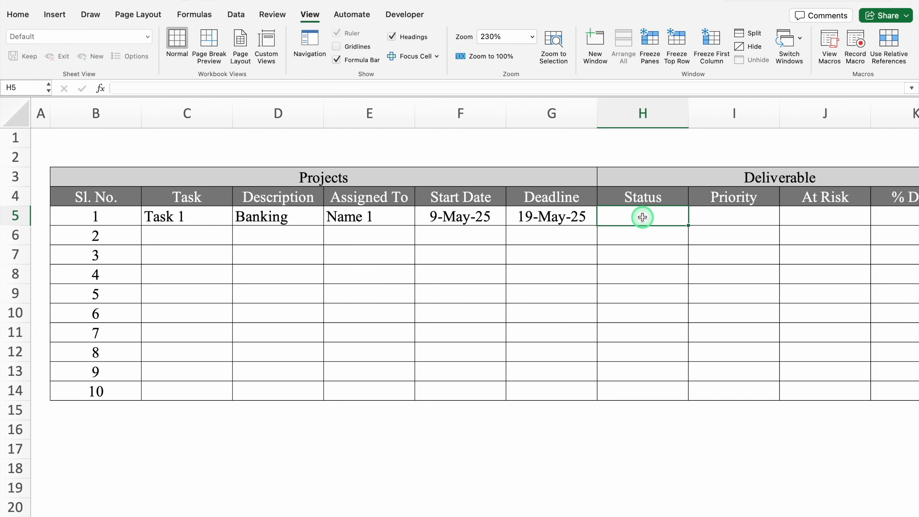
drag(643, 218, 638, 387)
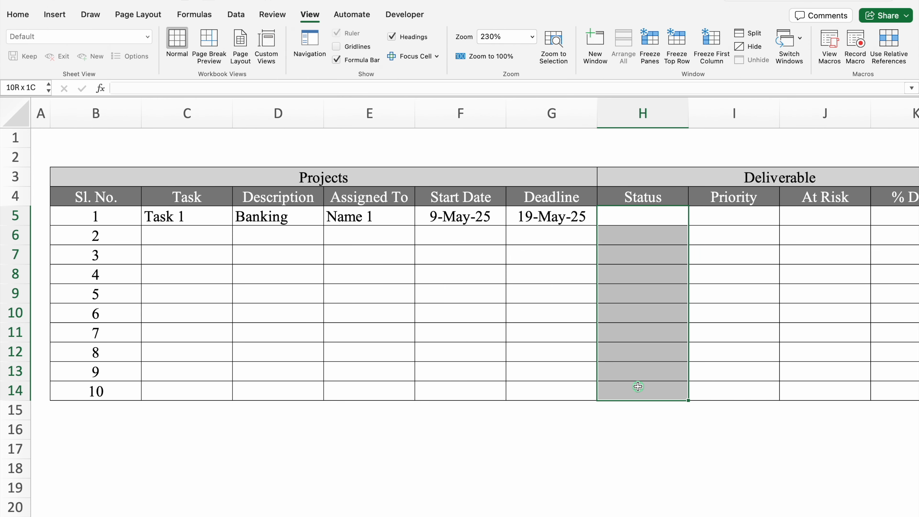
click(241, 15)
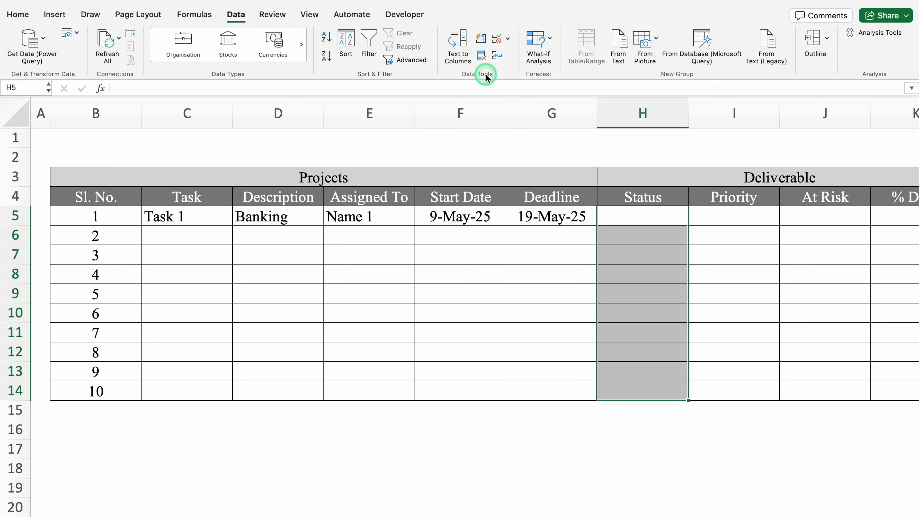
click(508, 38)
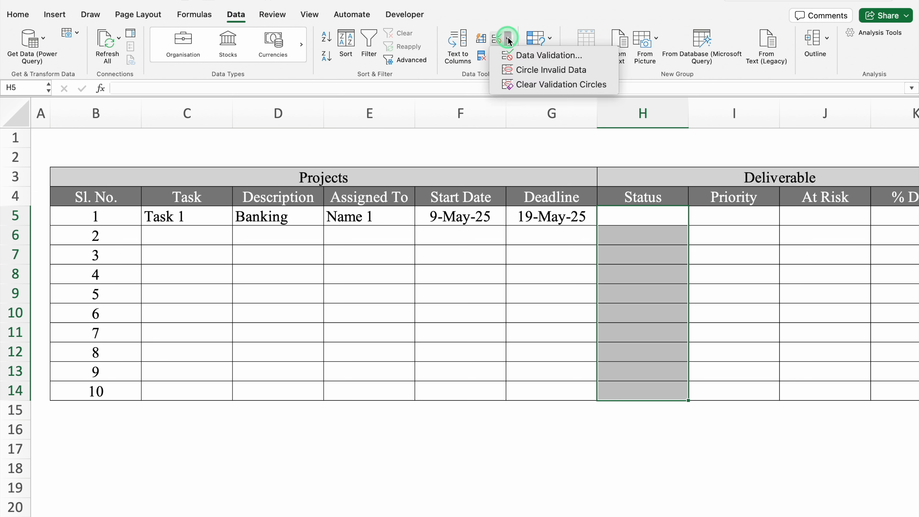
click(537, 56)
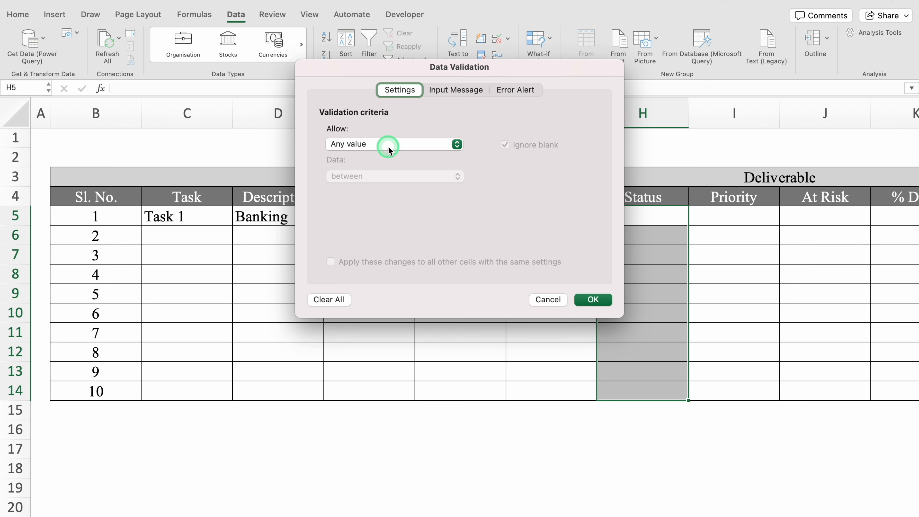
click(456, 144)
click(381, 186)
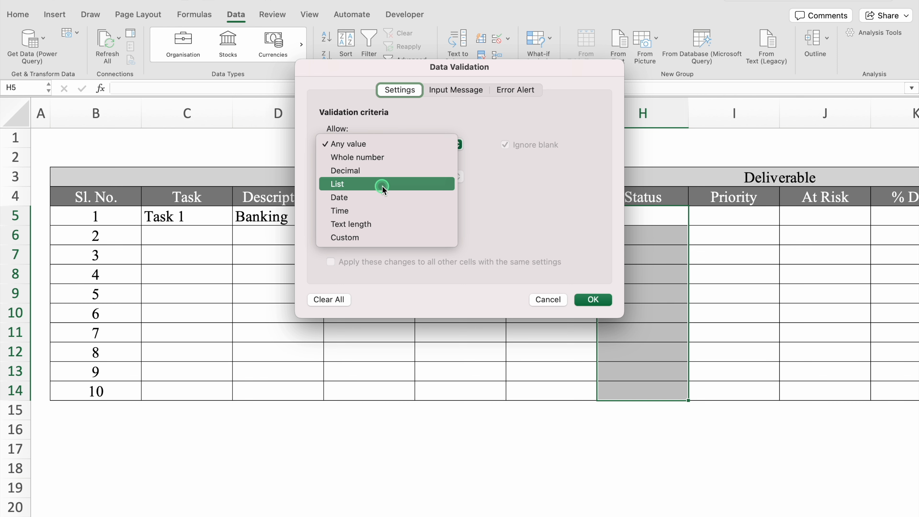
click(365, 210)
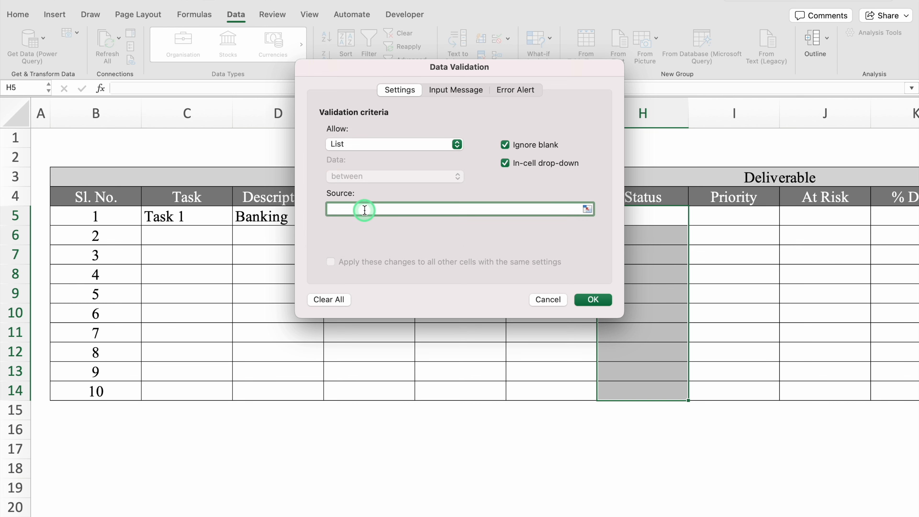
text(Not)
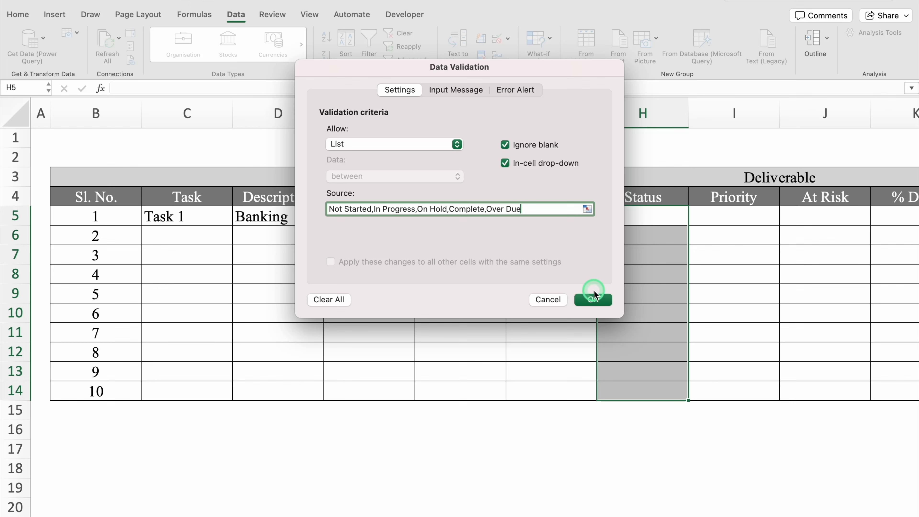
click(592, 299)
Step: Choose Not Started, In Progress, On Hold, Complete and Over Due from the drop-downs in Status cells H5 to H9, in that order
click(692, 219)
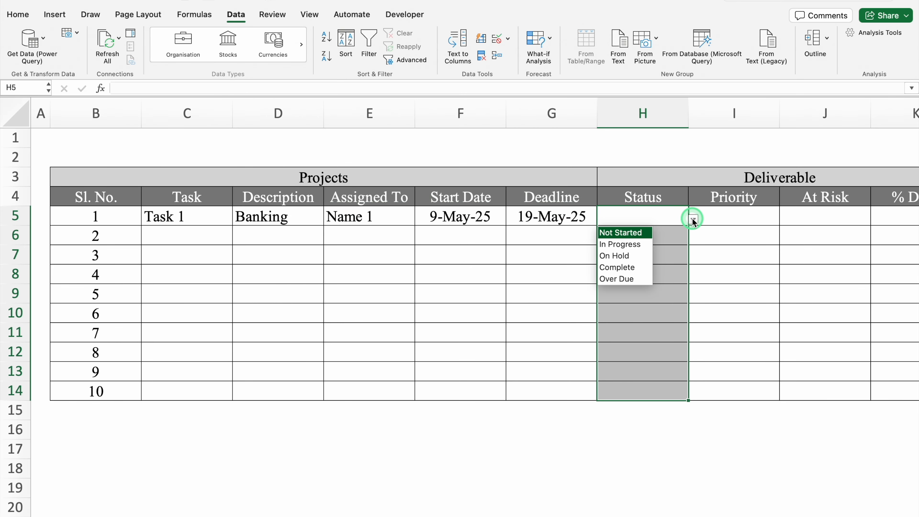
click(637, 235)
click(687, 238)
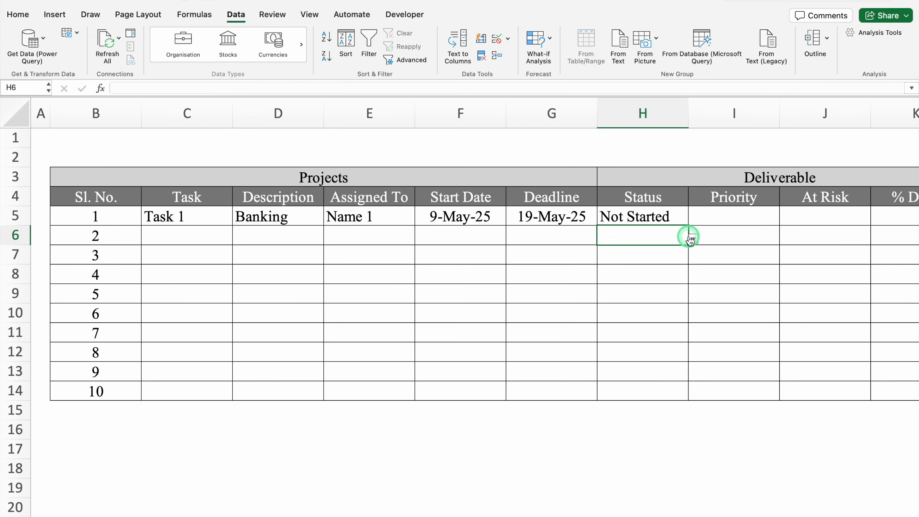
click(692, 238)
click(619, 264)
click(693, 260)
click(630, 293)
click(684, 275)
click(694, 276)
click(622, 326)
click(660, 295)
click(693, 297)
click(632, 356)
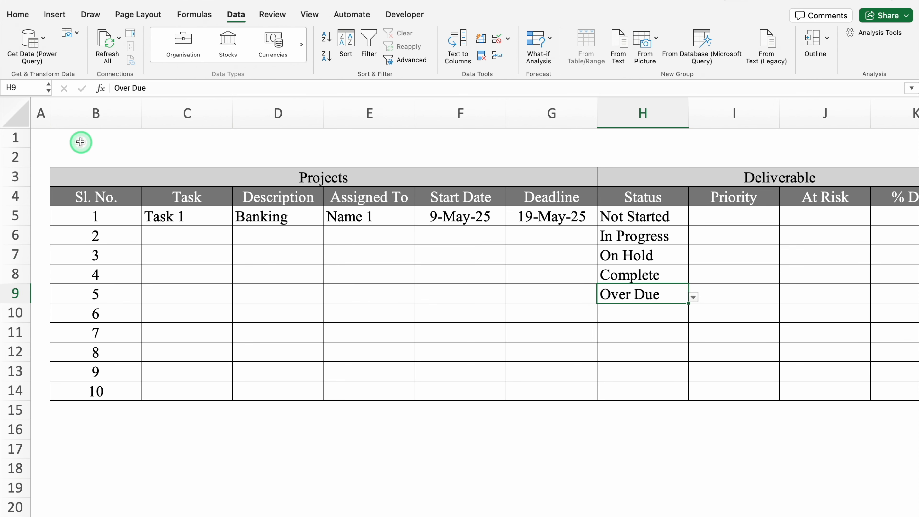
Step: Set up a Highlight Cells conditional formatting rule on the entire sheet for cell values equal to Not Started
click(22, 117)
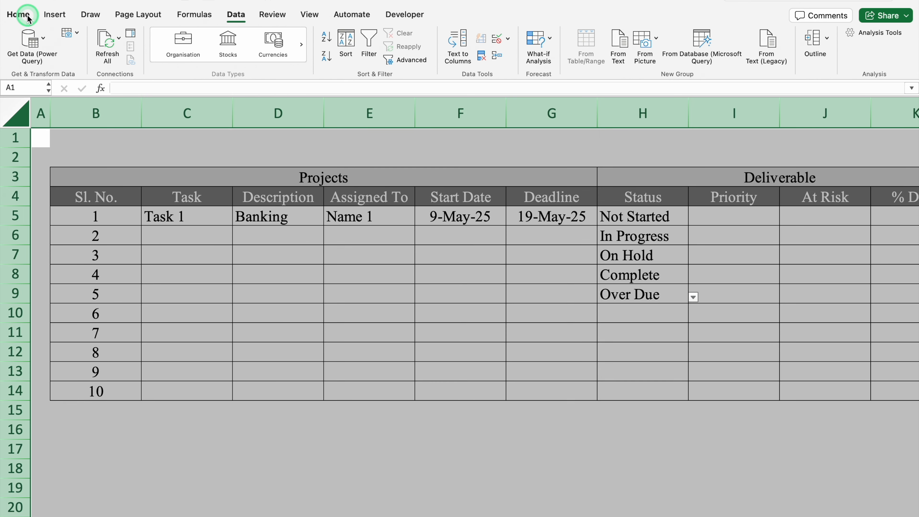
click(18, 14)
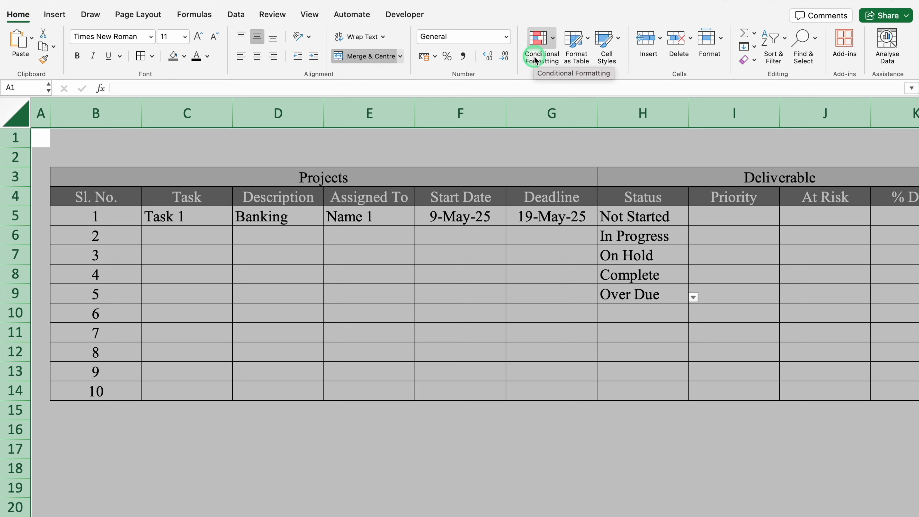
click(540, 47)
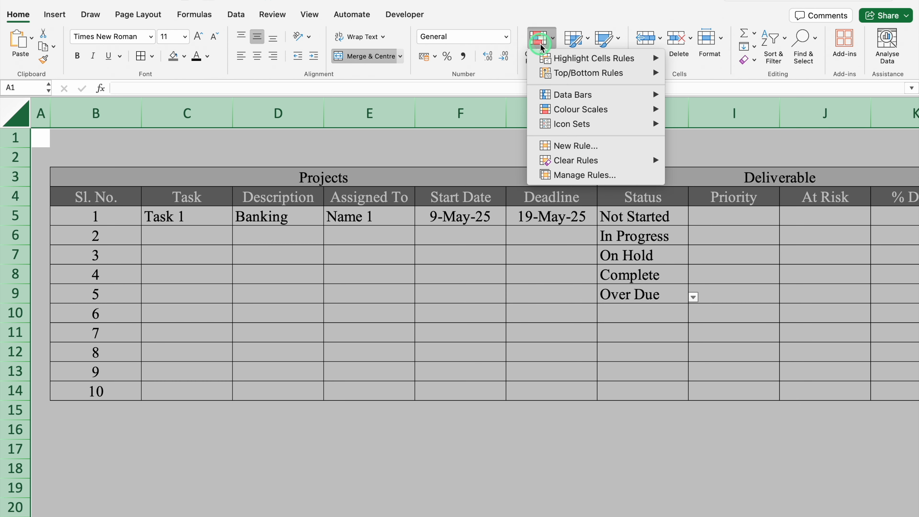
mouse_move(600, 60)
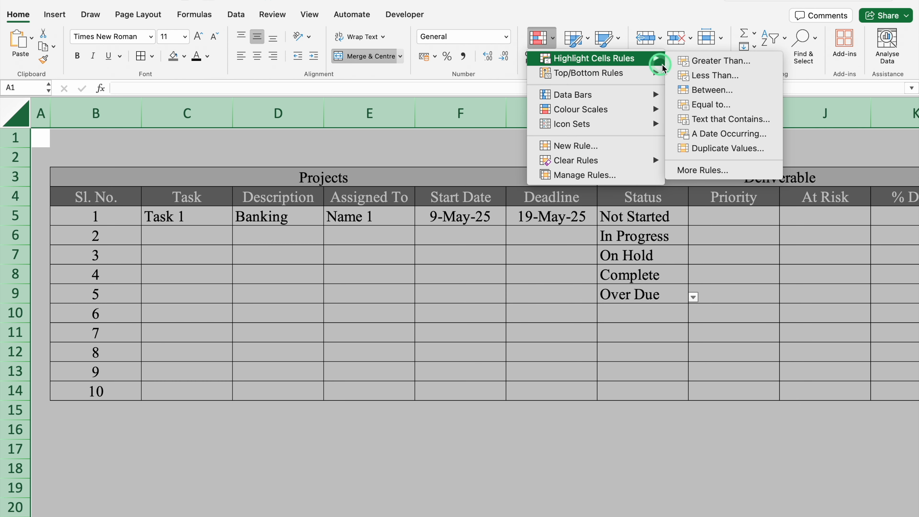
click(744, 107)
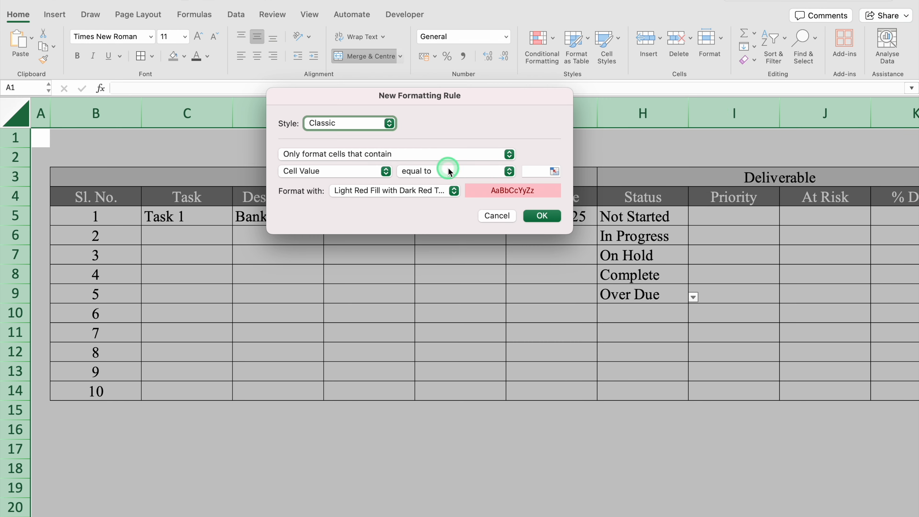
click(531, 172)
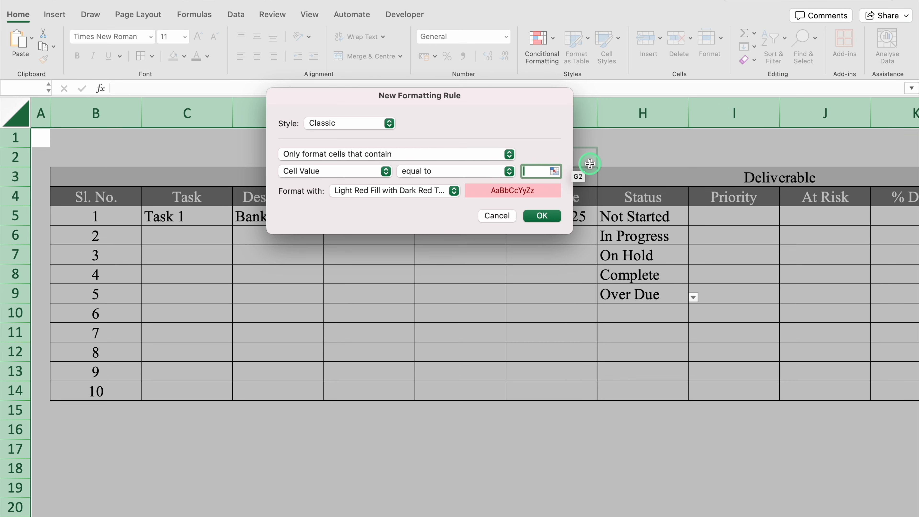
text(N)
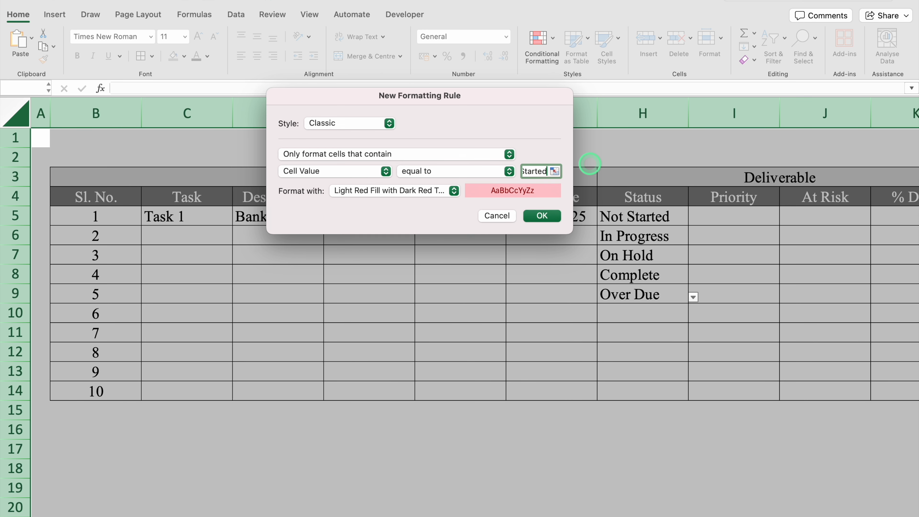
Step: Give the Not Started rule a customised format with a standard blue background fill and white font colour
click(454, 191)
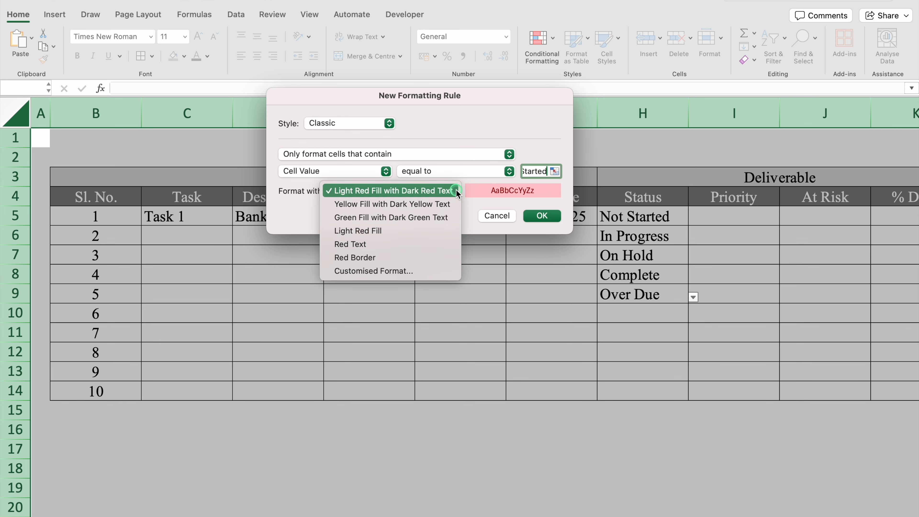
click(405, 271)
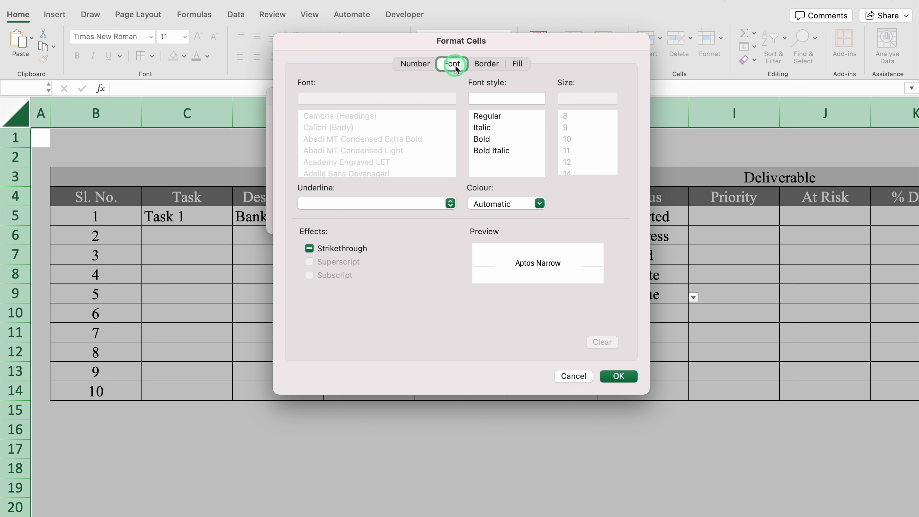
click(520, 65)
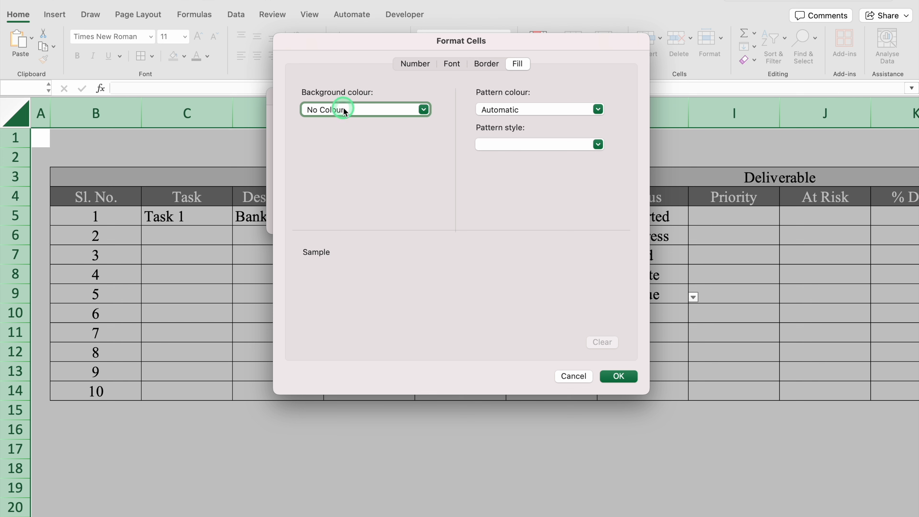
click(424, 110)
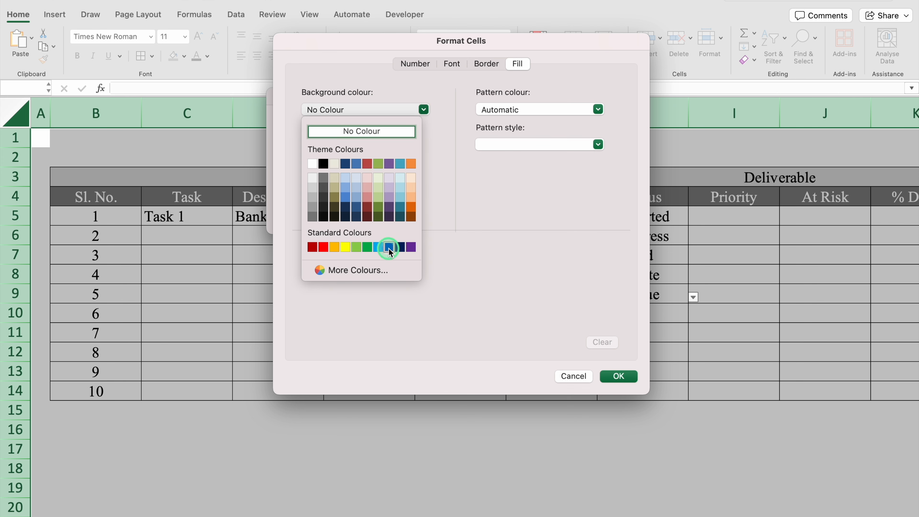
click(388, 247)
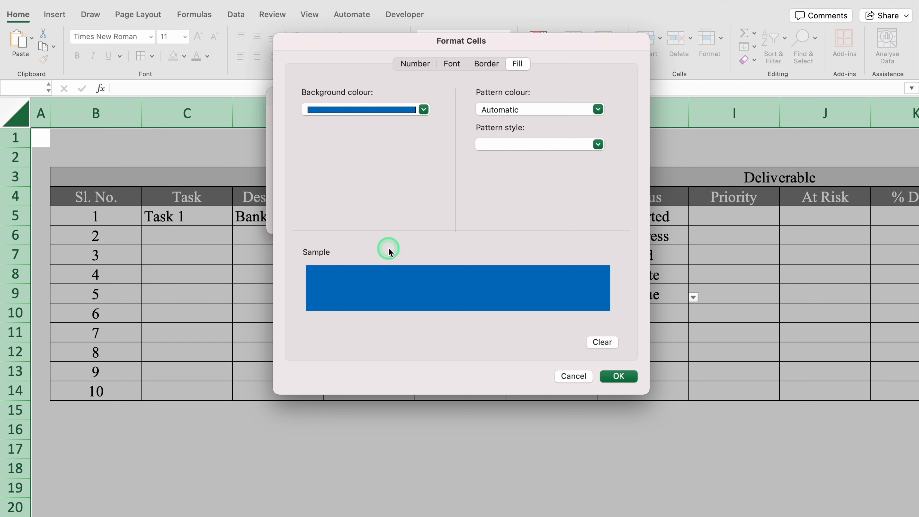
click(451, 65)
click(538, 203)
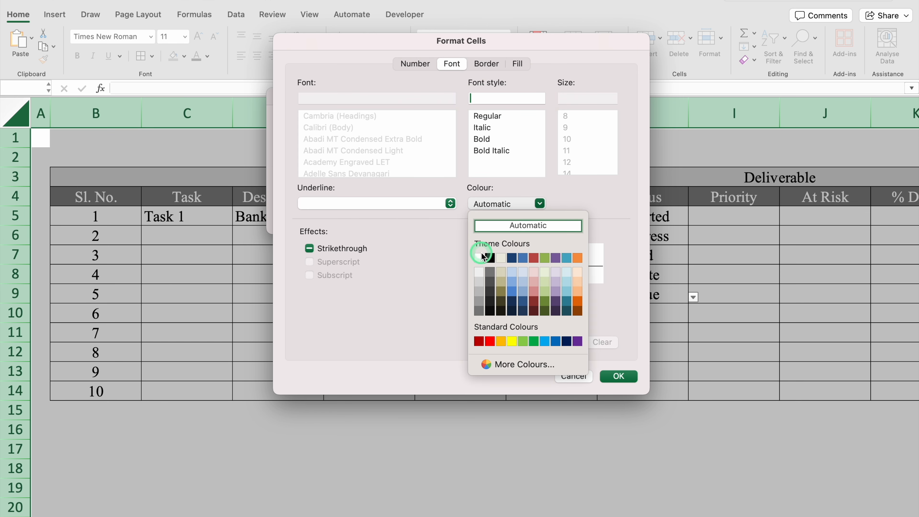
click(481, 258)
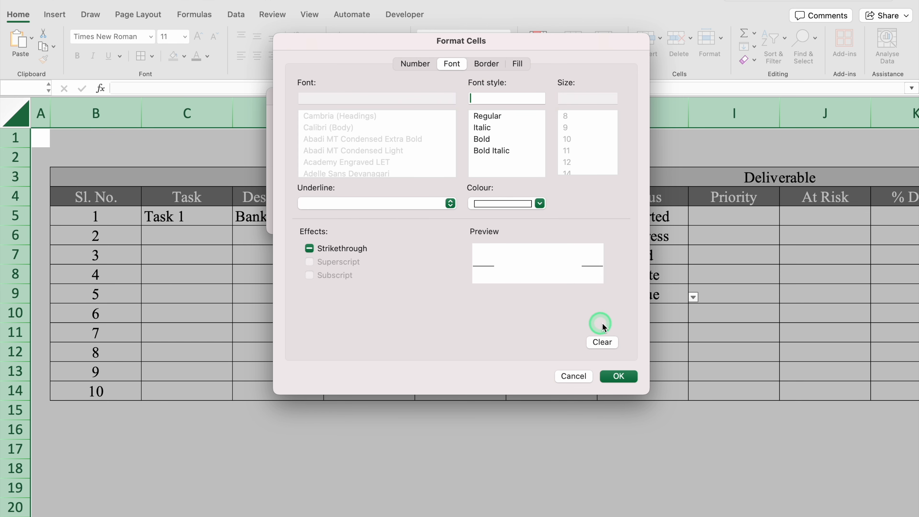
click(619, 376)
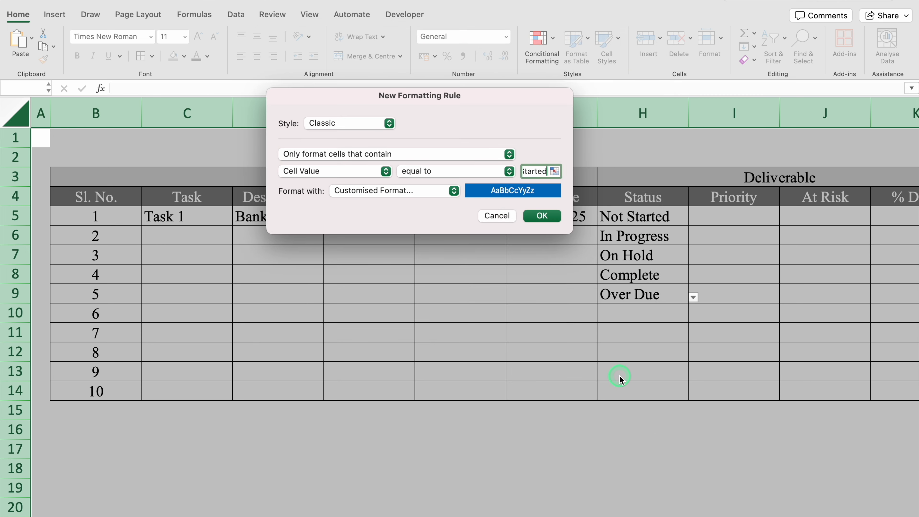
Step: Apply the customised Not Started formatting rule and select Status cell H5
click(542, 216)
click(667, 216)
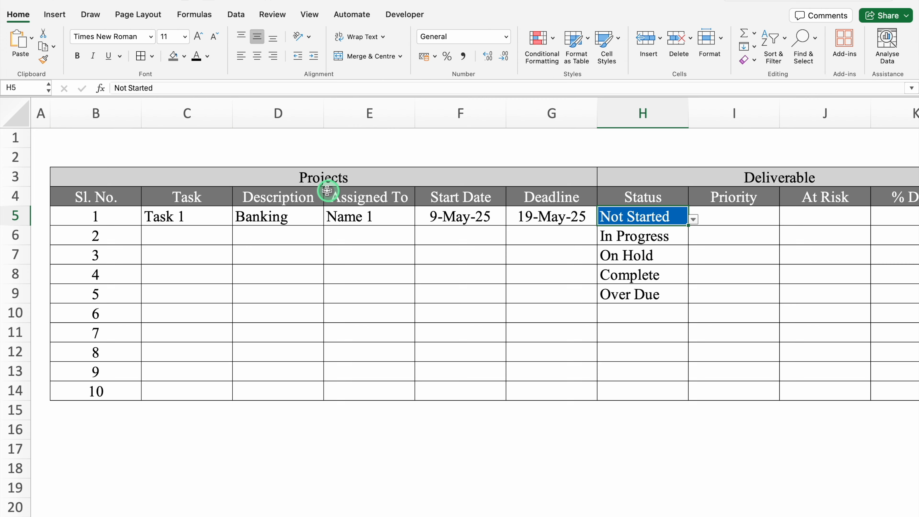
Step: Set up a Highlight Cells conditional formatting rule on the entire sheet for cell values equal to In Progress
click(13, 112)
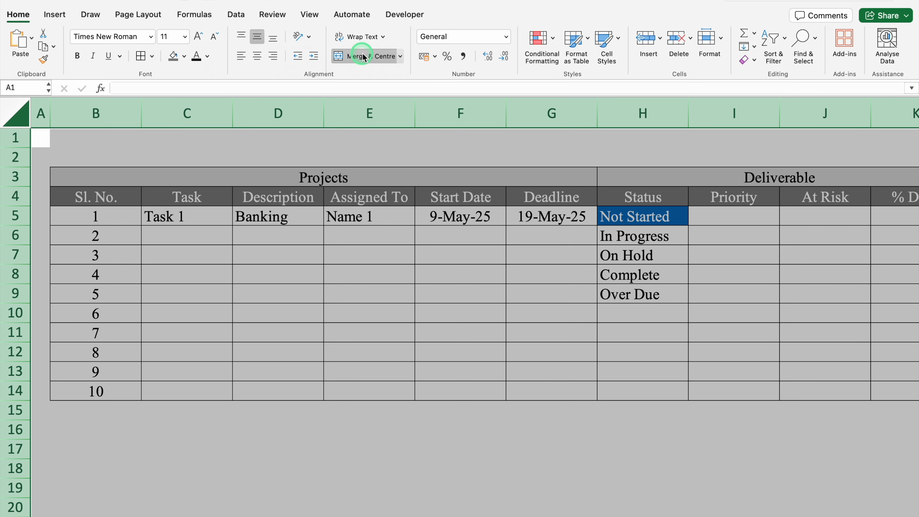
click(539, 39)
mouse_move(607, 58)
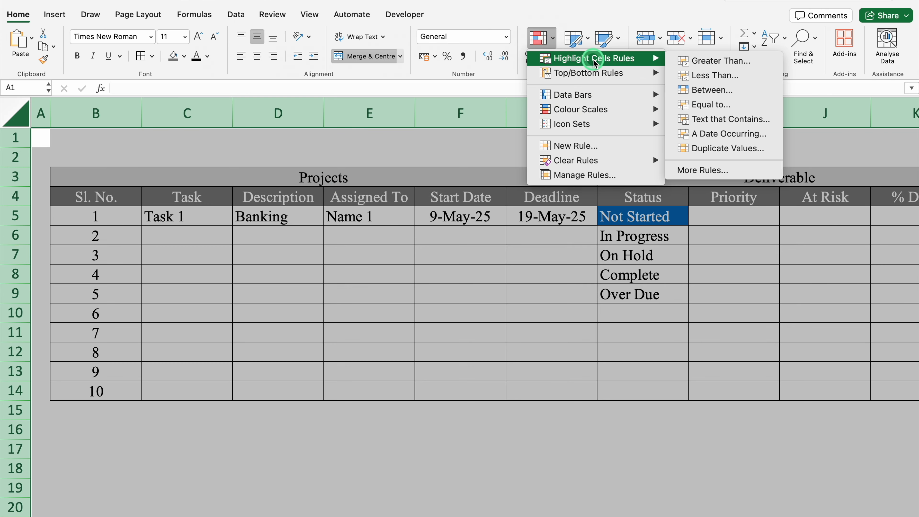
click(710, 104)
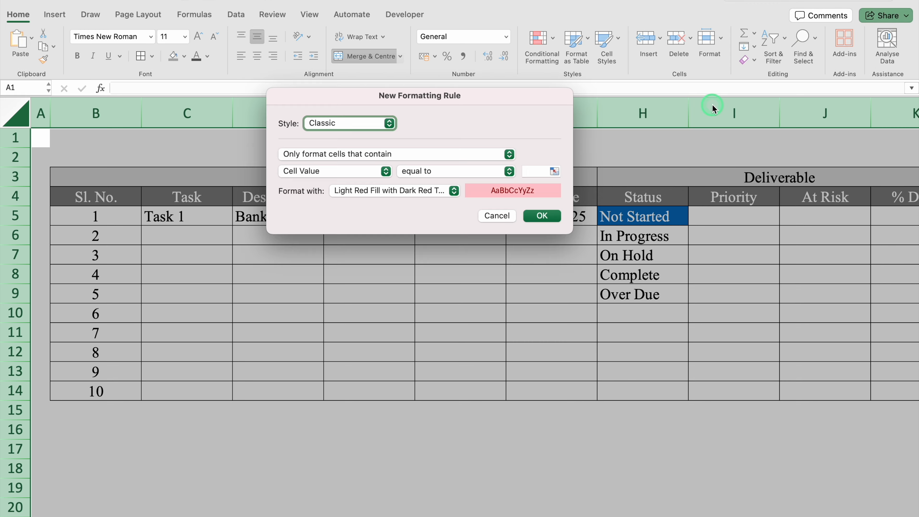
click(532, 170)
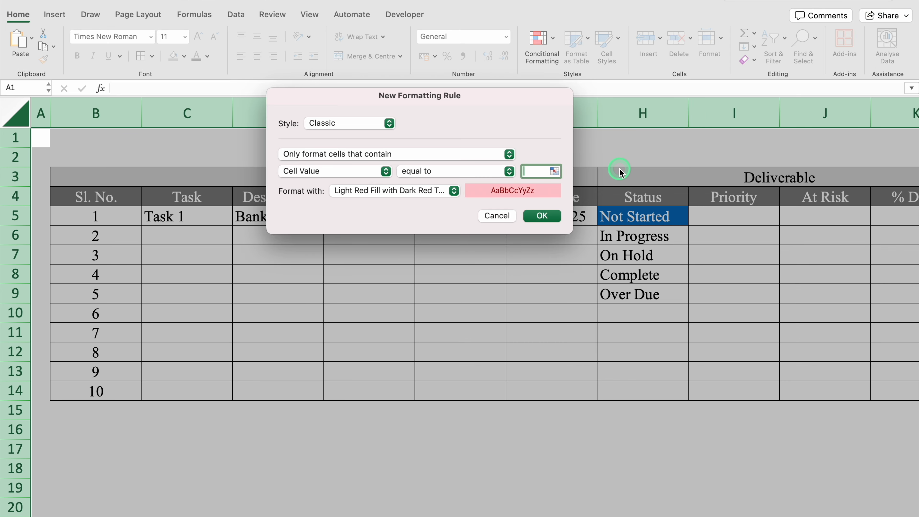
text(Progress)
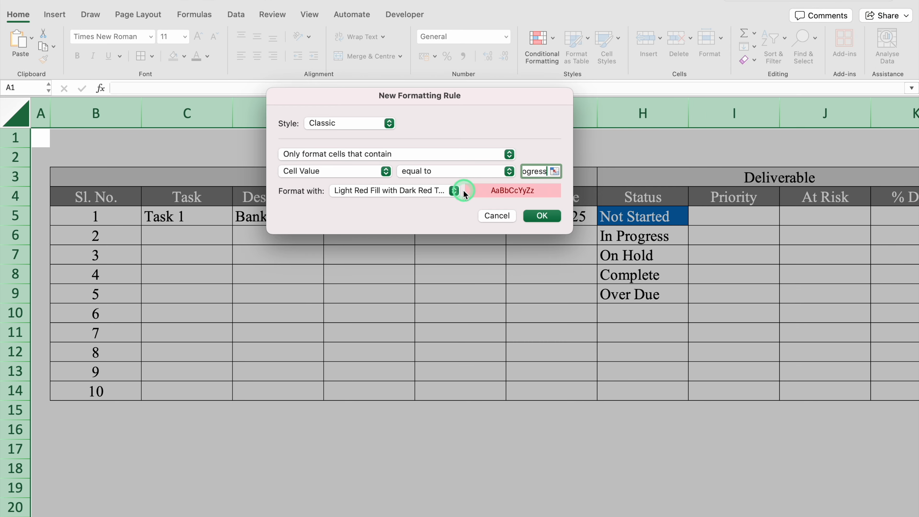
Step: Give the In Progress rule a customised format with a standard orange background fill and black font colour, and apply it
click(454, 190)
click(401, 270)
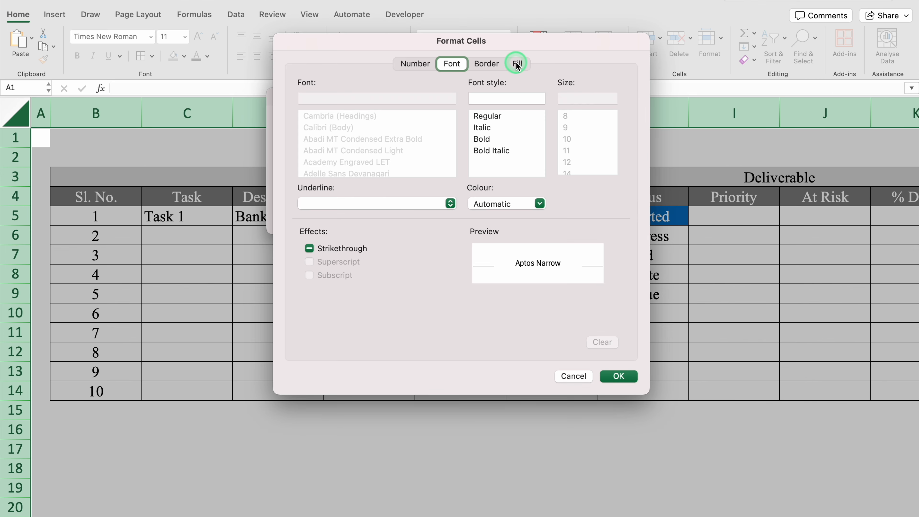
click(517, 64)
click(424, 110)
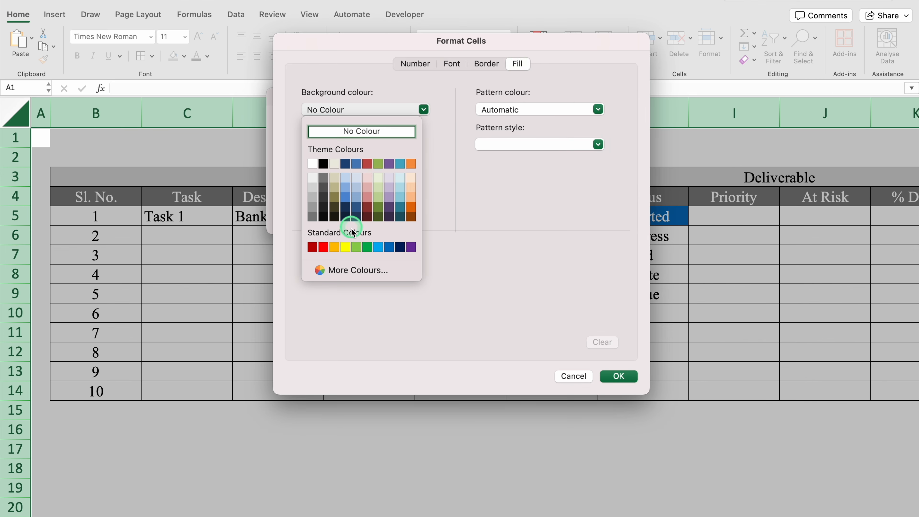
click(335, 247)
click(450, 69)
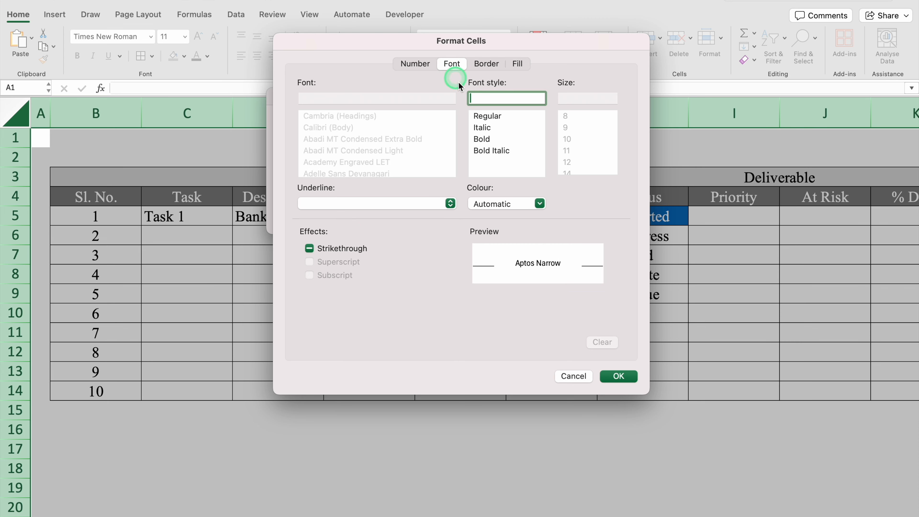
click(538, 204)
click(492, 257)
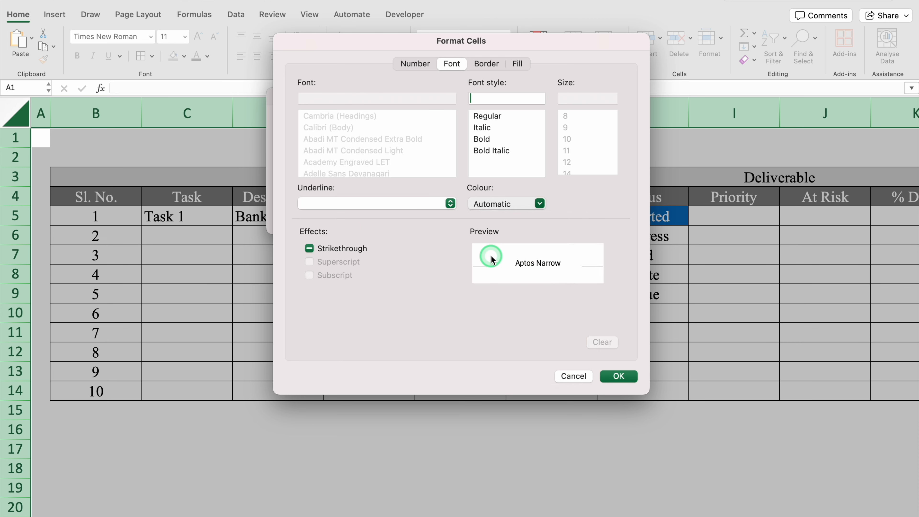
click(619, 376)
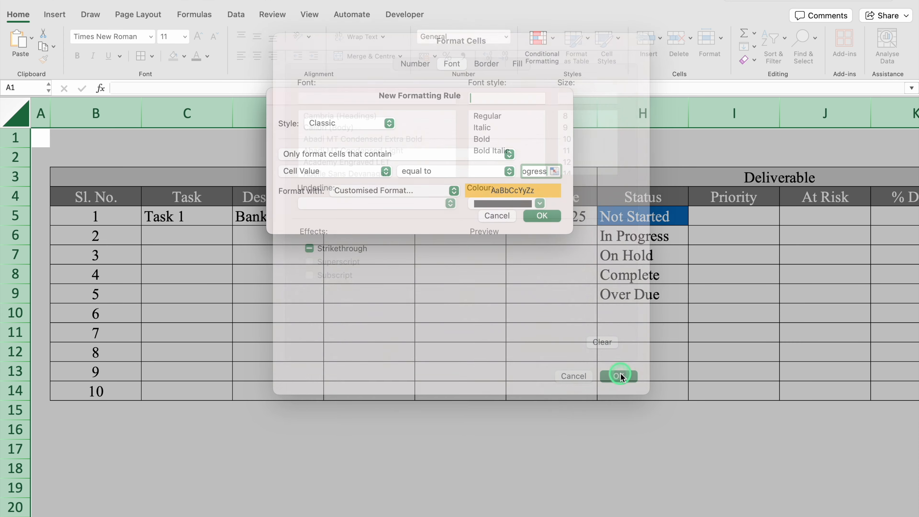
click(547, 214)
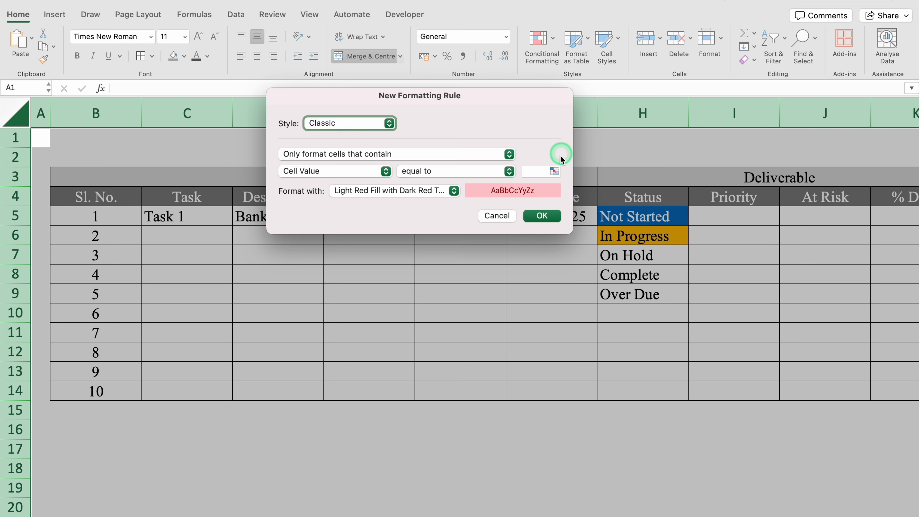
Step: Add equal-to rules giving On Hold a light blue fill with white text and Complete a green fill with white text
text(On Hold)
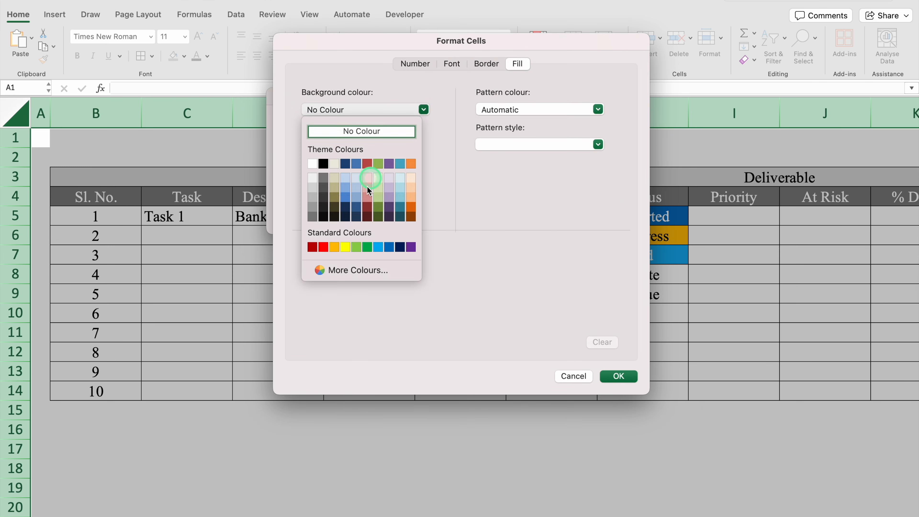
click(702, 220)
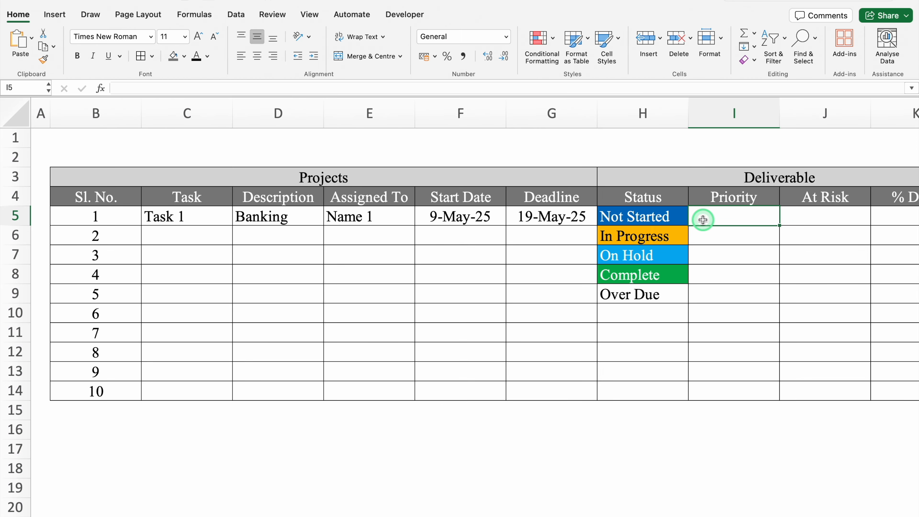
Step: Change Status cell H9 to Not Started and Status cell H5 to Over Due using their drop-downs
click(664, 293)
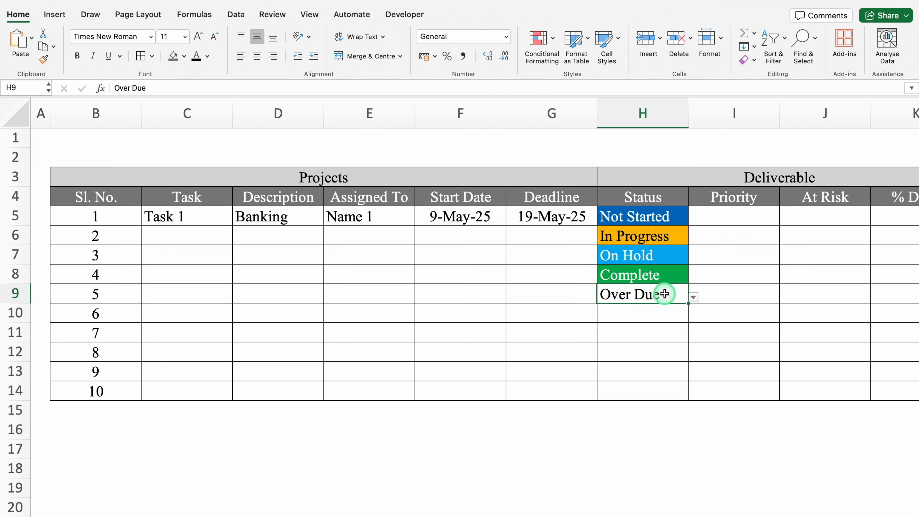
click(692, 297)
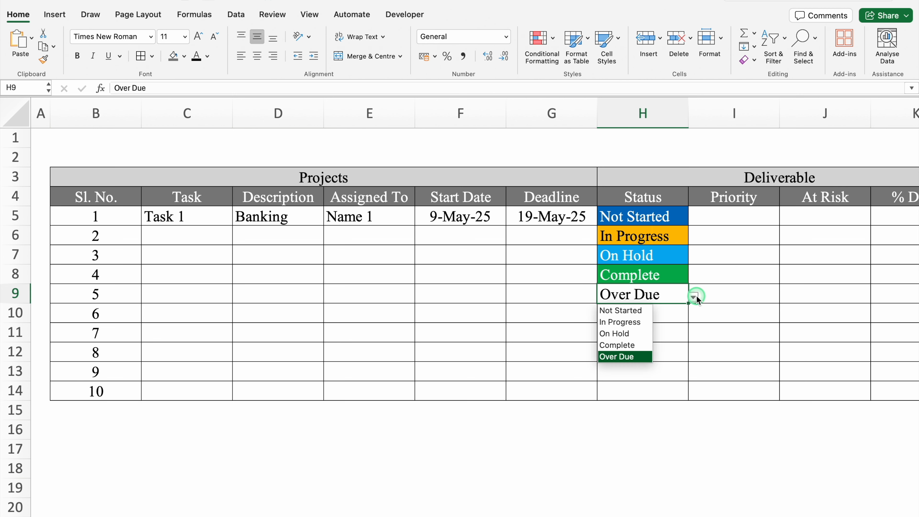
click(634, 311)
click(669, 215)
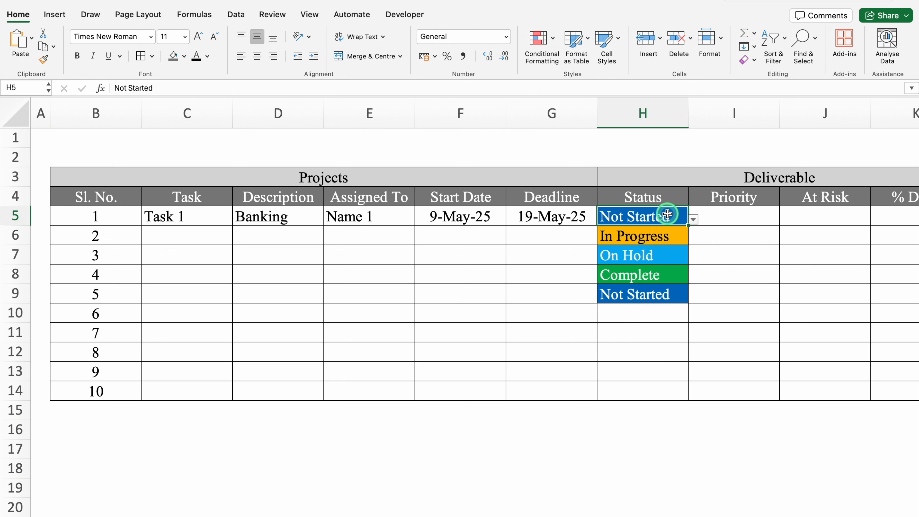
click(692, 219)
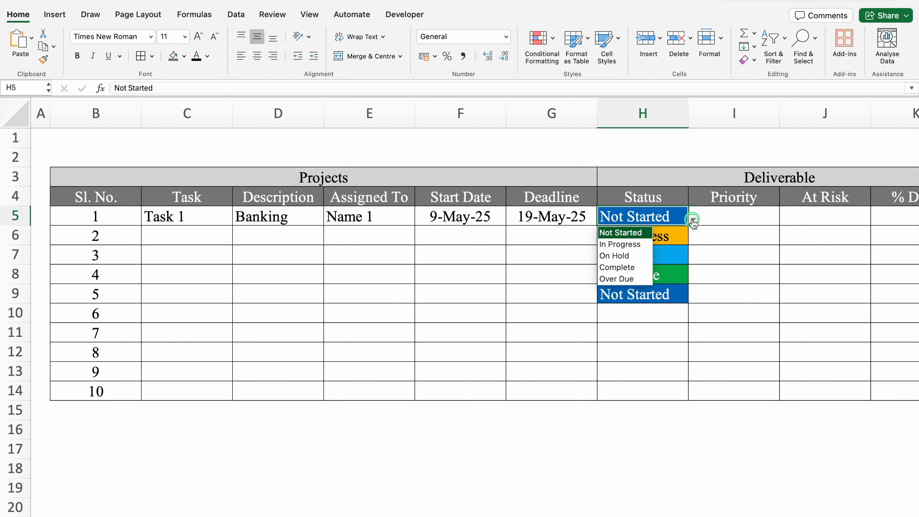
click(623, 280)
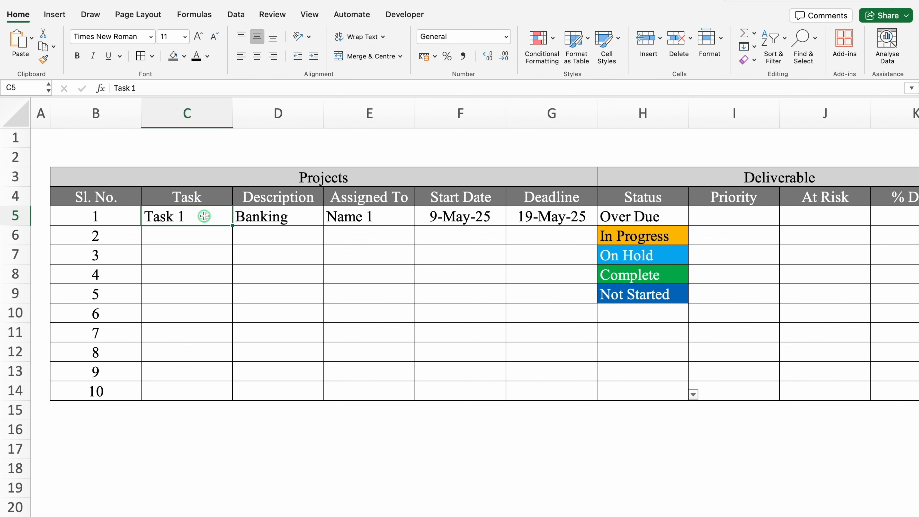
Step: Start a new Classic conditional formatting rule for C5:H14 that uses a formula to determine which cells to format
mouse_move(203, 214)
mouse_down()
mouse_move(242, 388)
mouse_move(440, 401)
mouse_move(642, 381)
mouse_up()
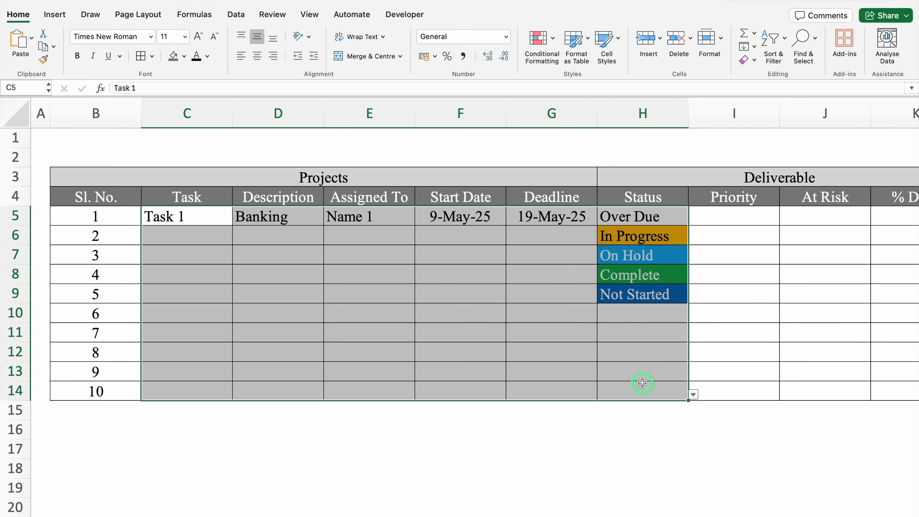
click(541, 38)
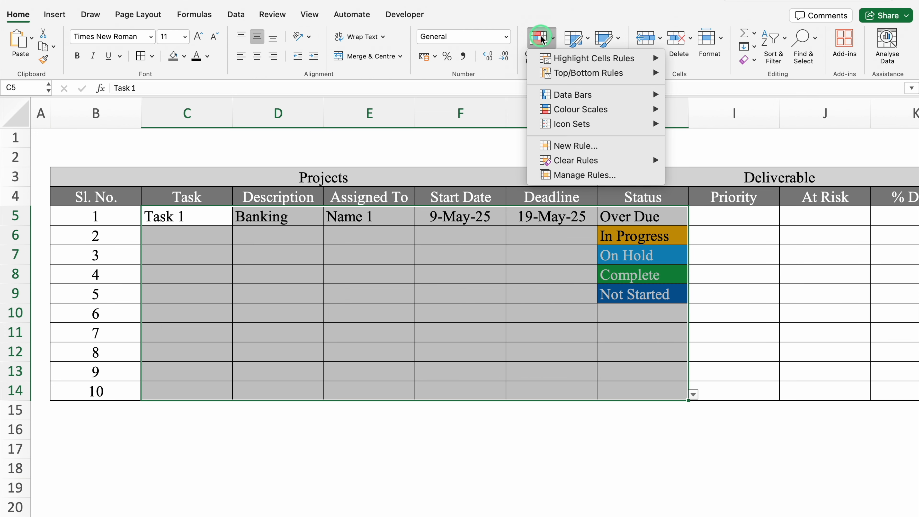
click(539, 146)
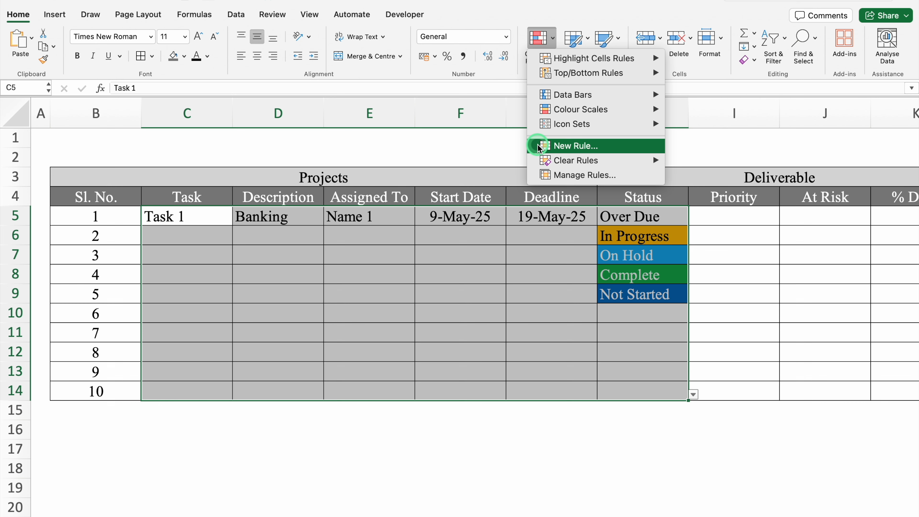
click(577, 147)
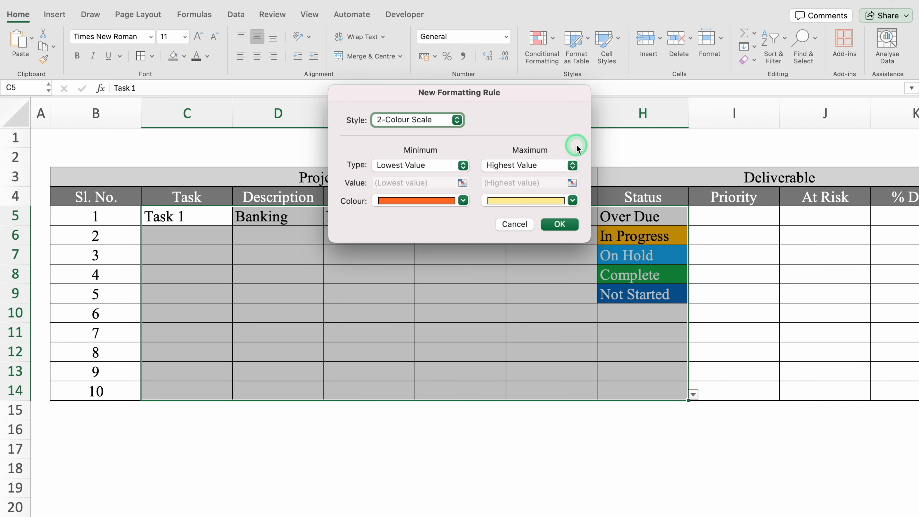
click(458, 120)
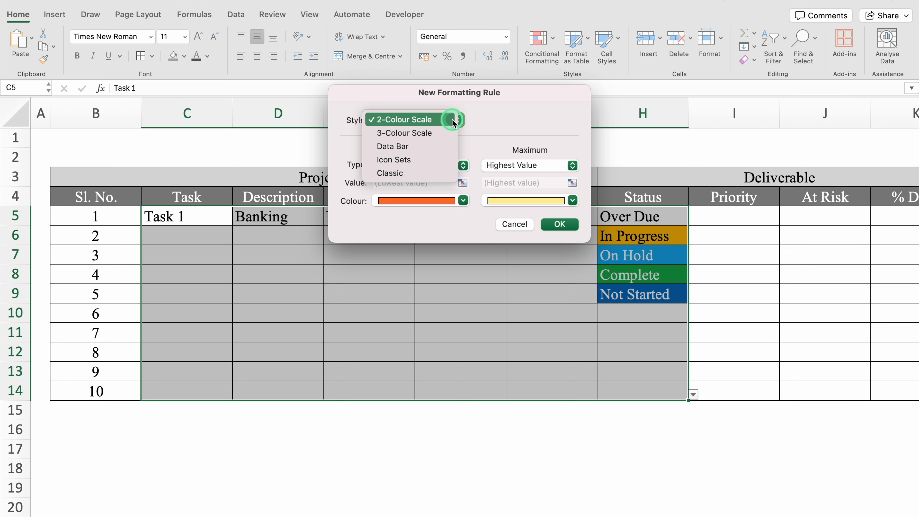
click(421, 172)
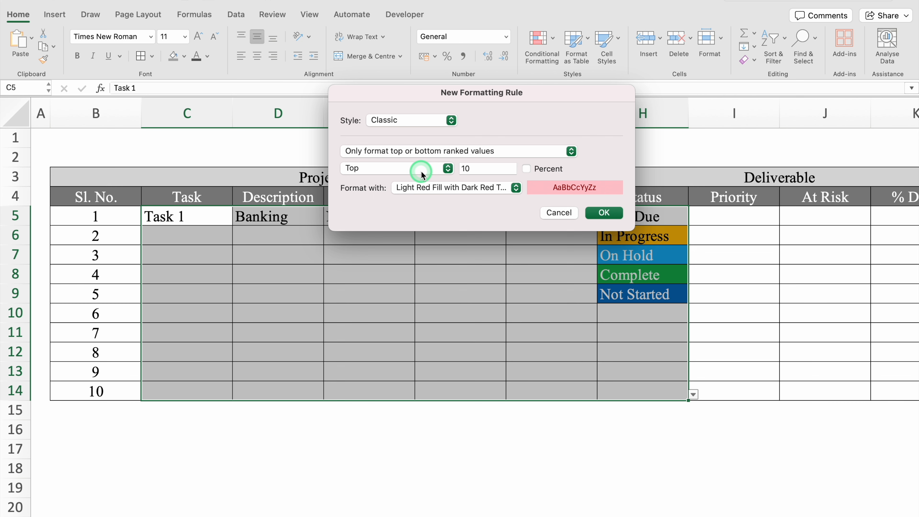
click(432, 152)
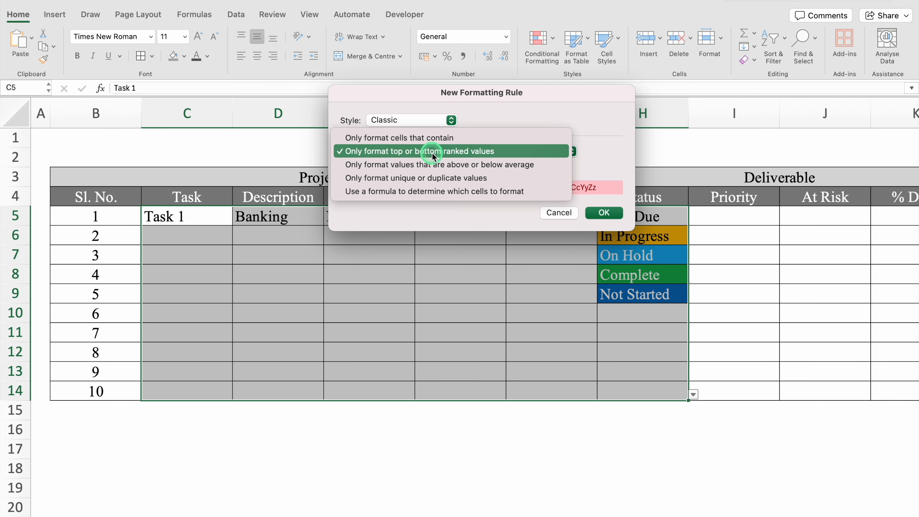
click(453, 192)
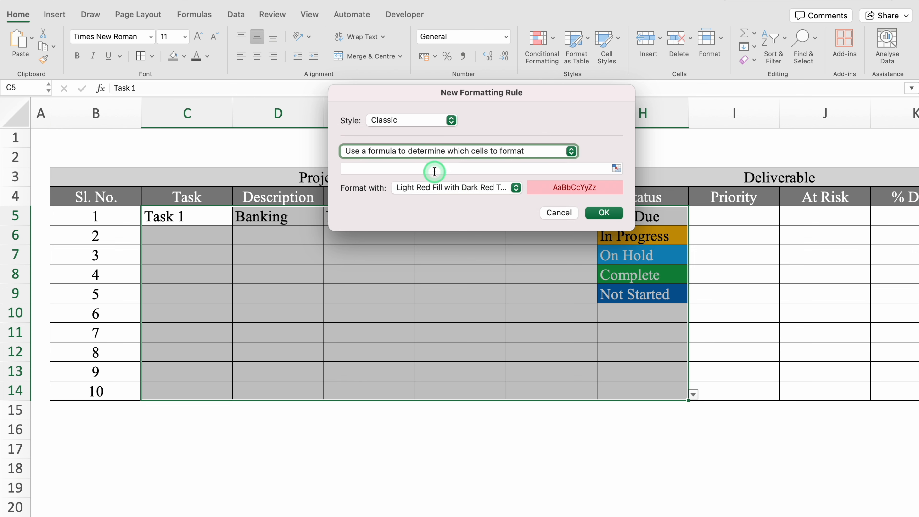
Step: Enter the rule formula =$H5="Over Due", with only the column of the Status reference locked
click(432, 168)
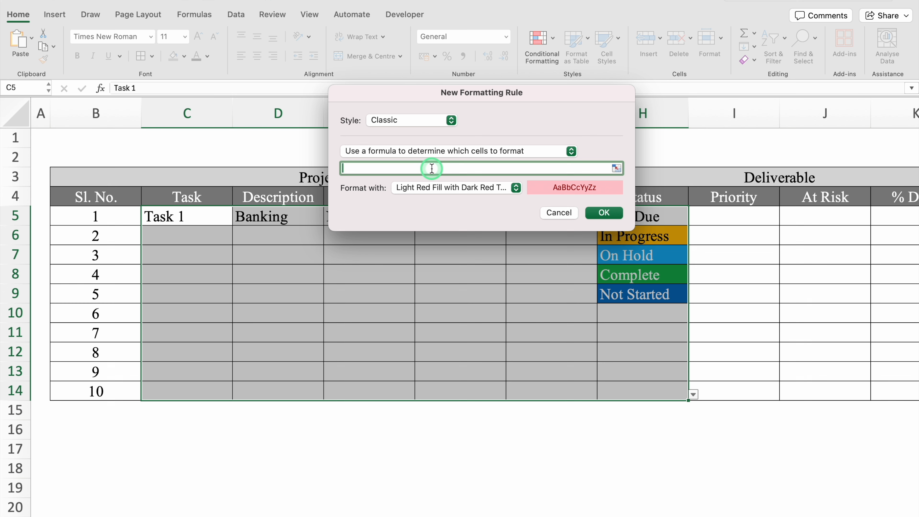
text(=)
drag(518, 92, 421, 100)
click(450, 113)
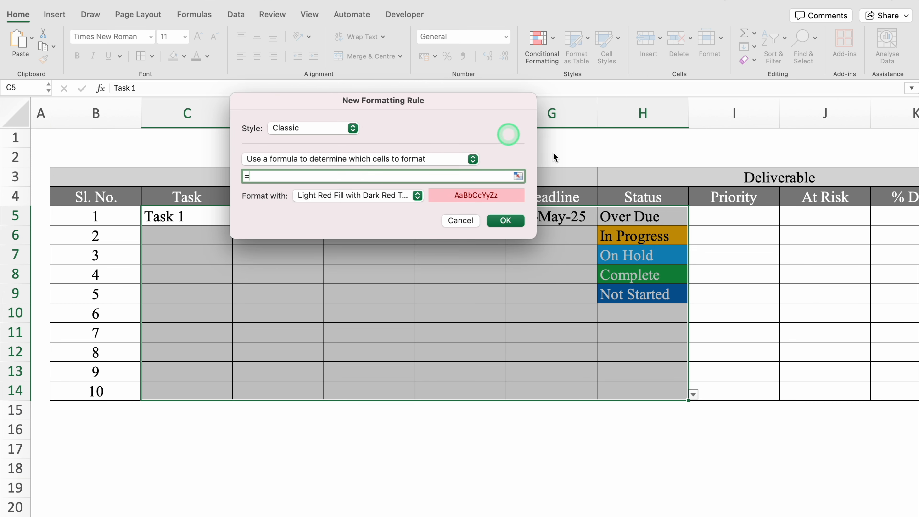
click(659, 216)
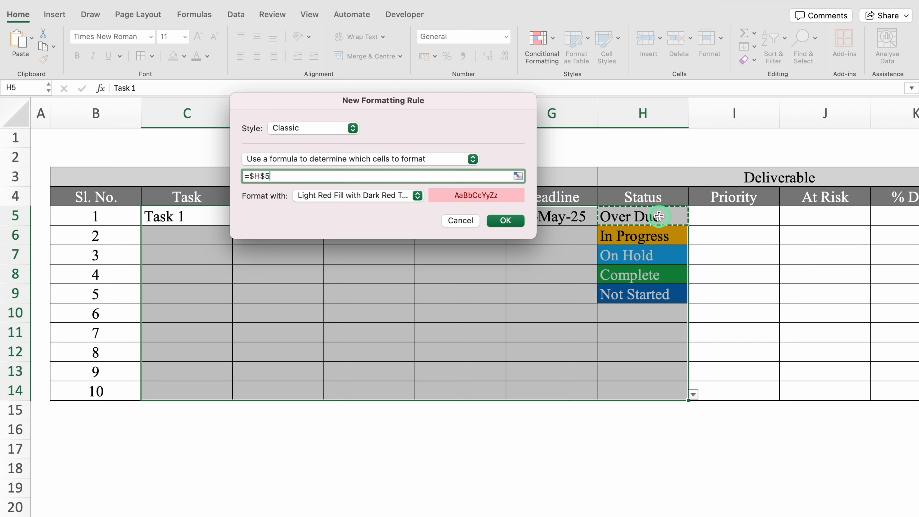
click(311, 177)
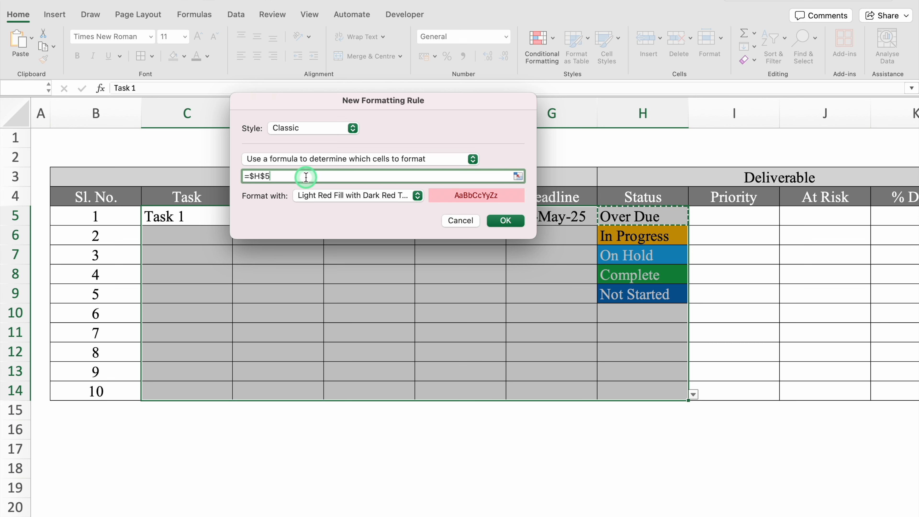
key(Left)
key(BackSpace)
click(280, 176)
text(=)
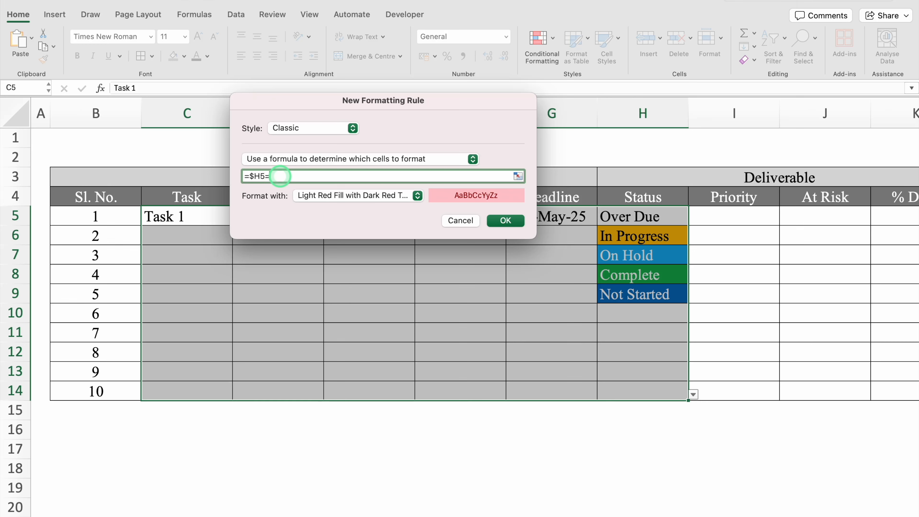
text(")
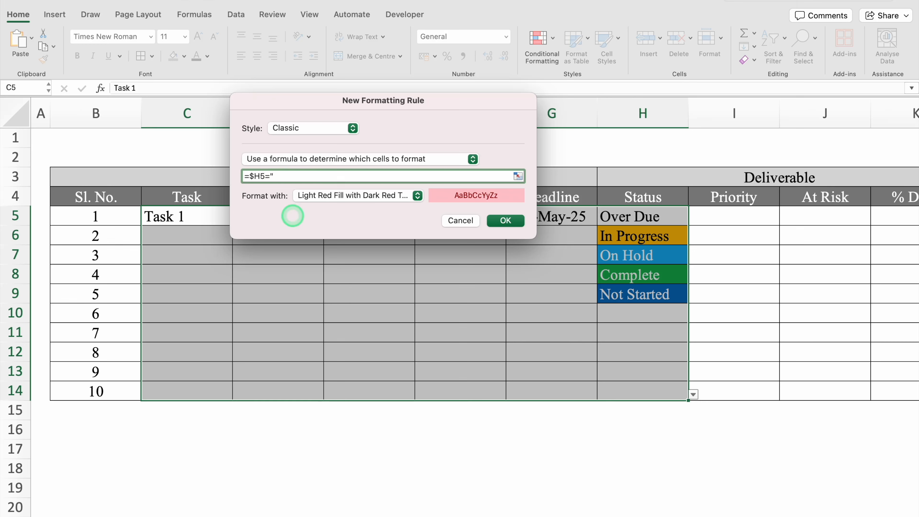
text(Over Due)
Step: Give the Over Due formula rule a custom format with a standard red fill and white font, and apply the rule to C5:H14
click(417, 196)
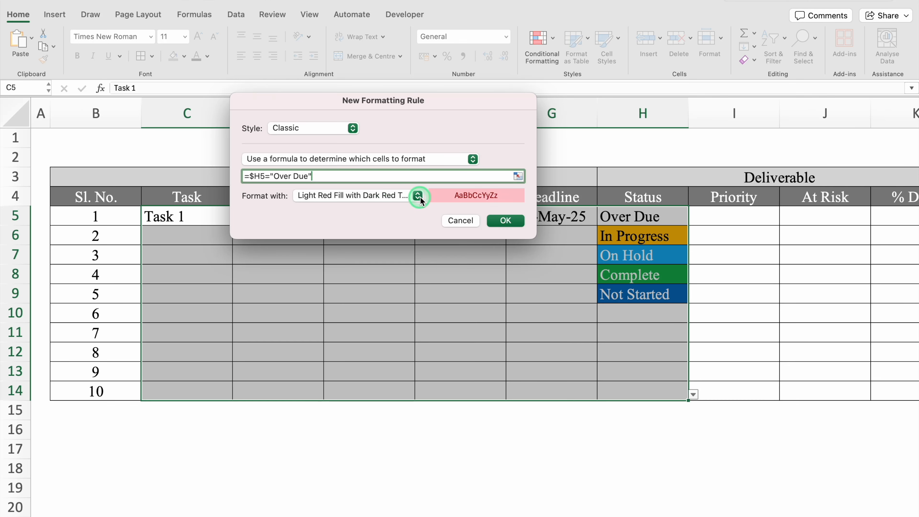
click(330, 277)
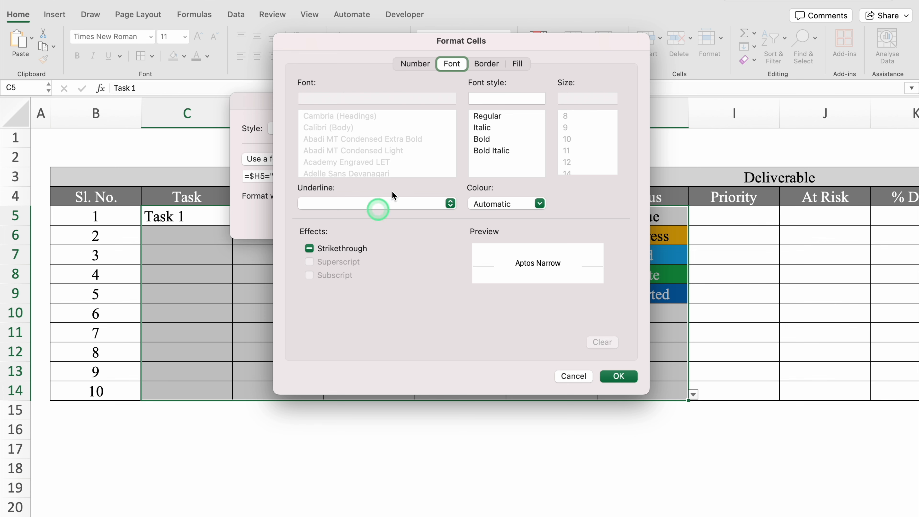
click(517, 64)
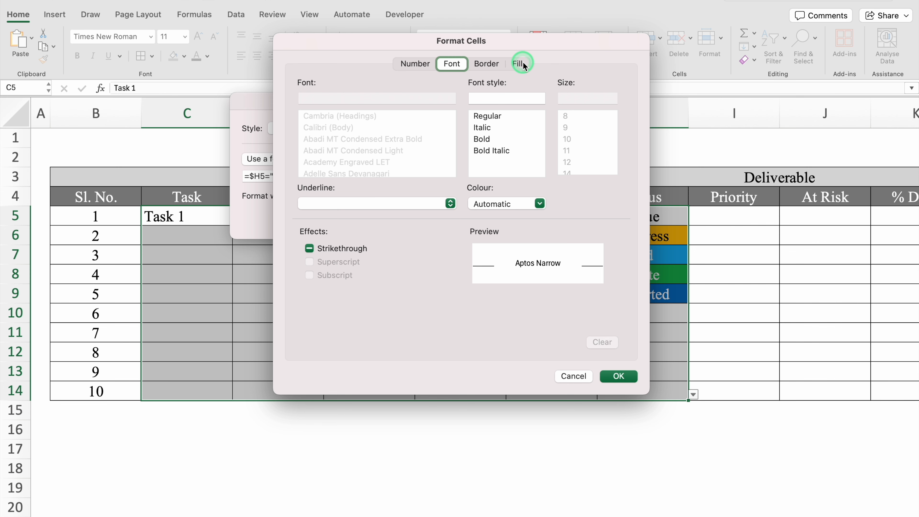
click(423, 109)
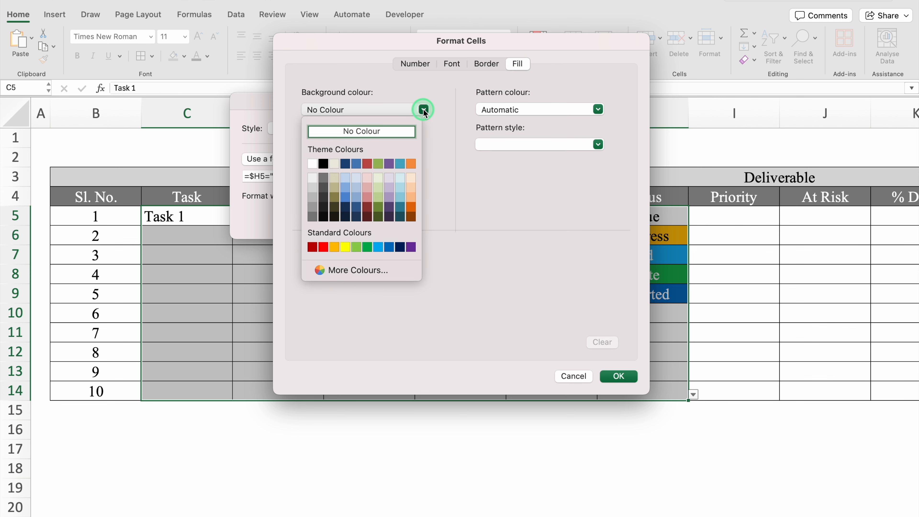
click(322, 249)
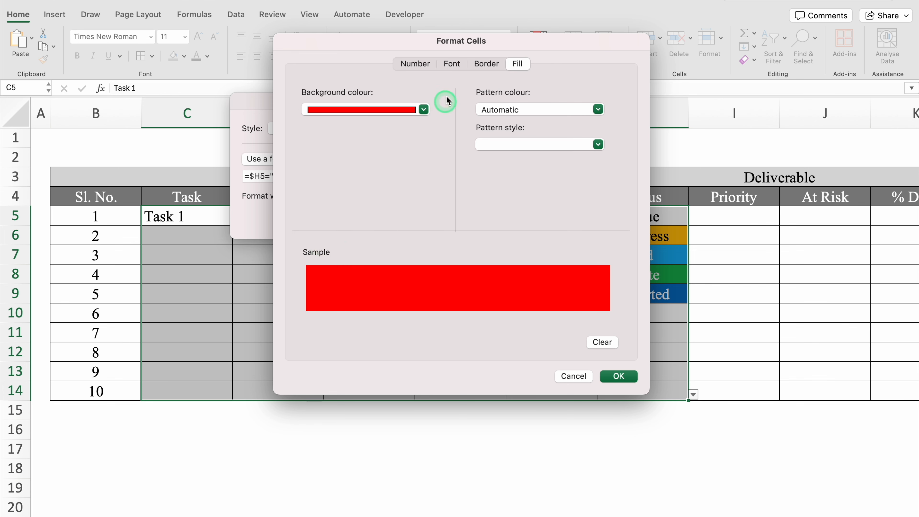
click(451, 64)
click(539, 204)
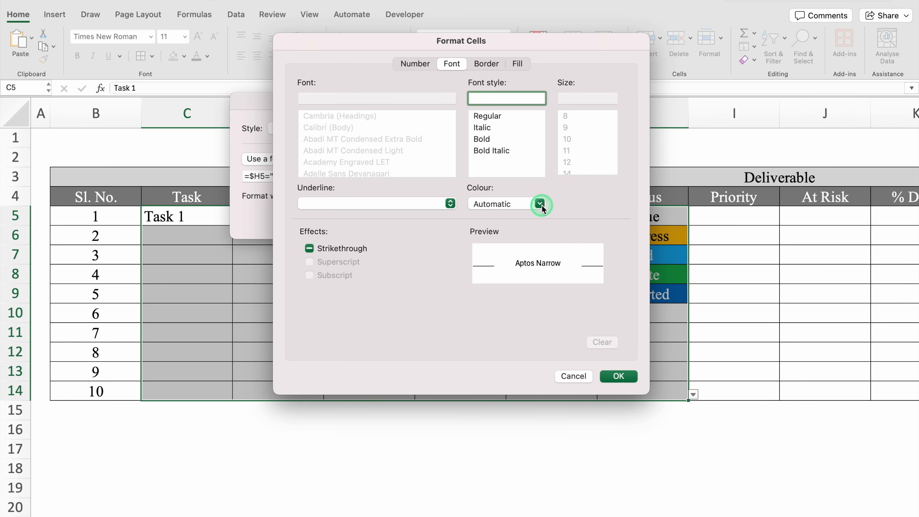
click(479, 258)
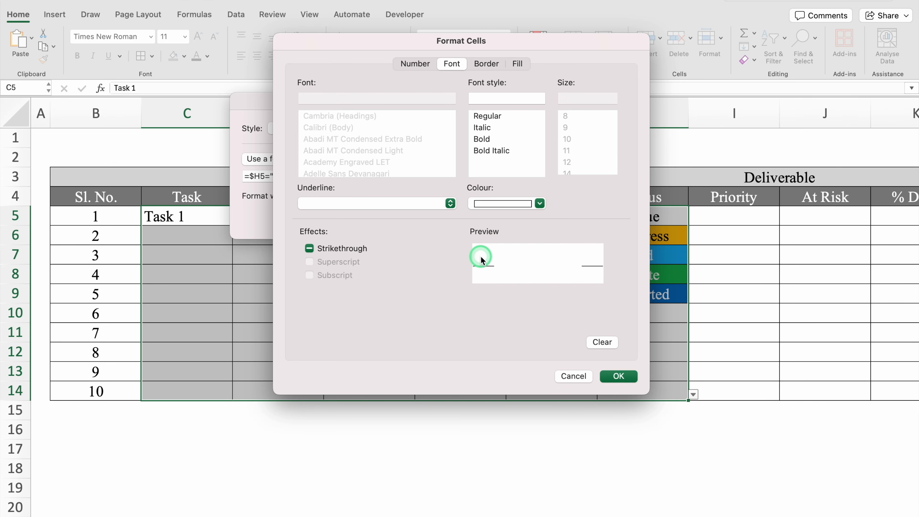
click(621, 377)
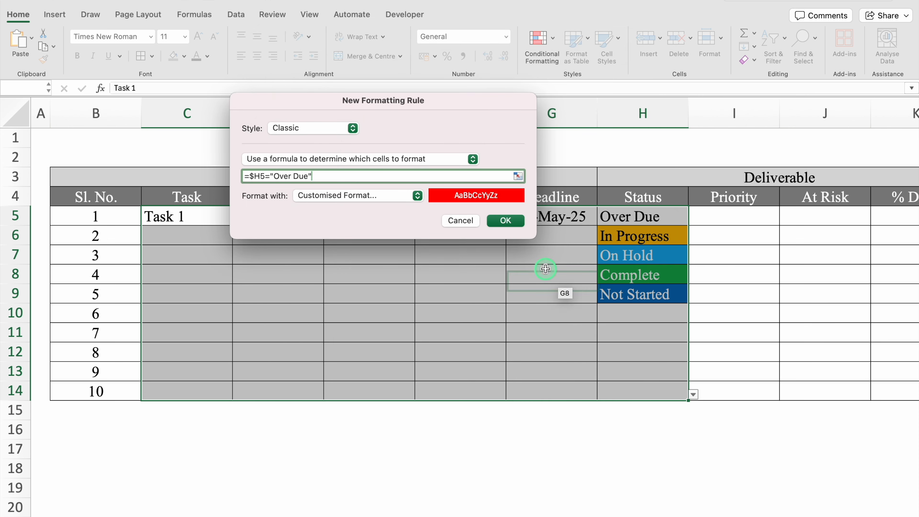
click(506, 222)
Step: Test the row highlighting by changing Status cell H8 to Over Due from its drop-down
click(610, 219)
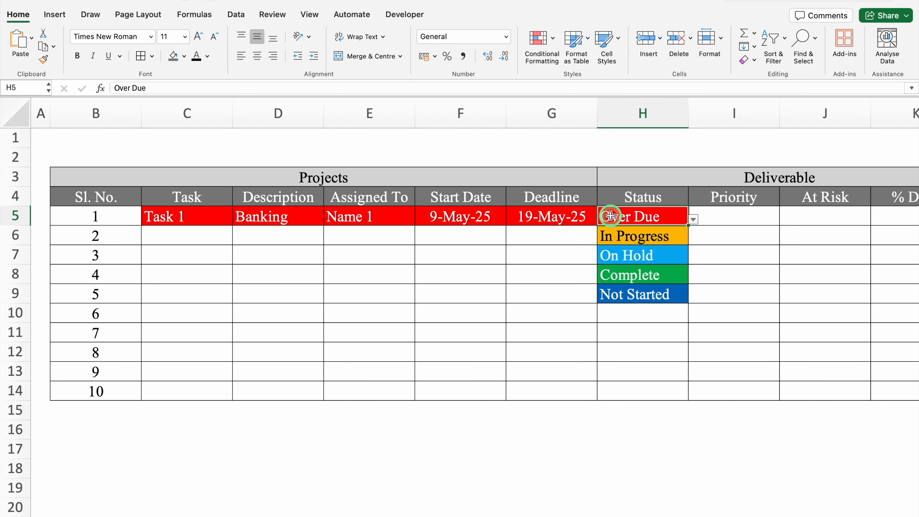
click(648, 272)
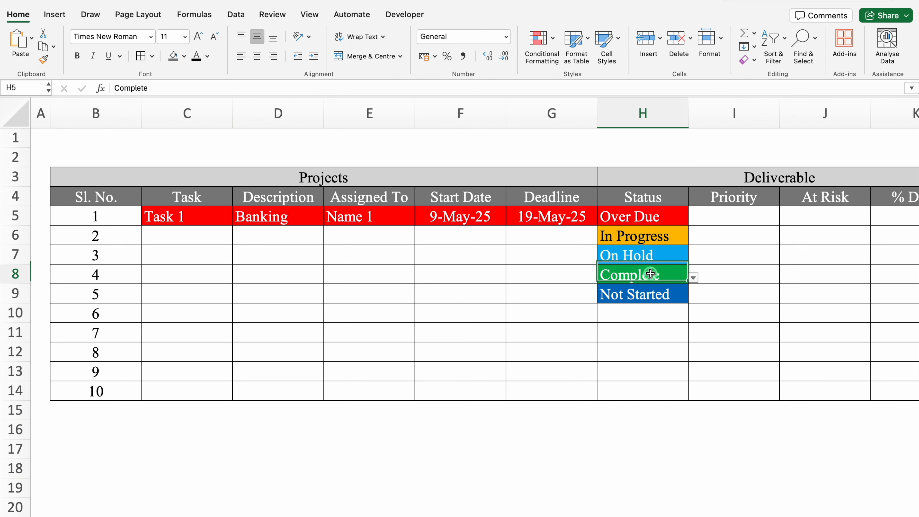
click(692, 278)
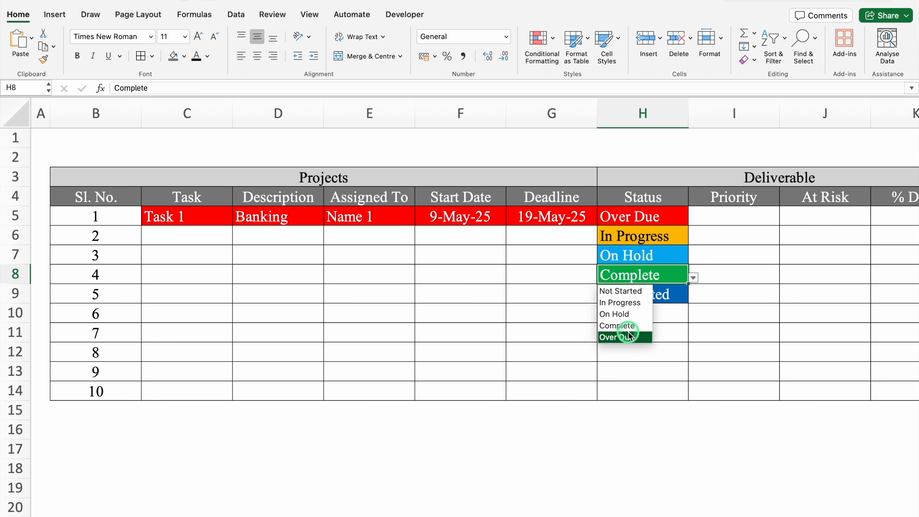
click(622, 336)
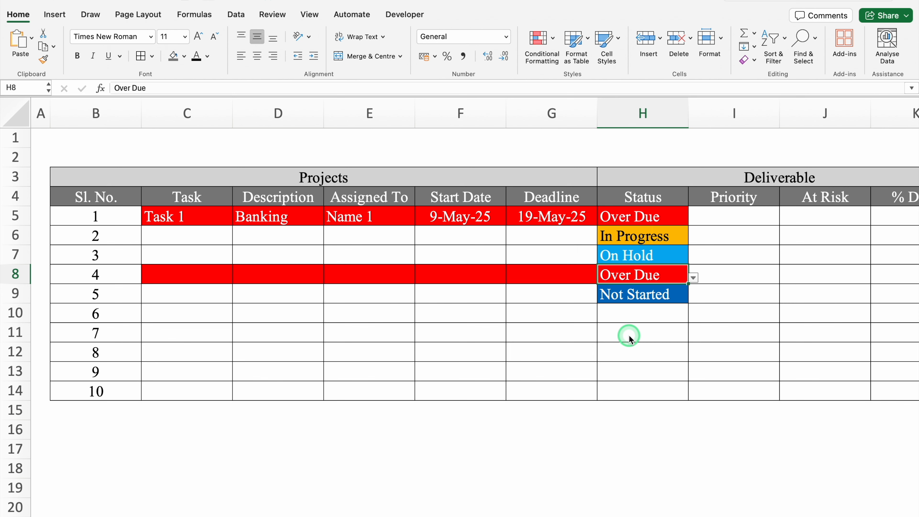
Step: Add list data validation to Priority cells I5:I14 with the source Low,Medium,High
click(731, 217)
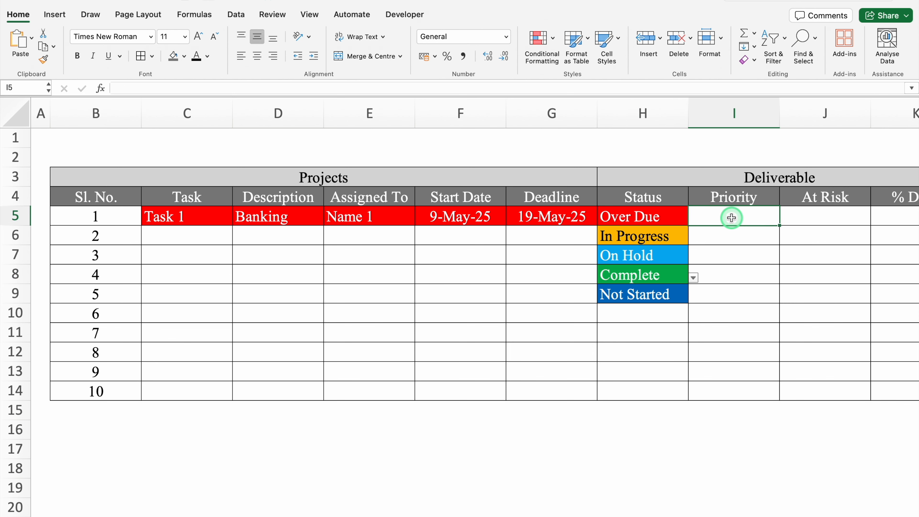
drag(731, 217, 728, 391)
click(235, 15)
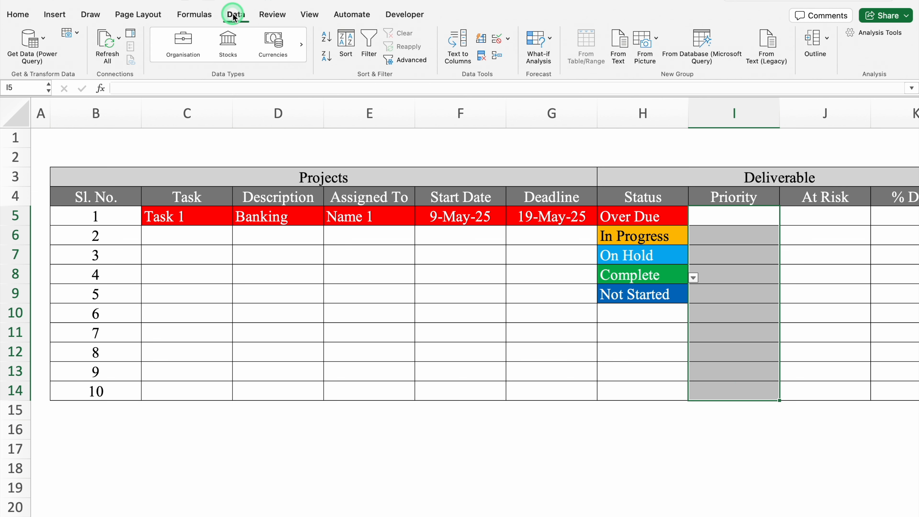
click(508, 40)
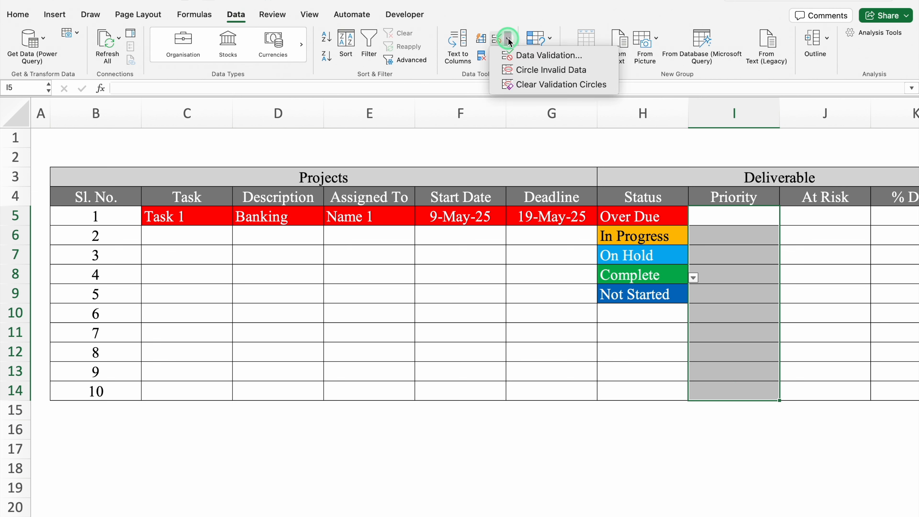
click(542, 58)
click(458, 144)
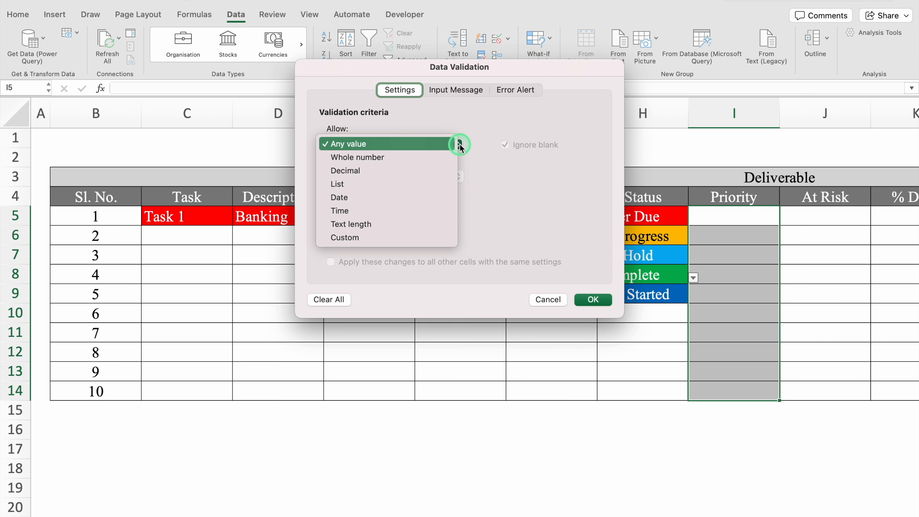
click(393, 185)
click(383, 208)
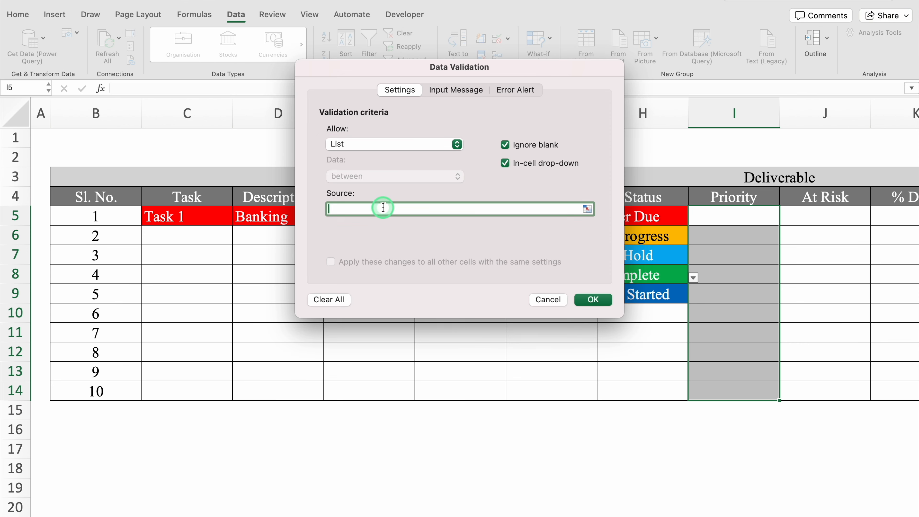
text(Low,Medium,)
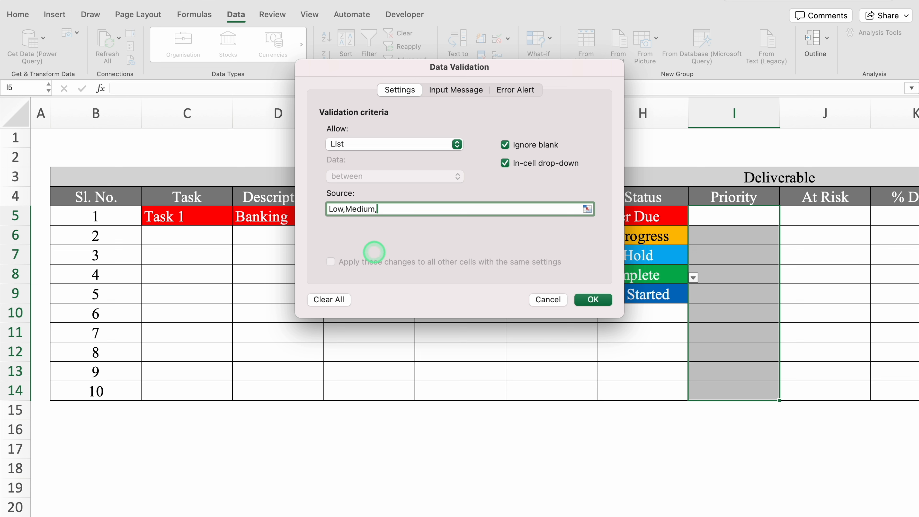
text(High)
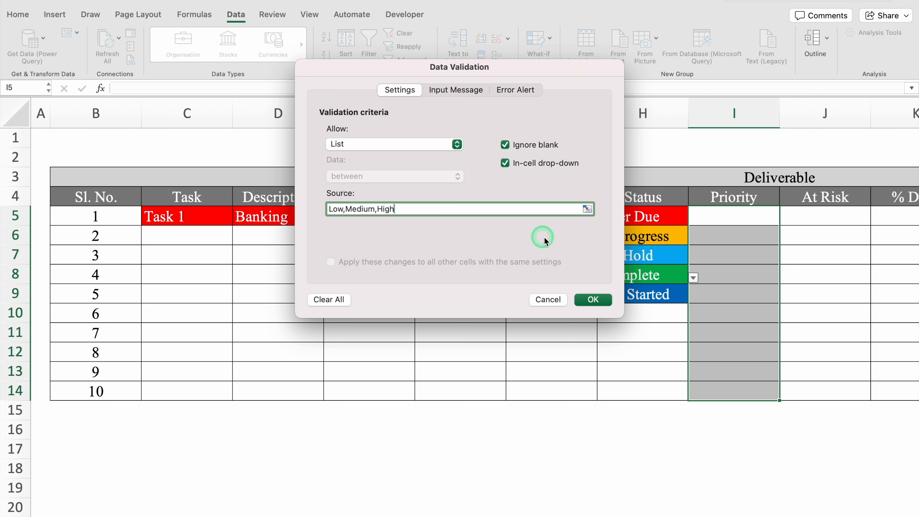
click(591, 298)
Step: Set the Priority of I5 to Low, I6 to Medium and I7 to High using their drop-downs
click(784, 219)
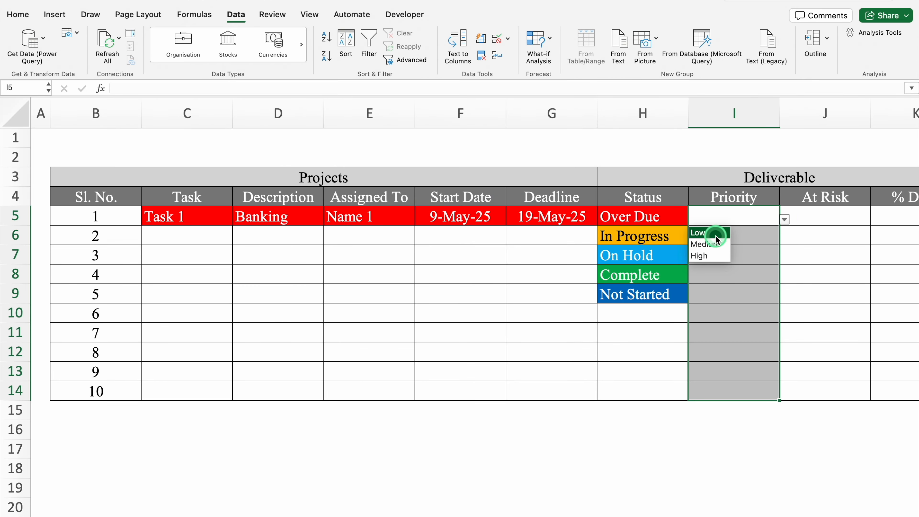
click(733, 235)
click(733, 235)
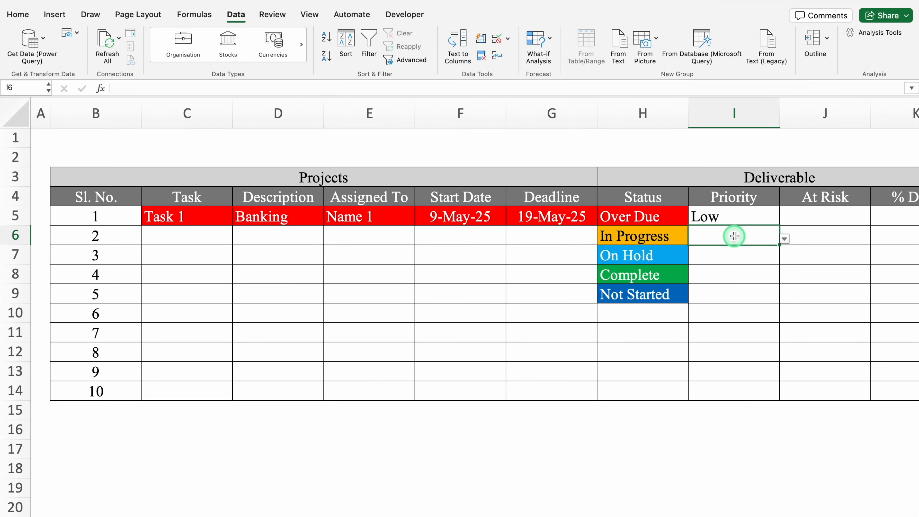
click(783, 239)
click(724, 263)
click(734, 258)
click(783, 258)
click(702, 295)
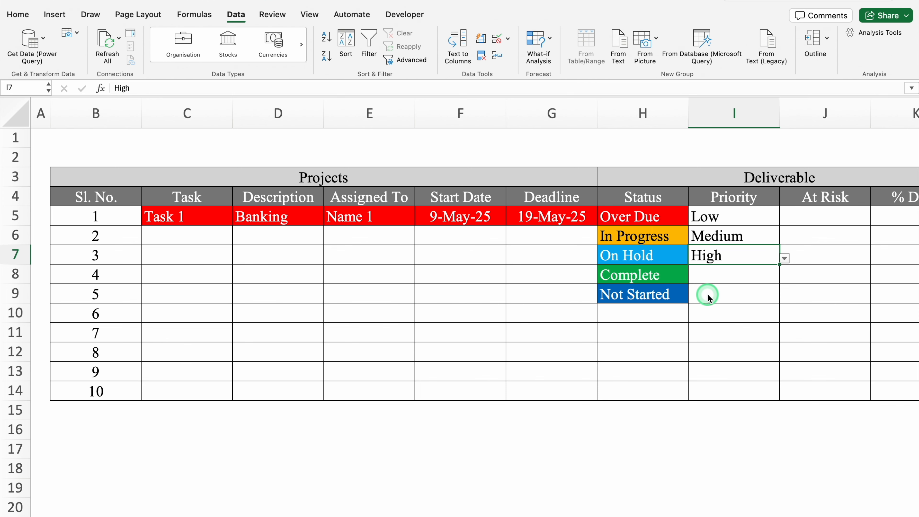
Step: Insert checkboxes in the At Risk cells J5:J14
click(798, 220)
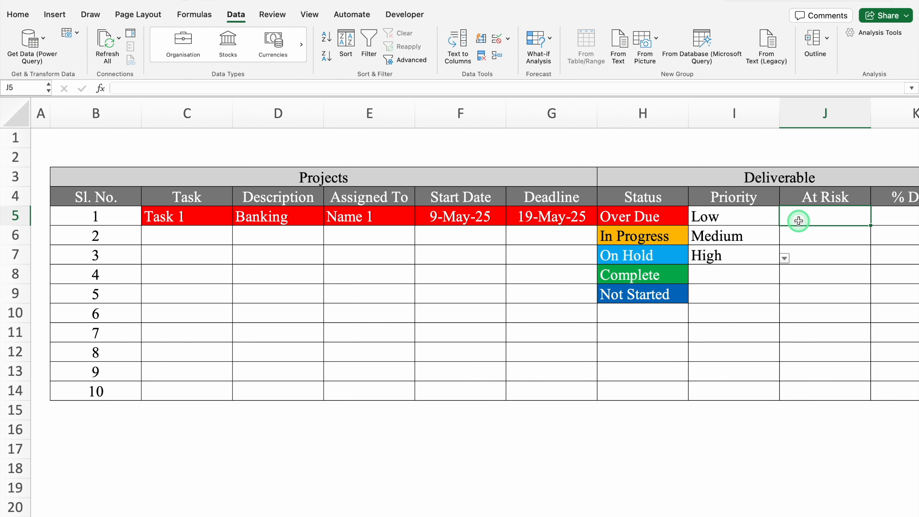
key(Right)
key(Right)
key(Right)
key(Right)
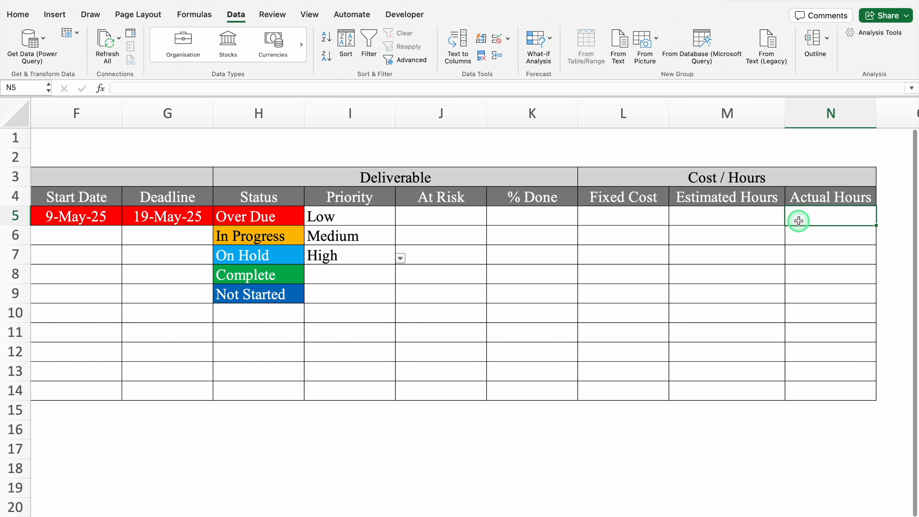
drag(448, 213, 445, 384)
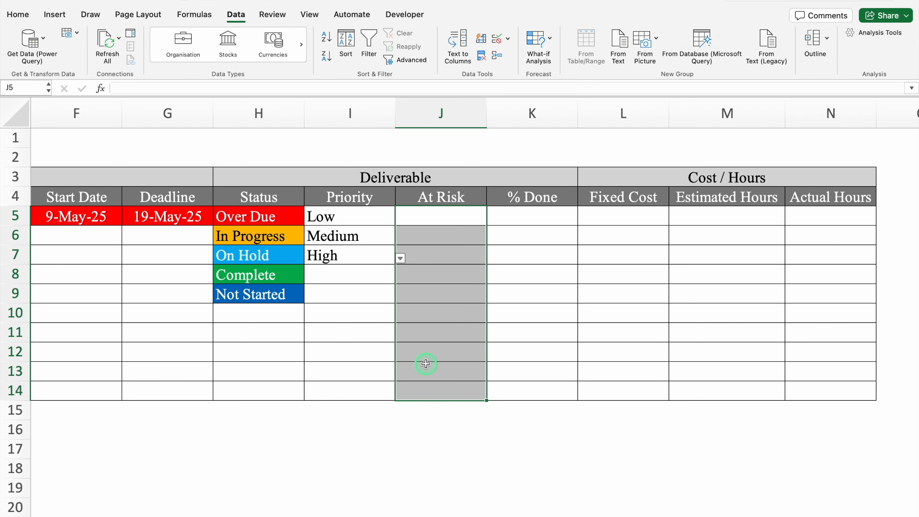
click(58, 15)
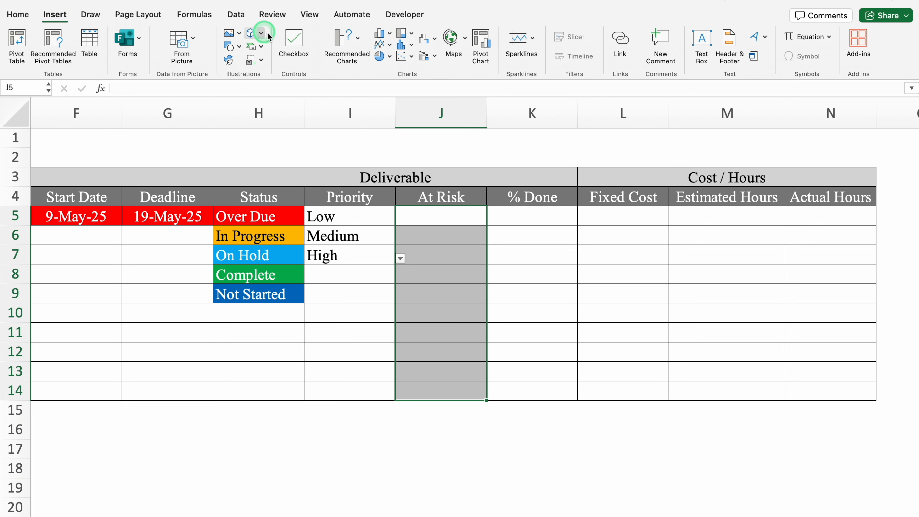
click(291, 41)
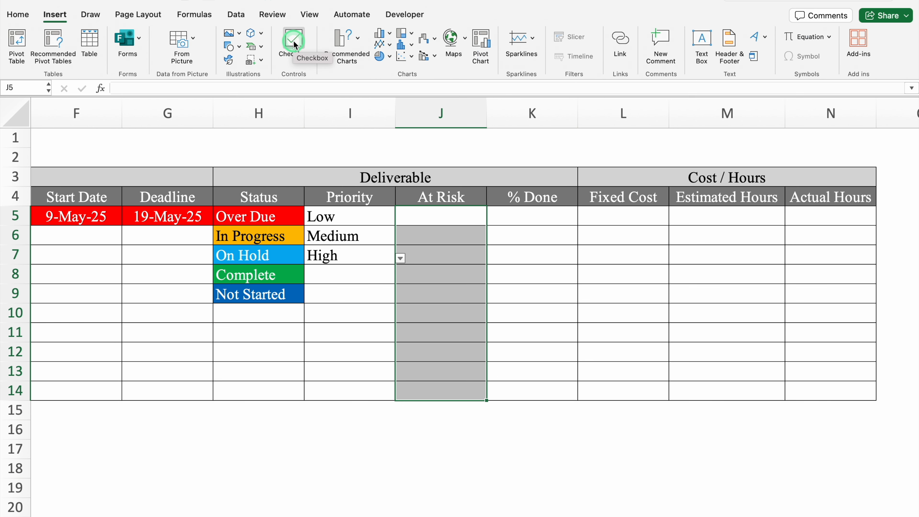
click(294, 41)
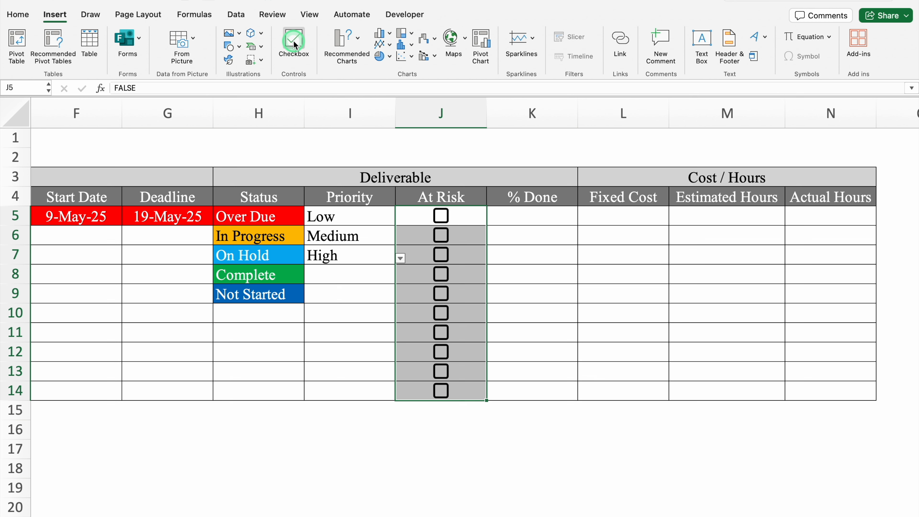
Step: Enter 50 in the first % Done cell, K5
click(522, 214)
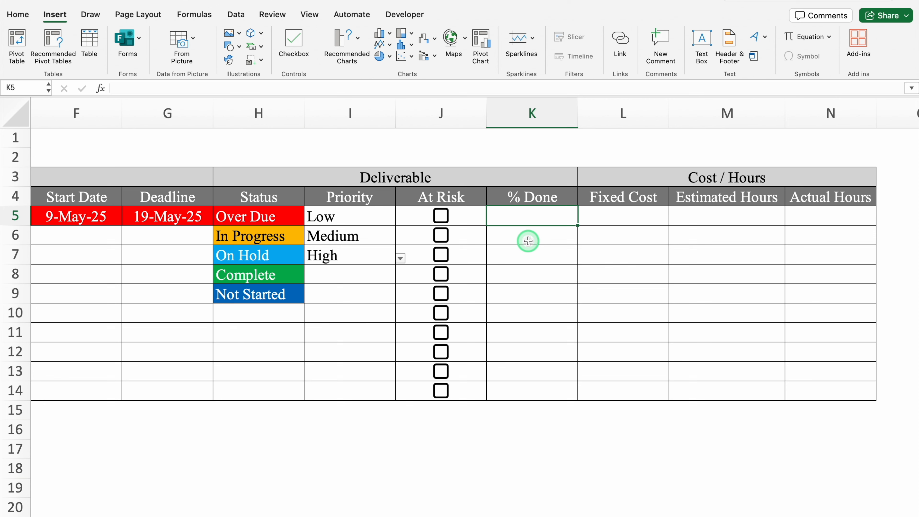
text(50)
key(Return)
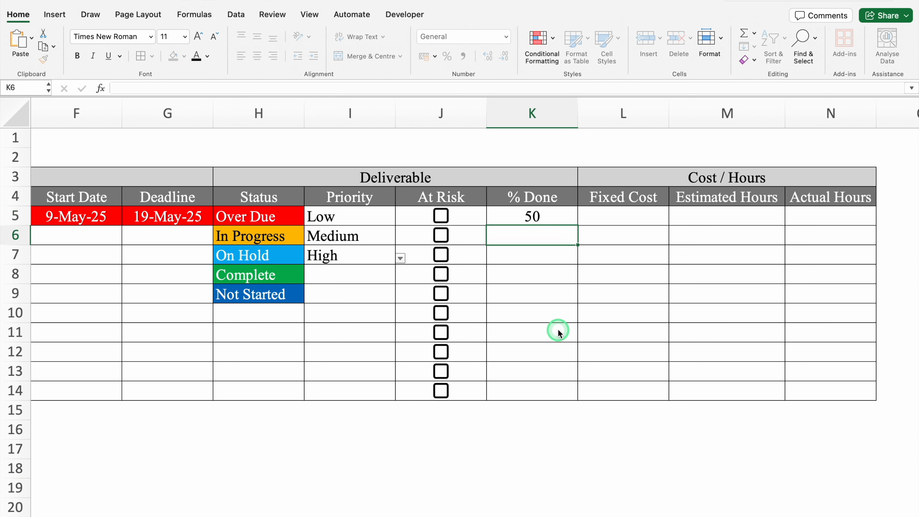
Step: Apply the Percentage number format to the whole % Done column K
click(554, 216)
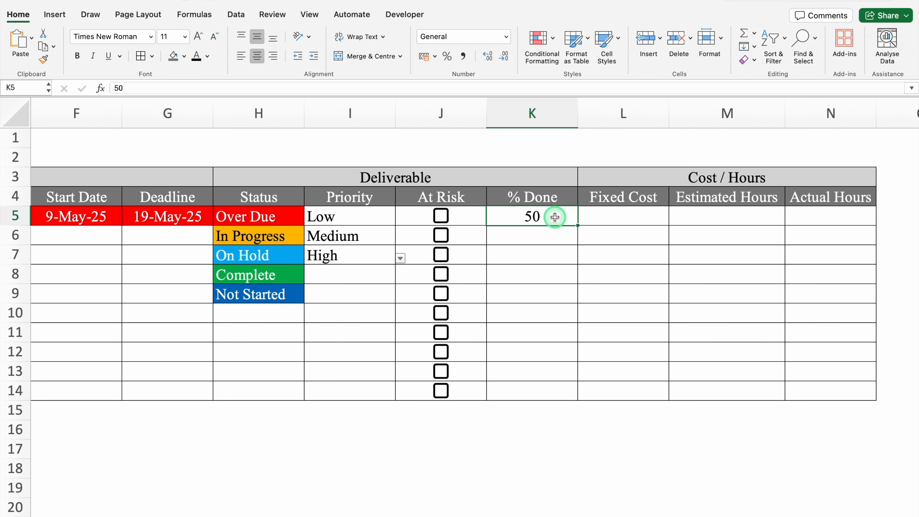
click(533, 113)
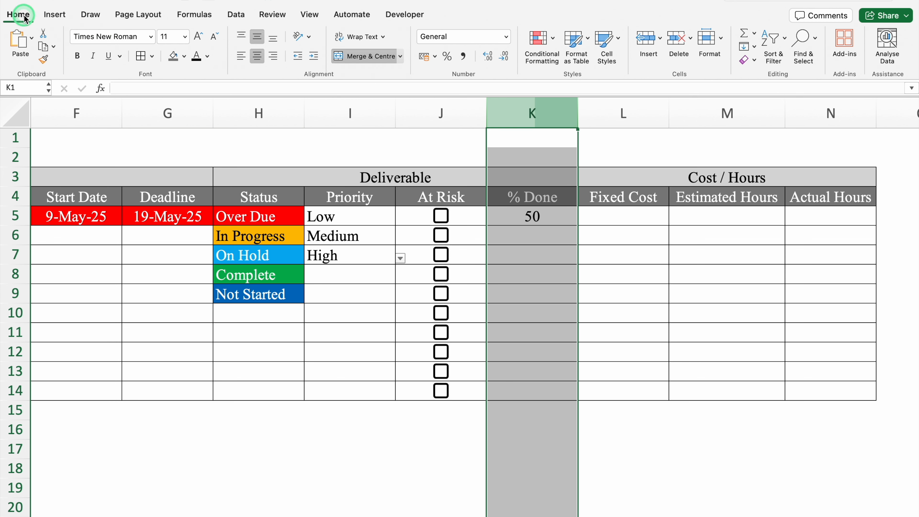
click(443, 62)
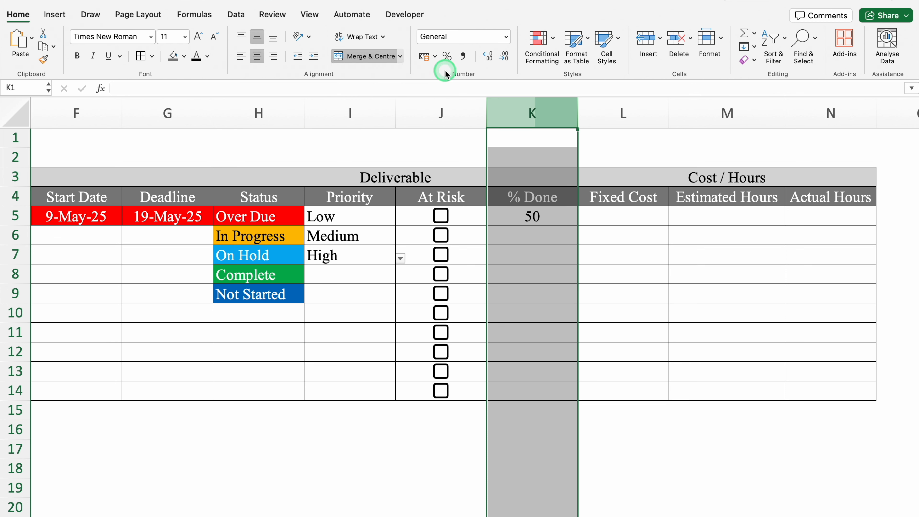
click(448, 58)
Step: Replace the first % Done entry and fill K5:K10 with 50%, 10%, 20%, 80%, 90% and 100%
click(546, 215)
key(Delete)
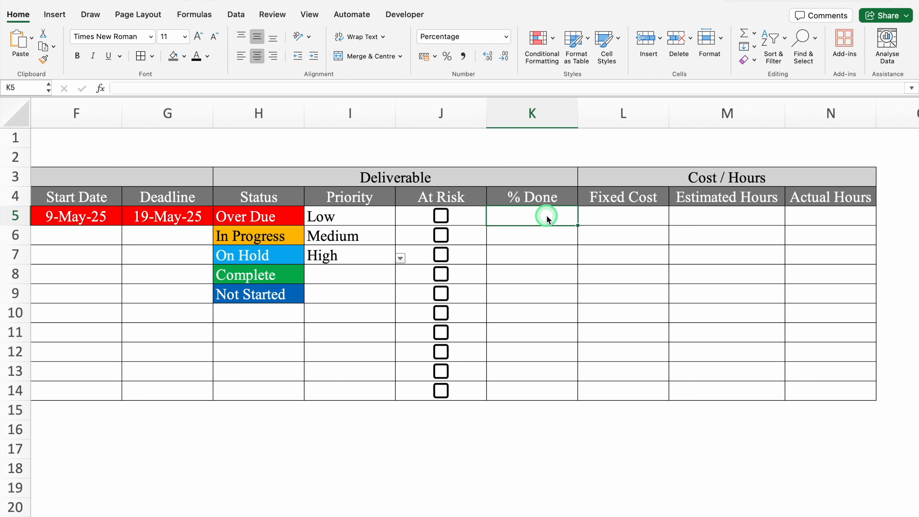
text(50)
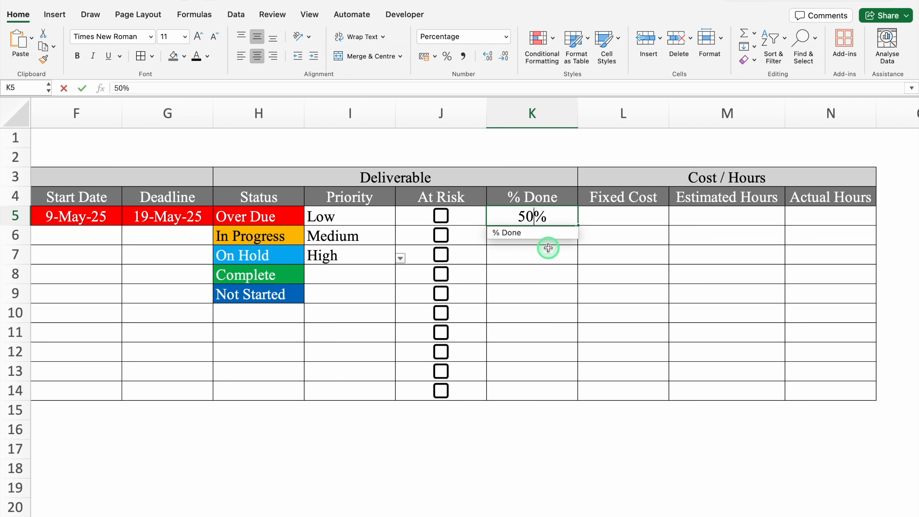
key(Return)
text(20)
key(Return)
text(80)
key(Return)
text(90)
key(Return)
text(100)
key(Return)
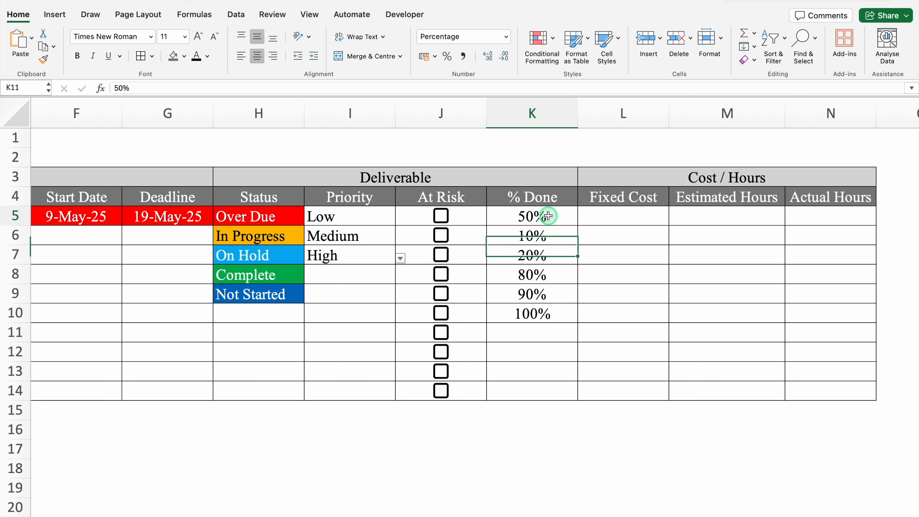
Step: Give the % Done cells K5:K14 a red fill and white font
drag(546, 216, 550, 386)
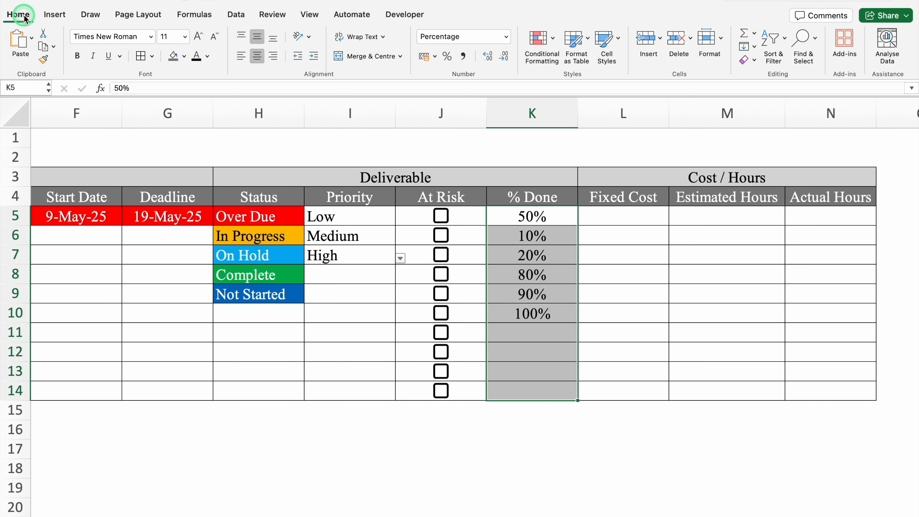
click(184, 56)
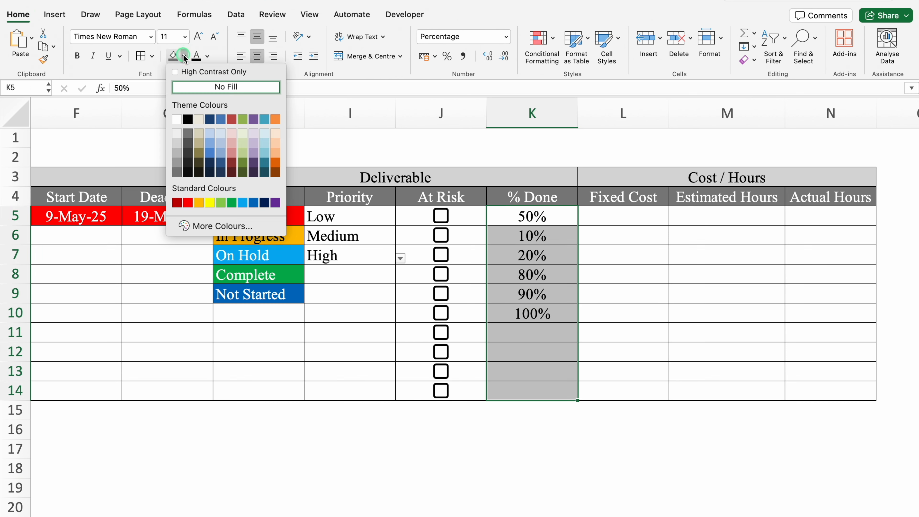
click(188, 203)
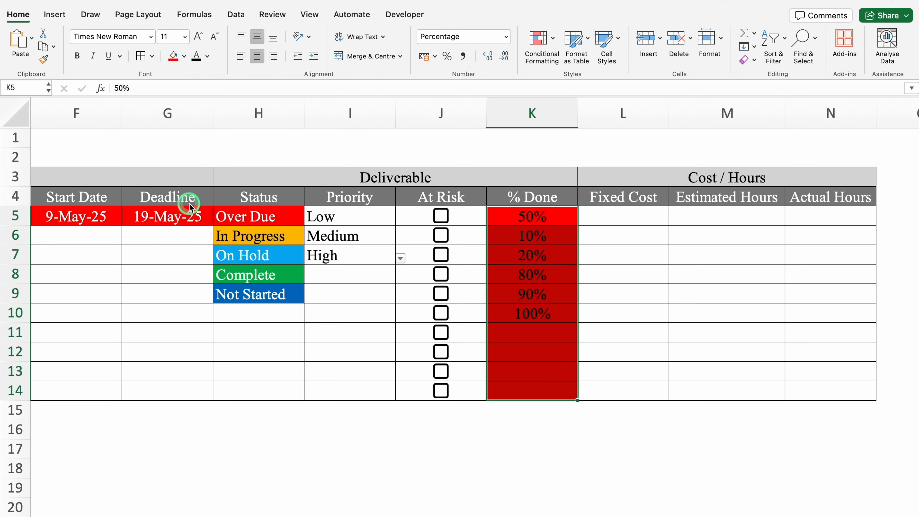
click(207, 56)
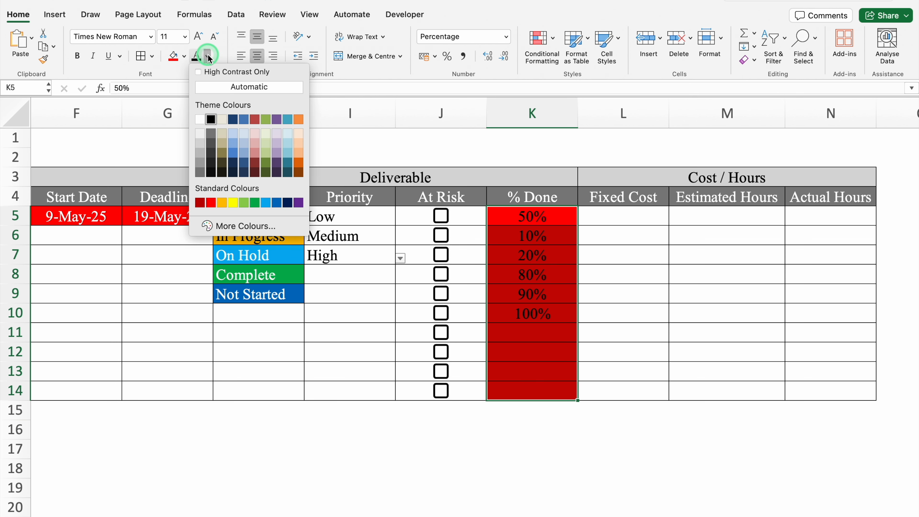
click(201, 119)
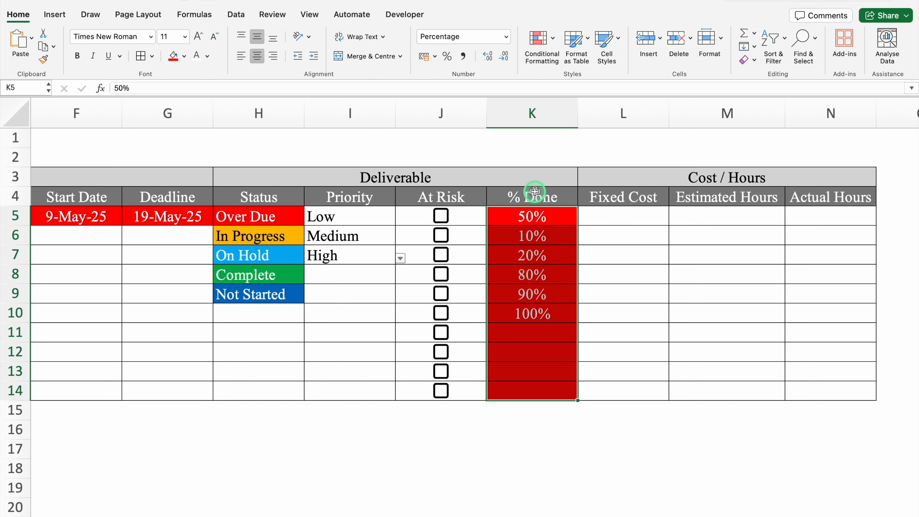
Step: Start an Equal To conditional formatting rule for K5:K14 with "" as the comparison value
click(538, 43)
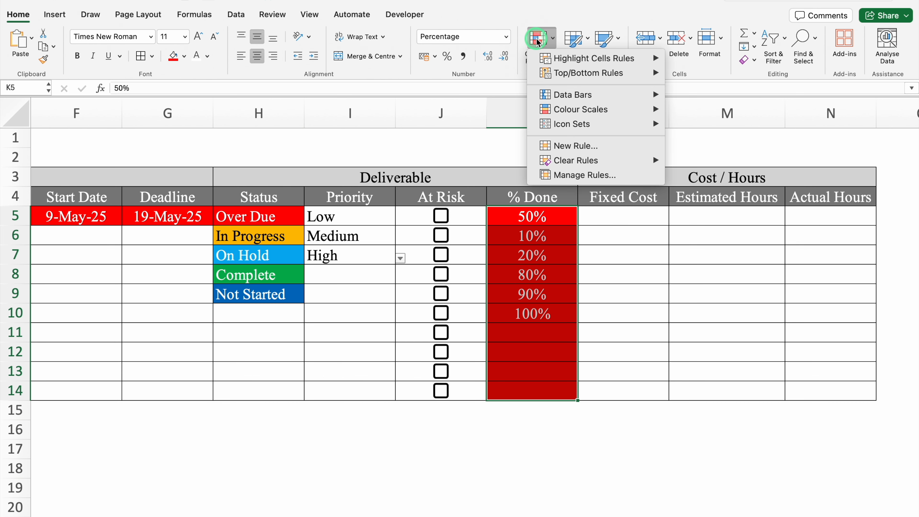
mouse_move(550, 58)
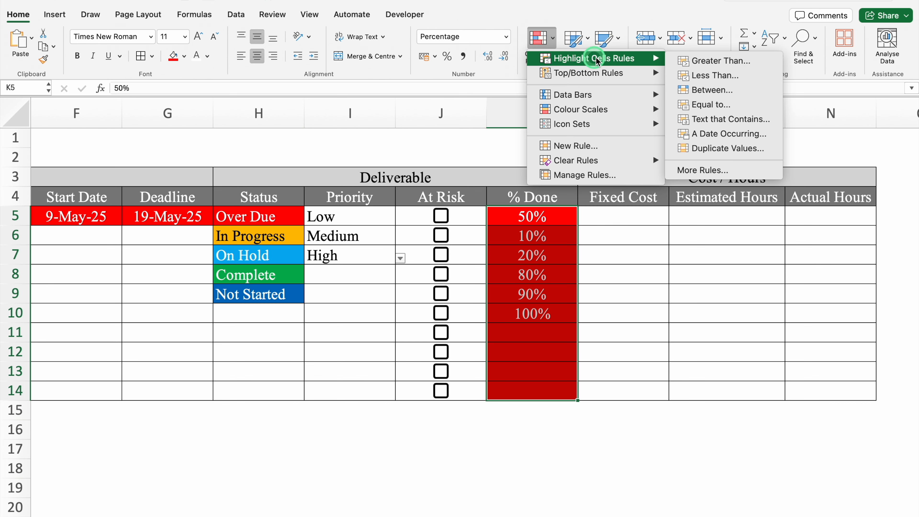
click(617, 60)
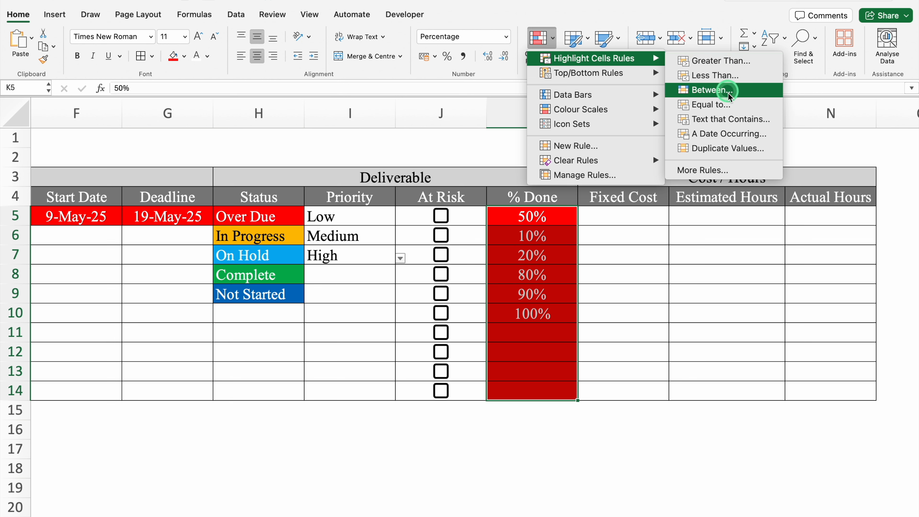
click(731, 106)
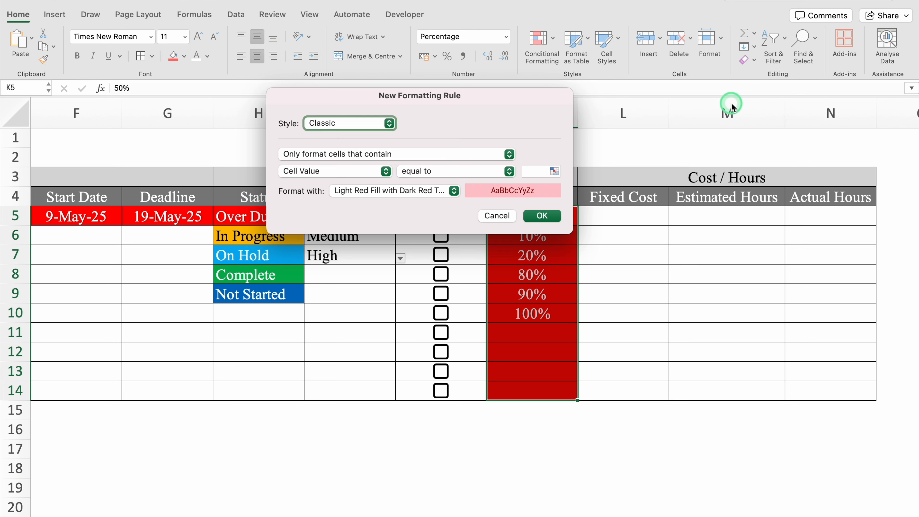
click(540, 170)
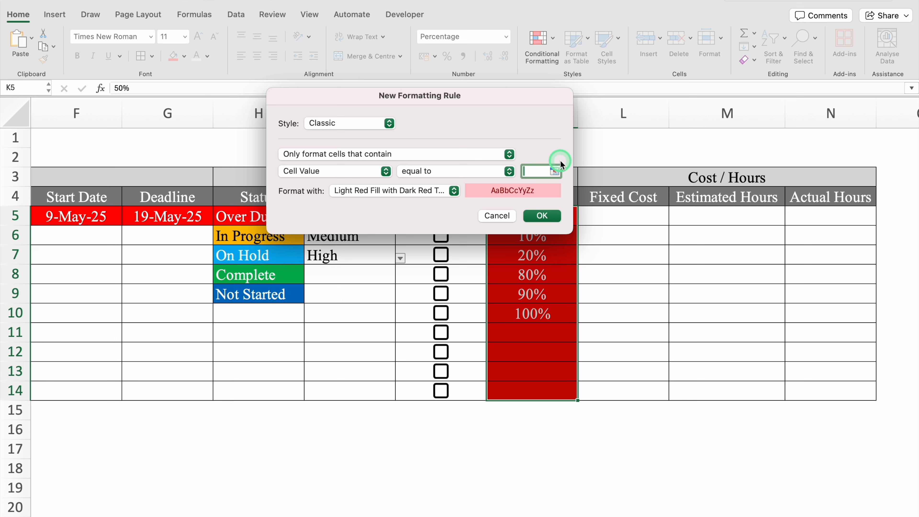
text("")
Step: Give the rule a customised format with white background and white font colour, and apply it
click(454, 191)
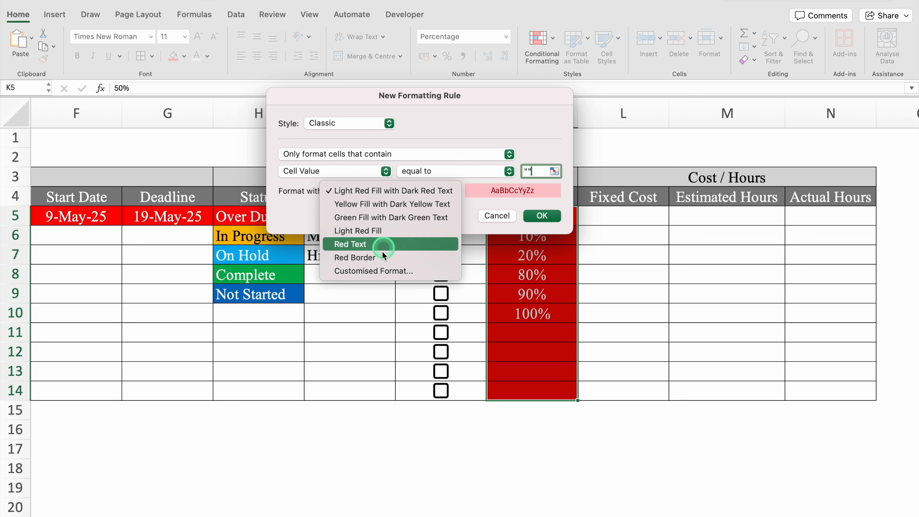
click(379, 270)
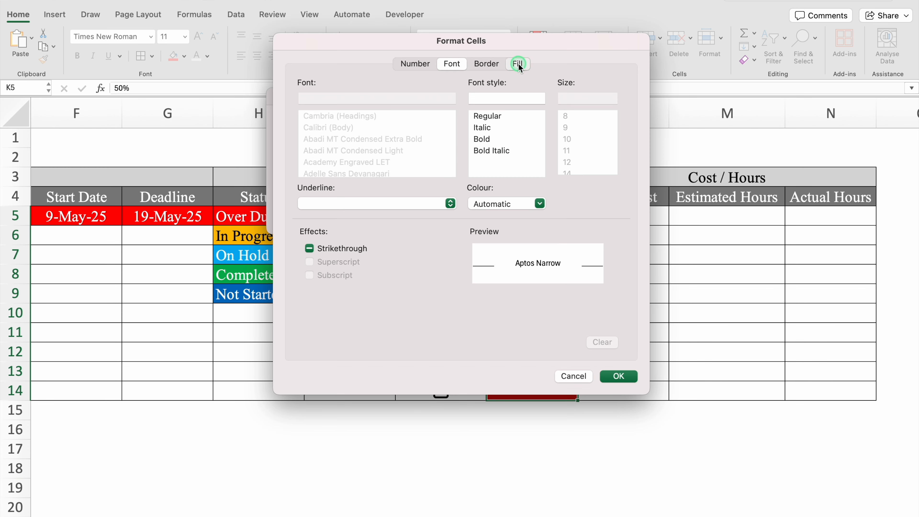
click(518, 64)
click(424, 109)
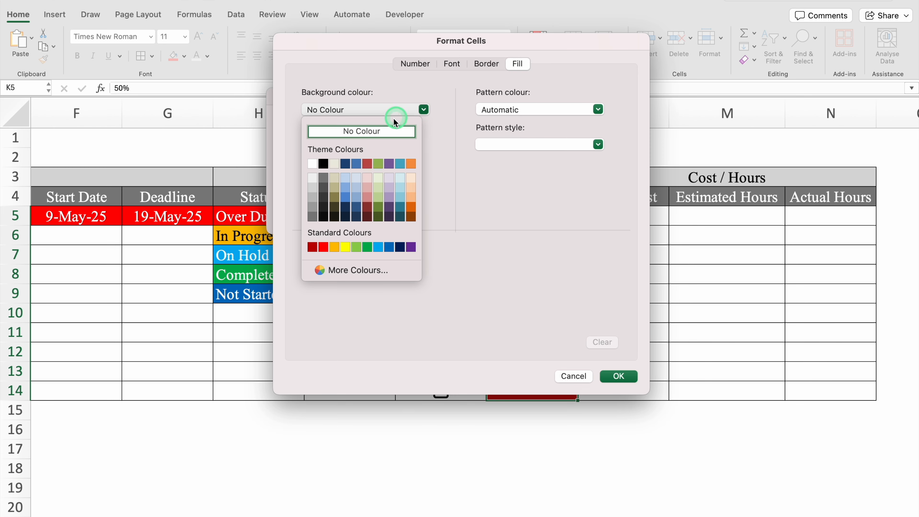
click(315, 163)
click(458, 65)
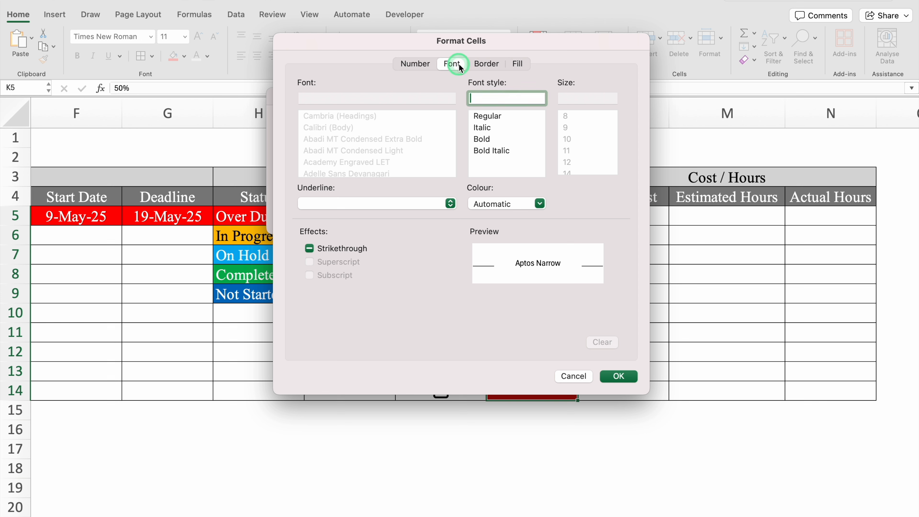
click(539, 204)
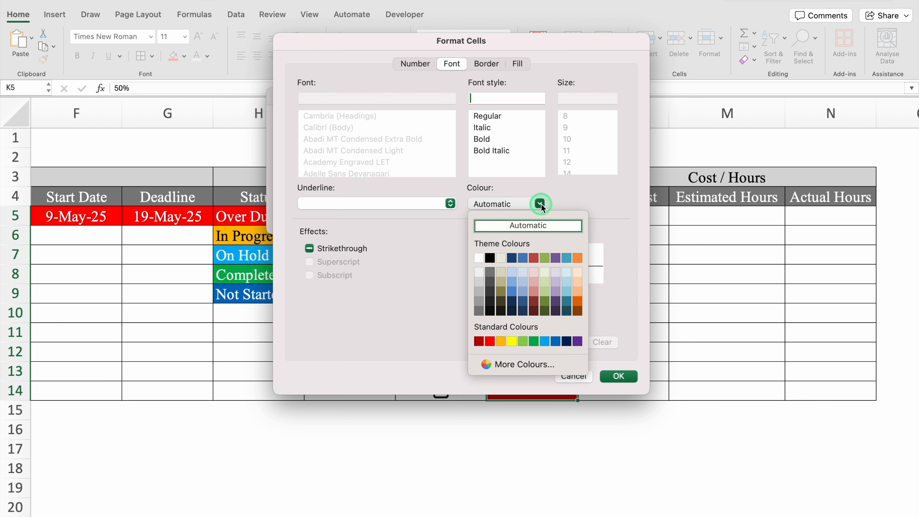
click(479, 258)
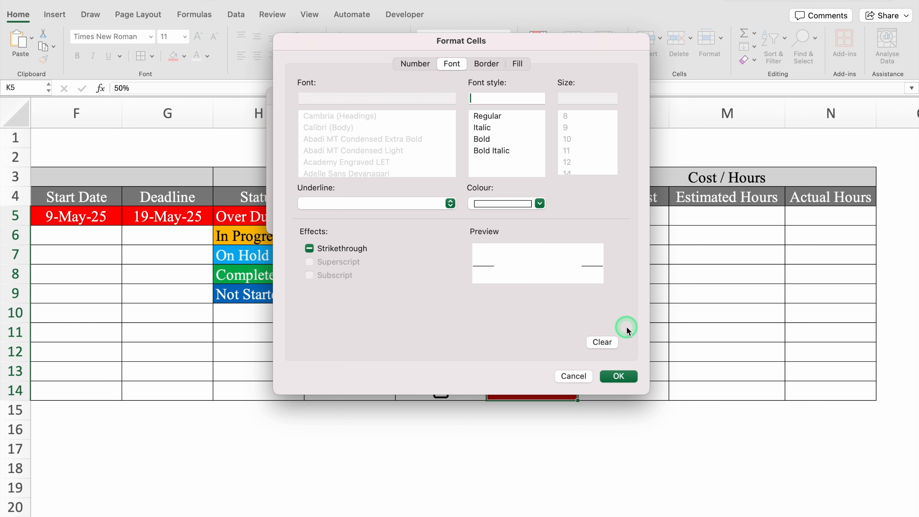
click(619, 376)
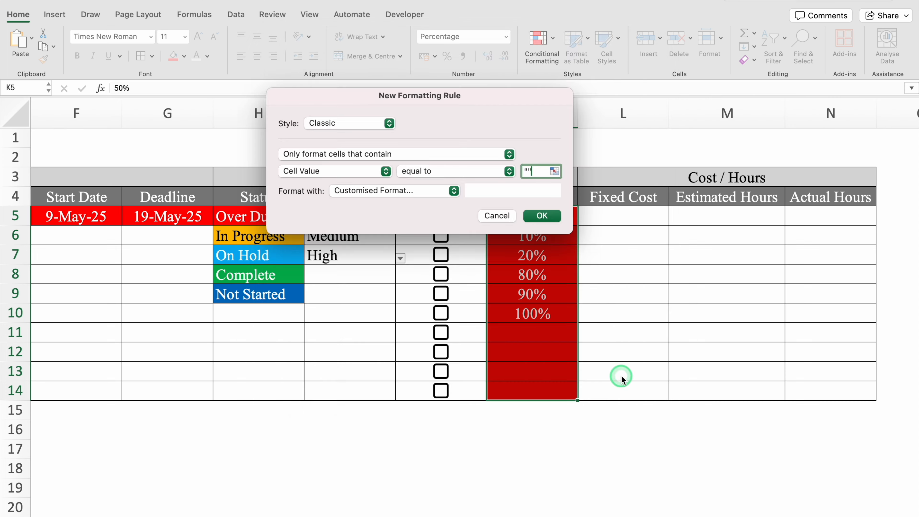
click(539, 215)
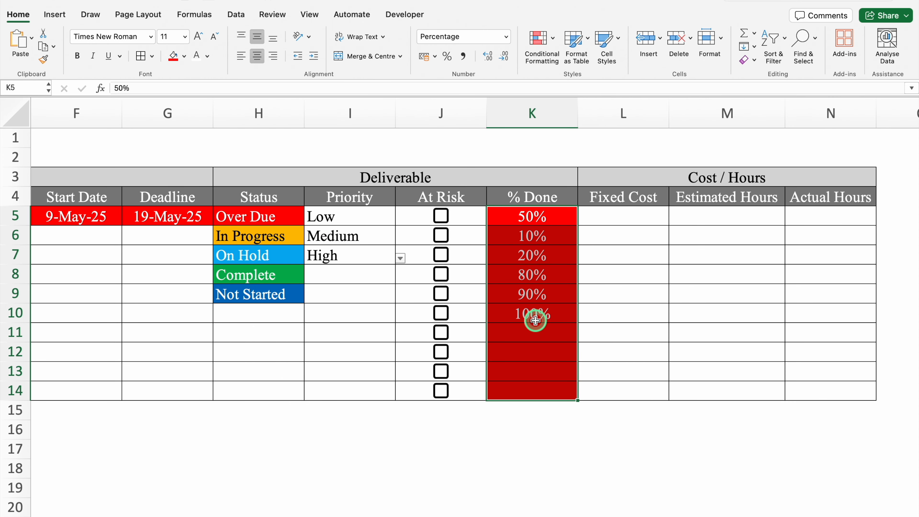
Step: Edit the K5:K14 rule so its comparison value is an empty string ("") and turn on Stop if true
click(536, 39)
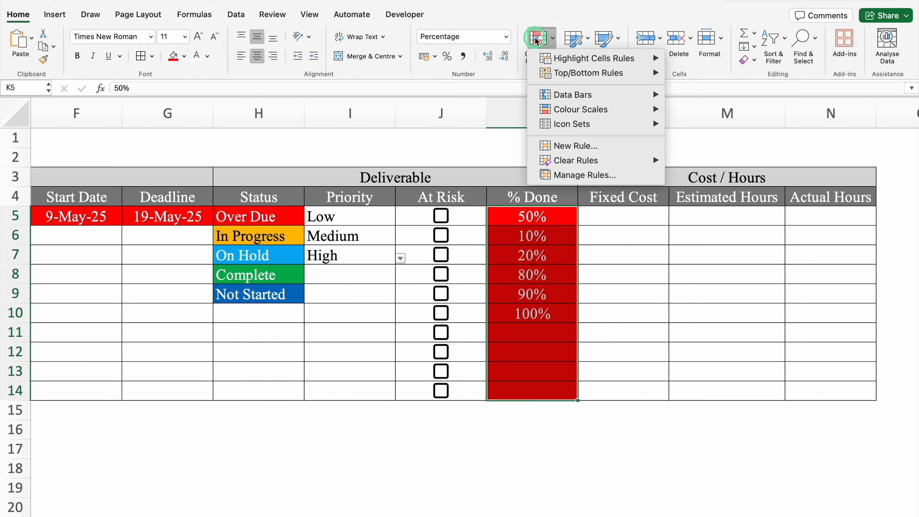
click(539, 175)
click(591, 176)
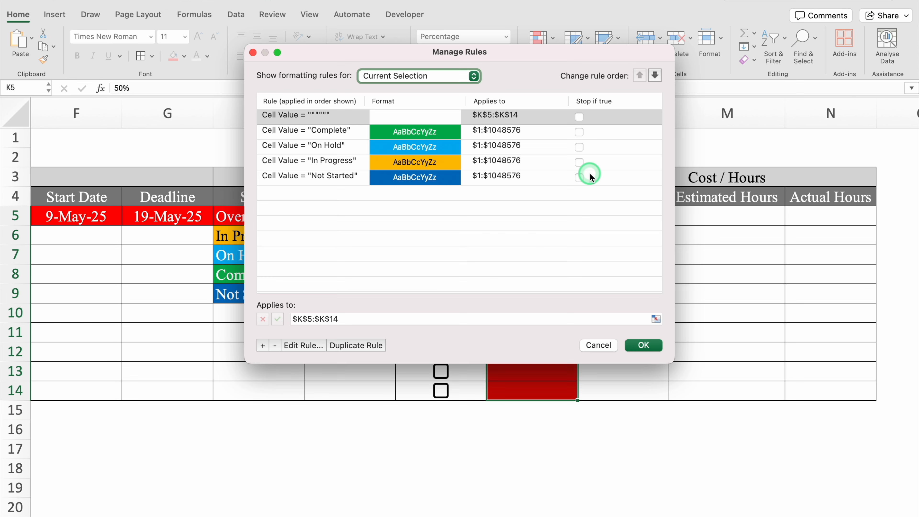
click(352, 132)
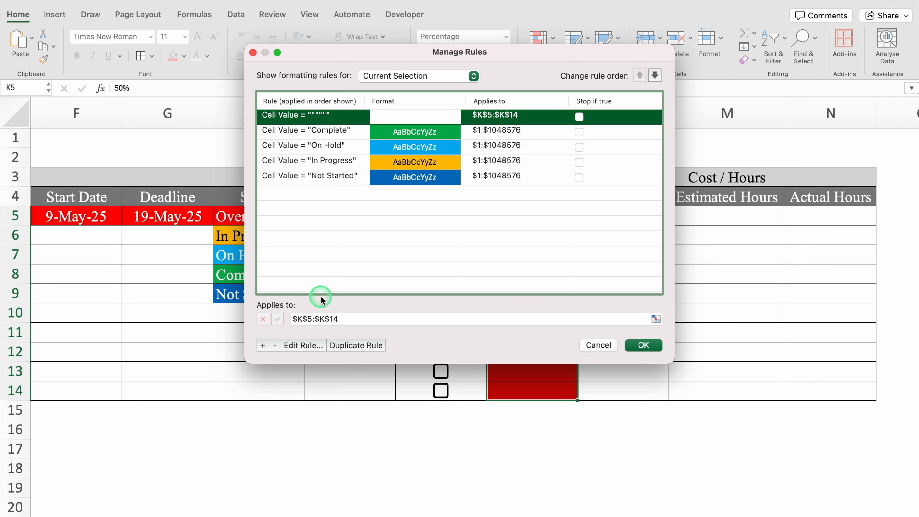
click(302, 345)
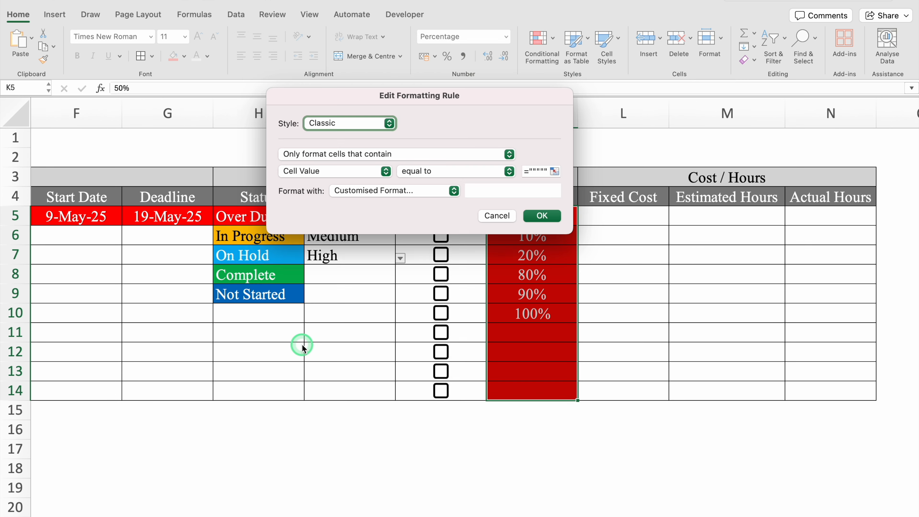
click(549, 172)
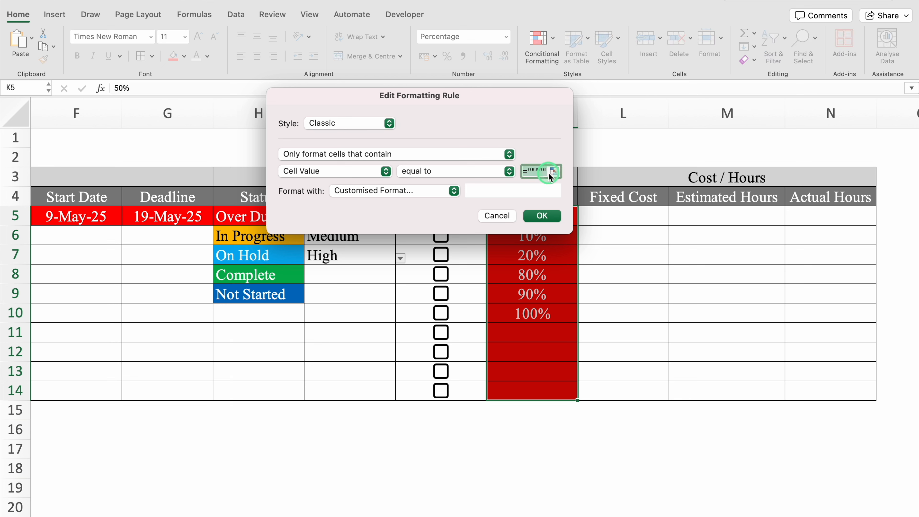
click(547, 171)
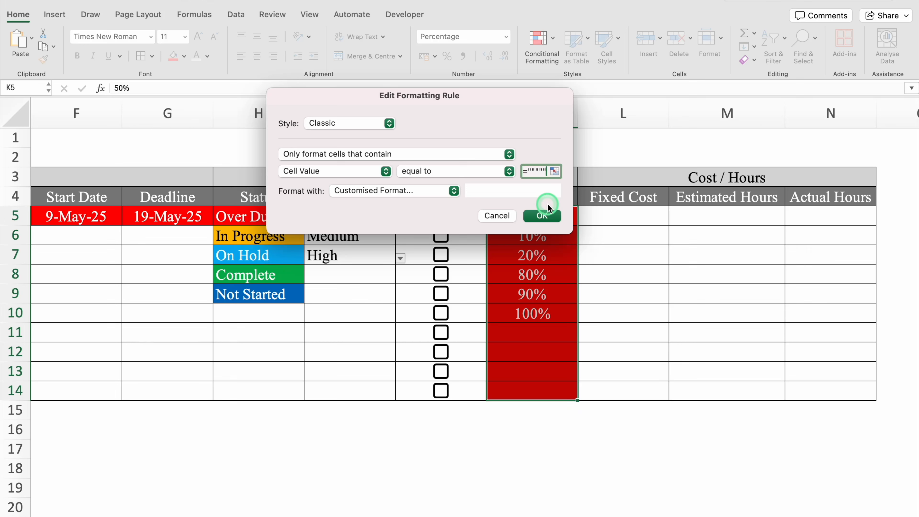
key(BackSpace)
key(BackSpace)
key(BackSpace)
click(544, 215)
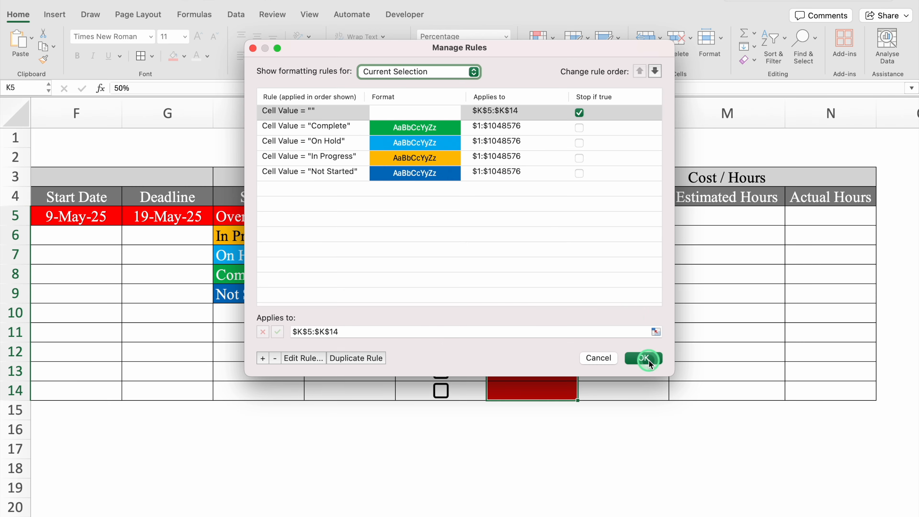
click(644, 358)
Step: Clear the % Done value in K7 to test the blank-cell formatting
click(546, 217)
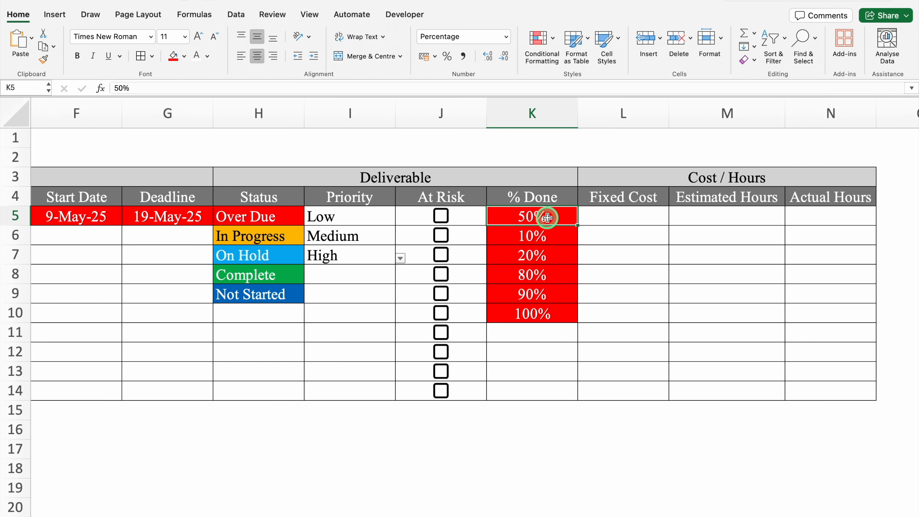
click(556, 254)
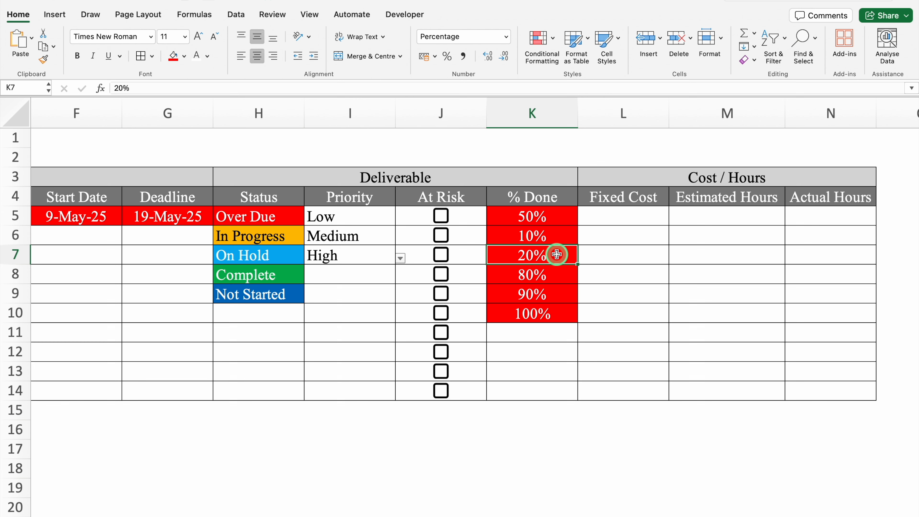
key(Delete)
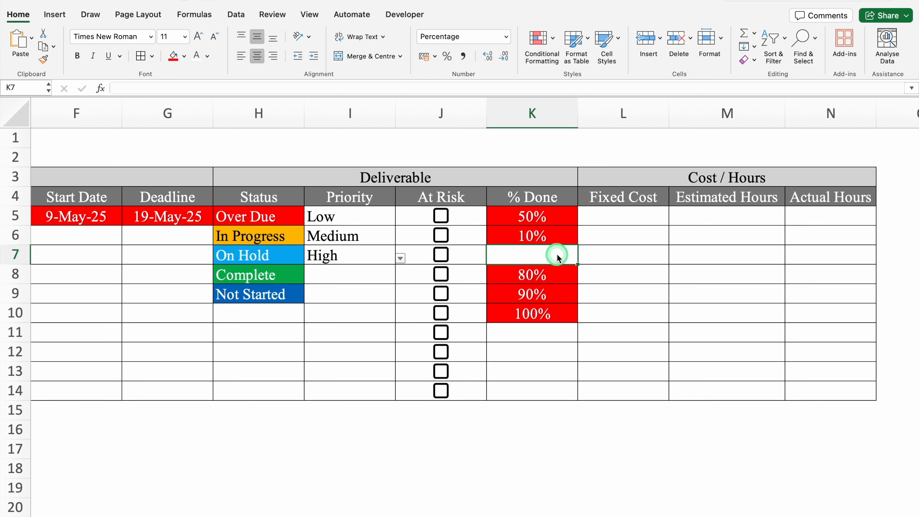
click(624, 258)
Step: Apply solid-fill green data bars to the % Done cells K5:K14
click(557, 217)
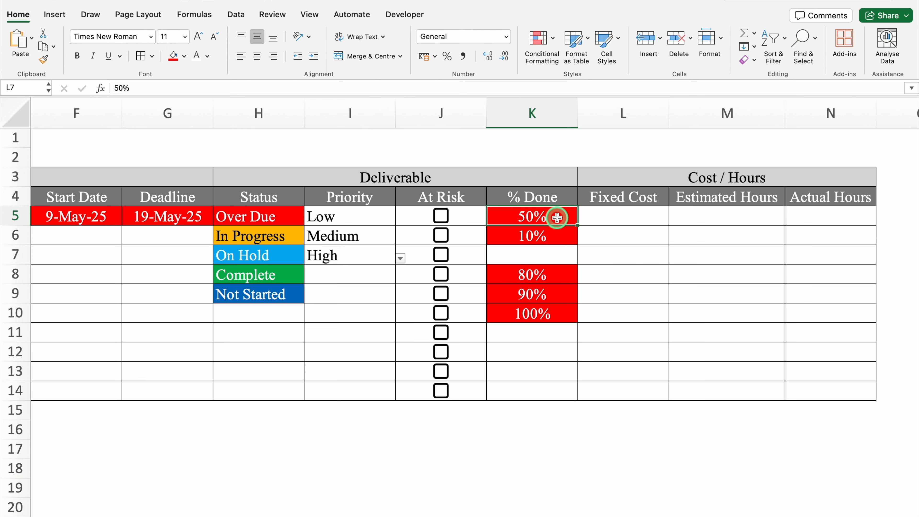
drag(557, 217, 549, 387)
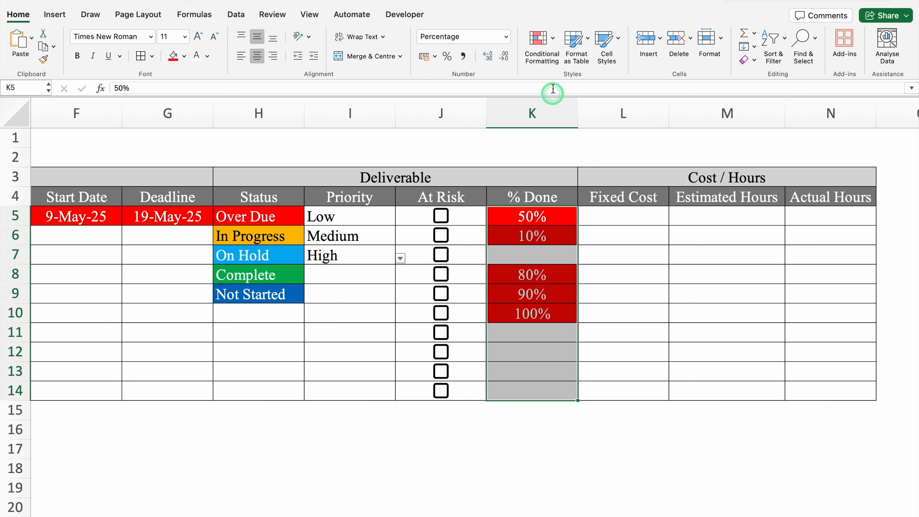
click(553, 39)
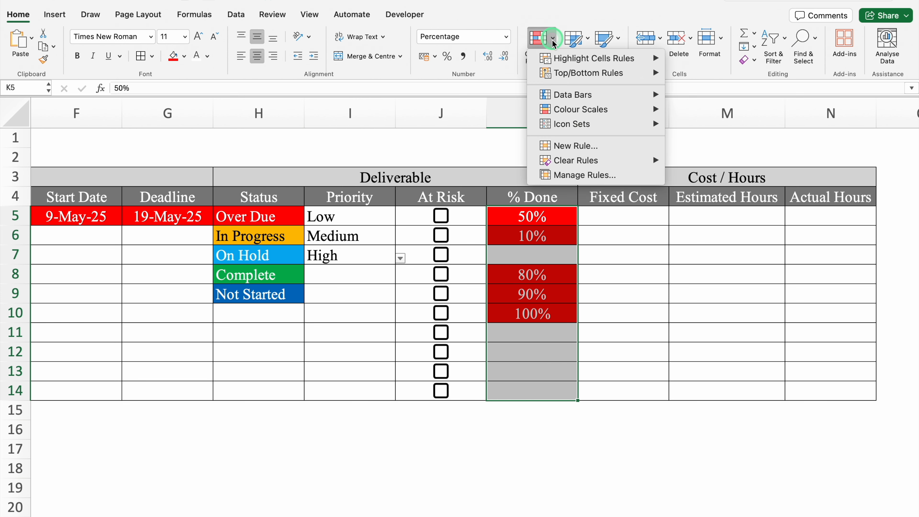
mouse_move(559, 94)
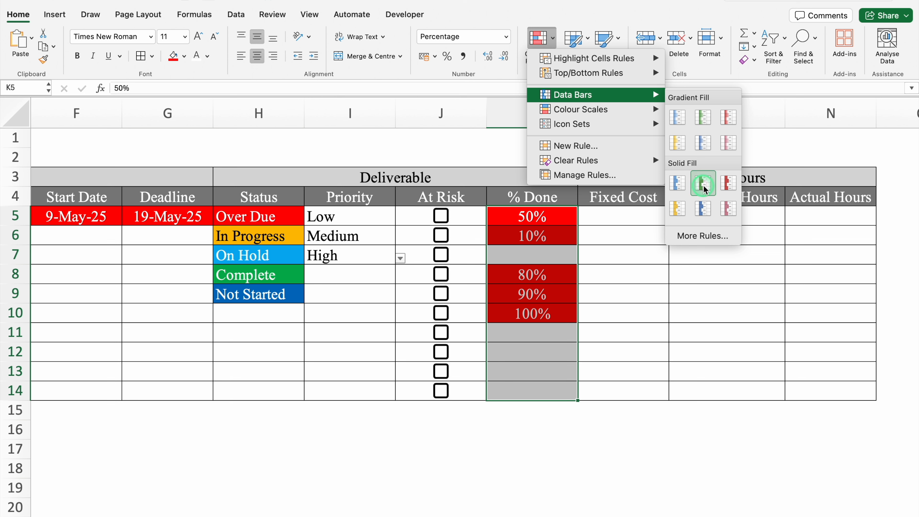
click(704, 144)
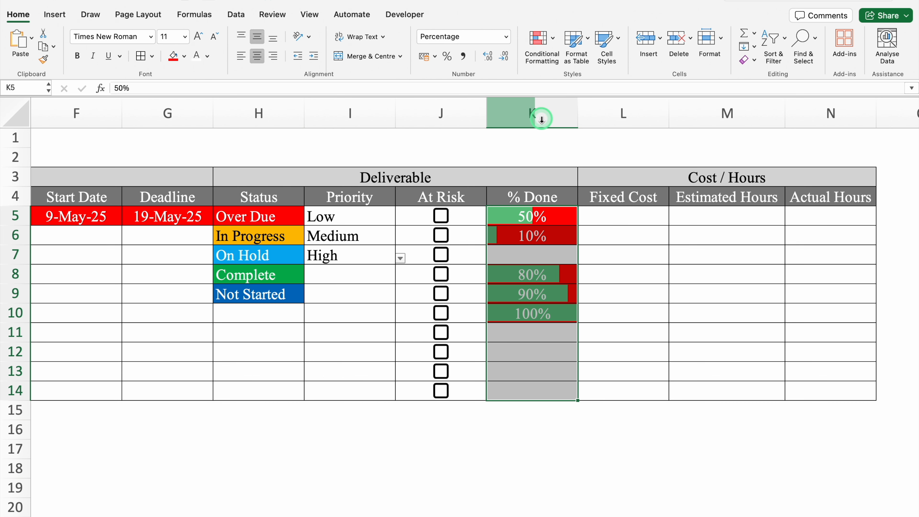
Step: Edit the K5:K14 data bar rule and change its positive-value fill to a darker green
click(539, 40)
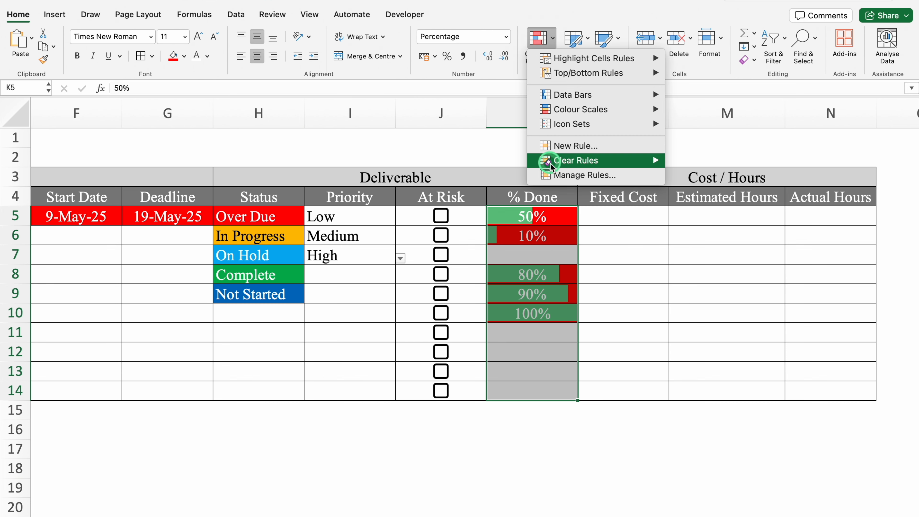
click(545, 175)
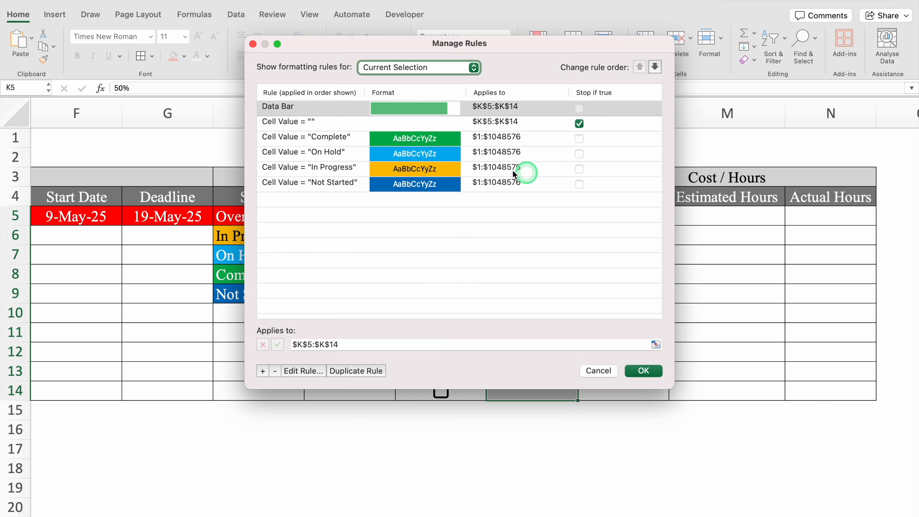
click(312, 107)
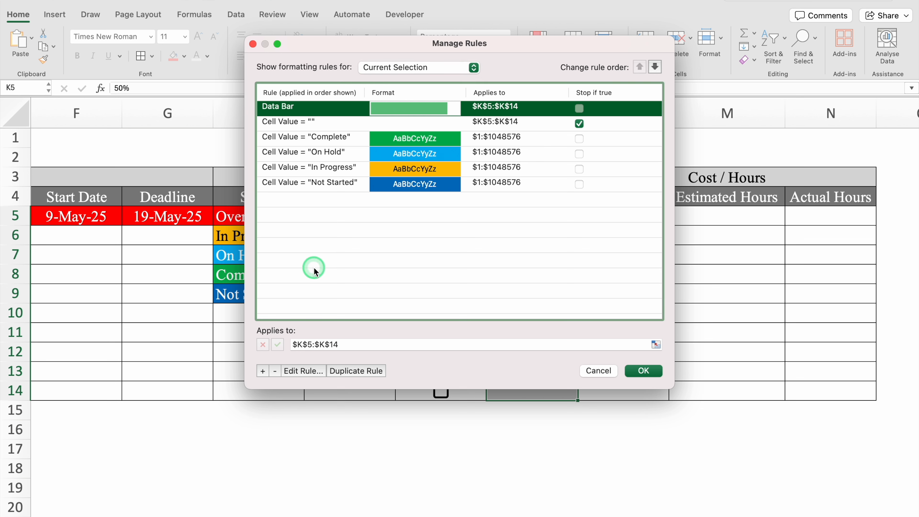
click(298, 371)
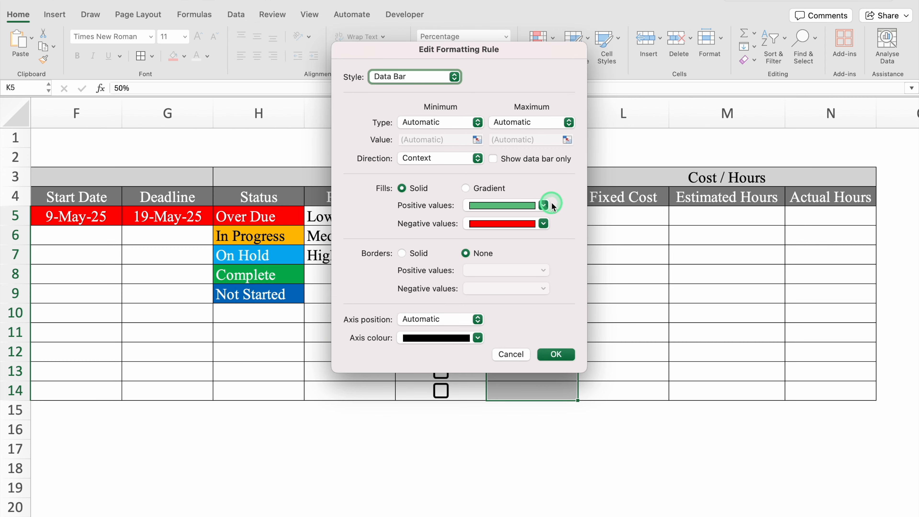
click(543, 205)
click(529, 321)
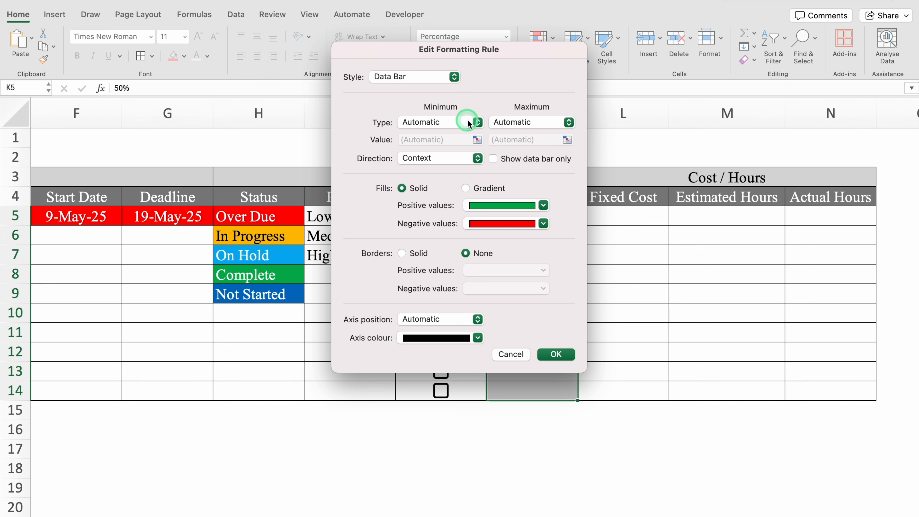
Step: Set the data bar's minimum to Number 0 and maximum to Number 1, and apply the rule changes
click(478, 122)
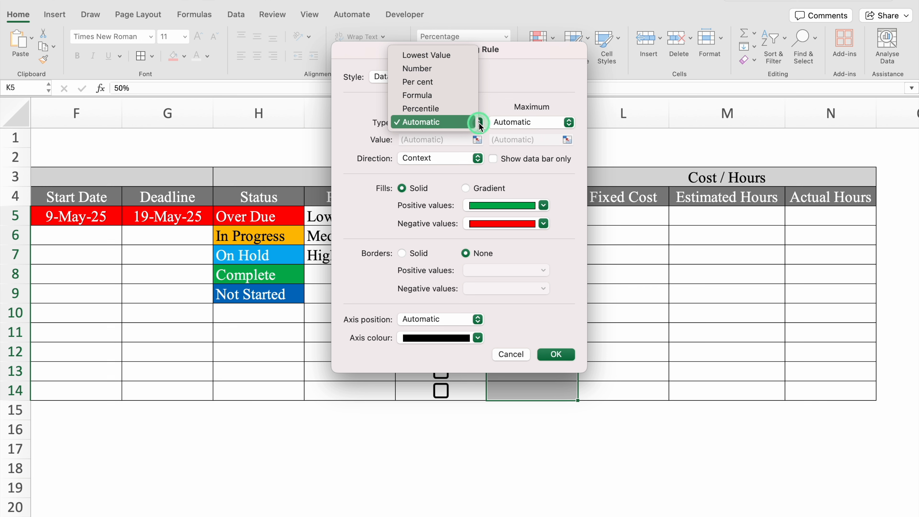
click(427, 68)
click(428, 141)
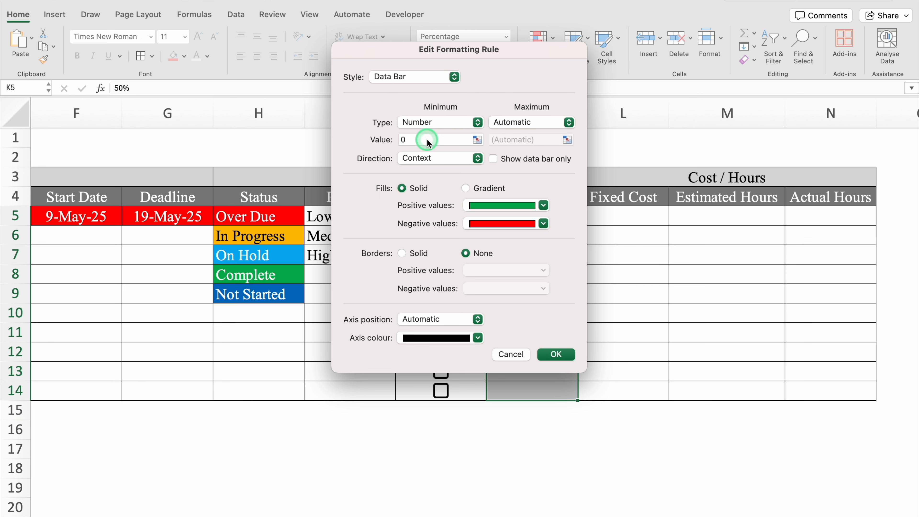
click(543, 122)
click(509, 68)
click(520, 138)
key(BackSpace)
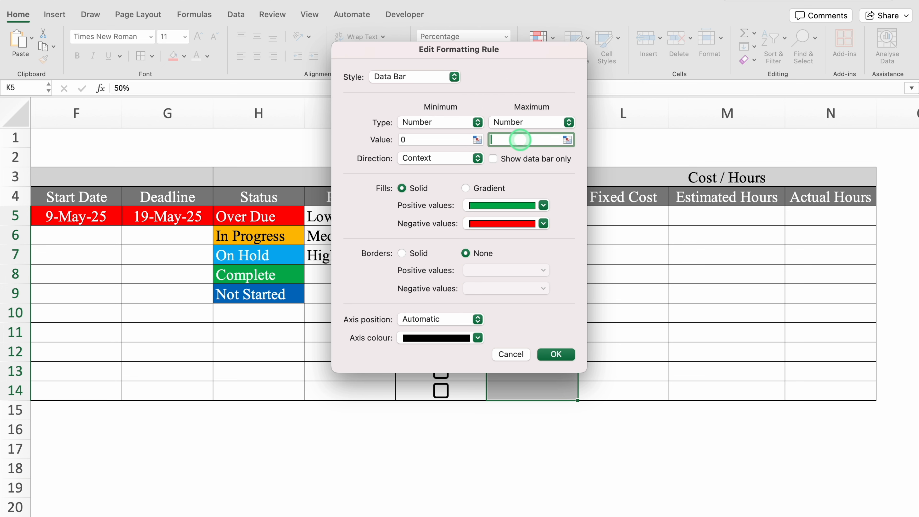
text(1)
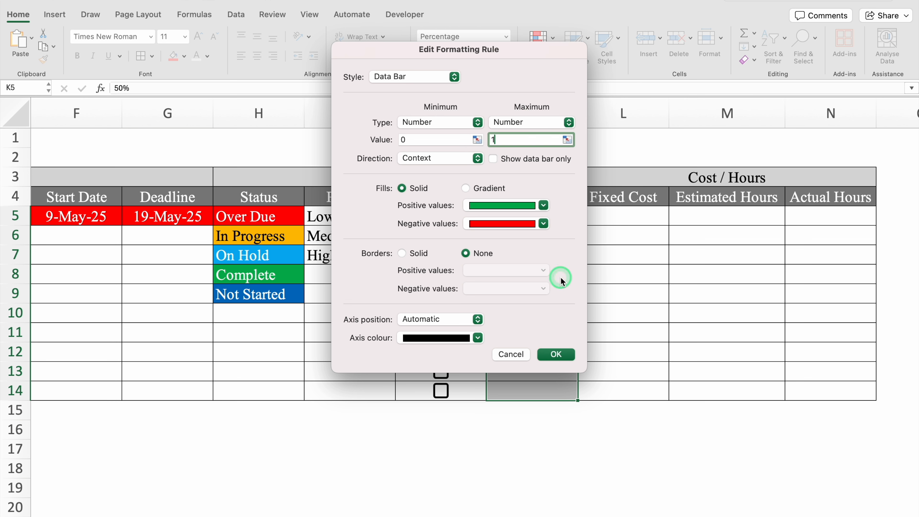
click(557, 355)
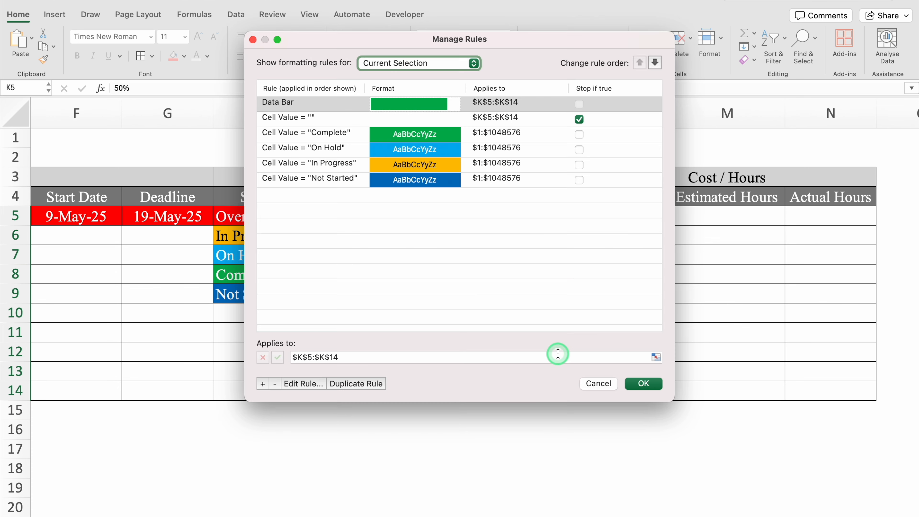
click(649, 385)
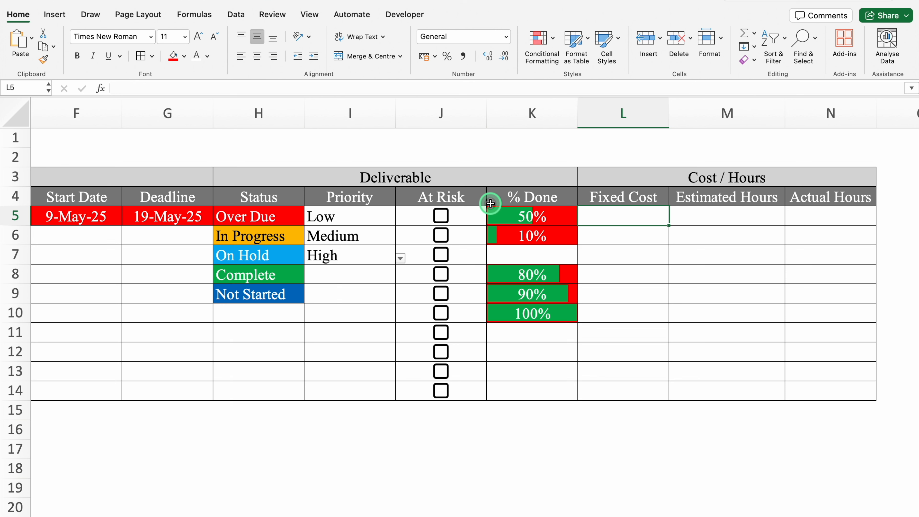
Step: Tick and untick the At Risk checkbox in J5 to check its underlying cell value
click(442, 216)
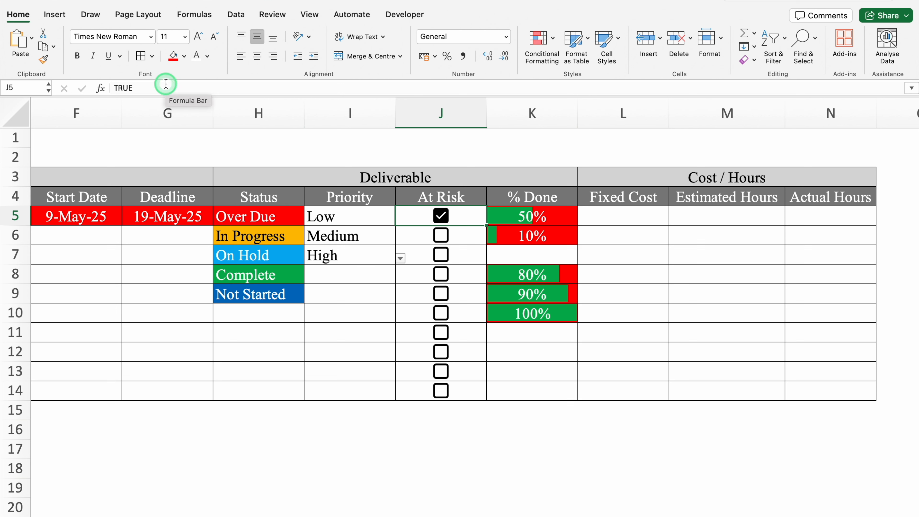
click(443, 218)
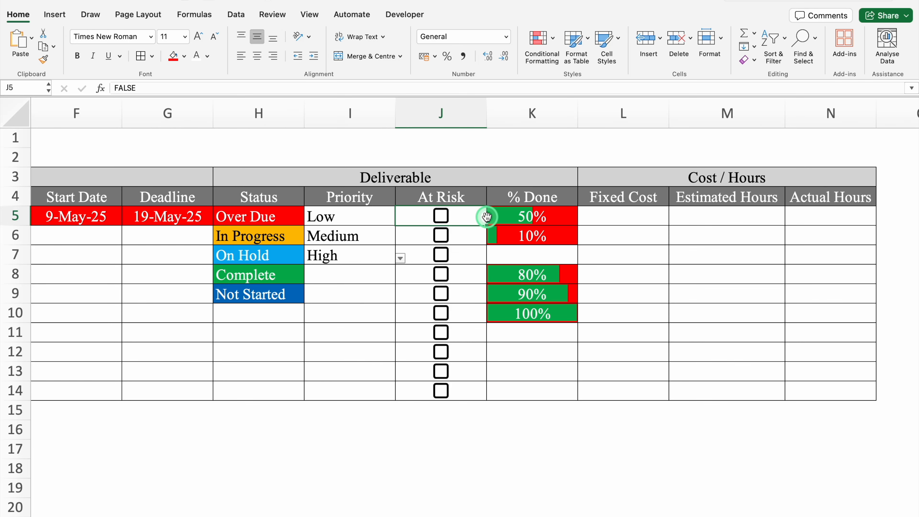
Step: Start a Classic conditional formatting rule for C5:N14 that uses a formula to determine which cells to format
scroll(486, 216, left, 10)
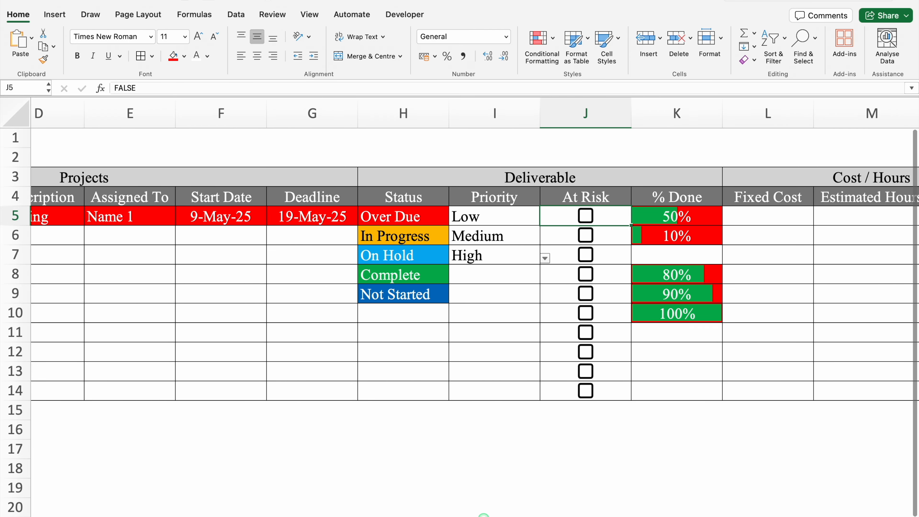
click(202, 216)
drag(202, 218, 770, 382)
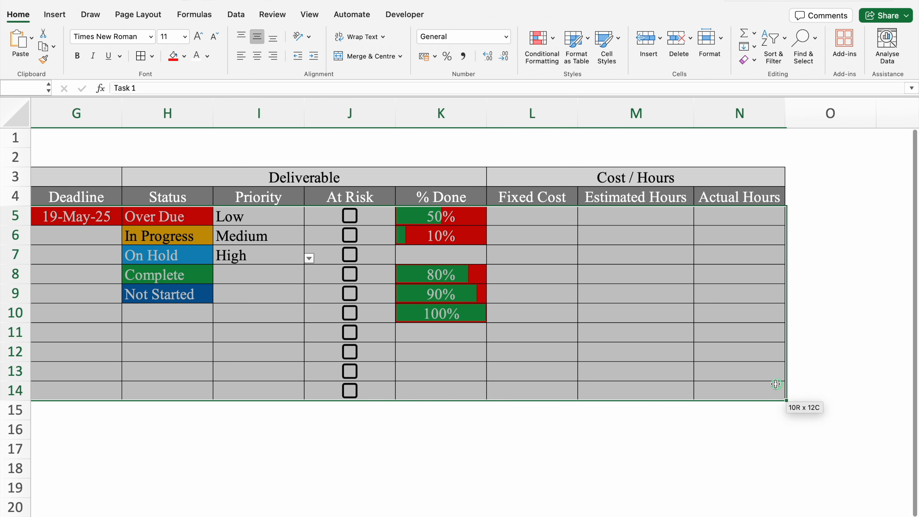
click(548, 42)
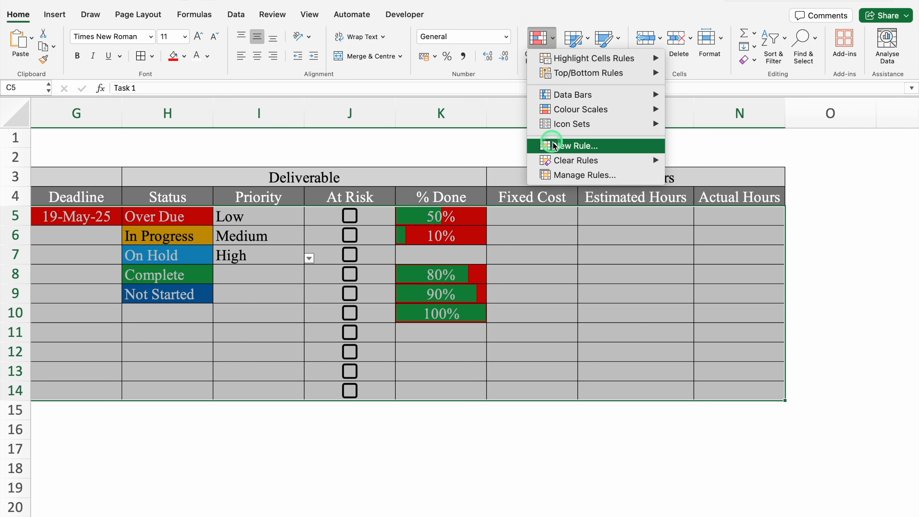
click(560, 149)
click(458, 119)
click(404, 172)
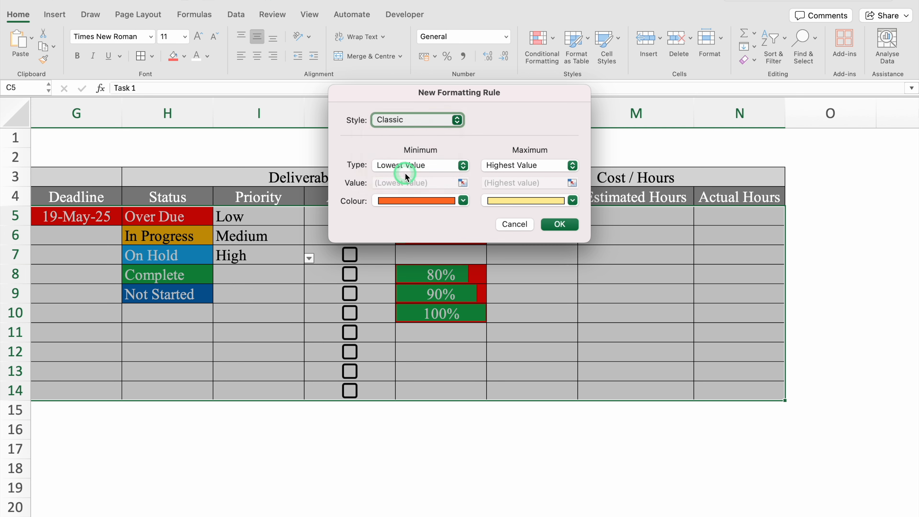
click(431, 149)
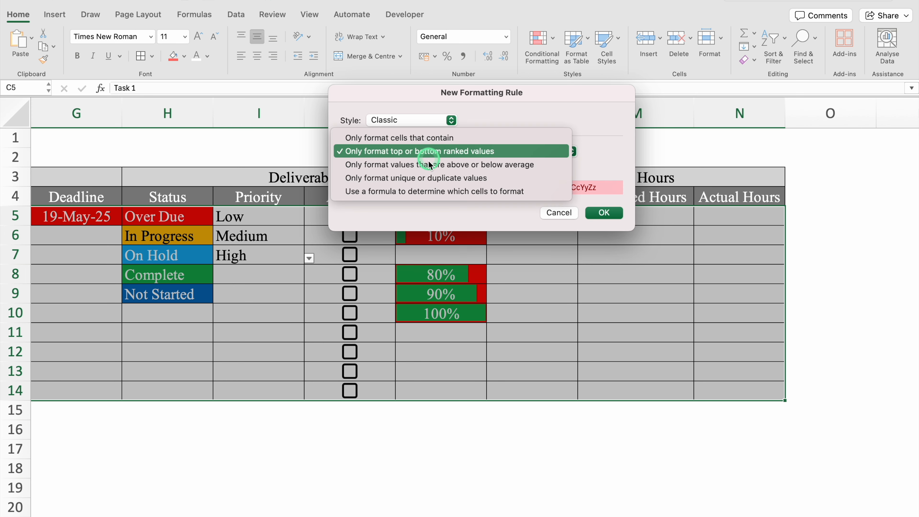
click(426, 192)
click(467, 167)
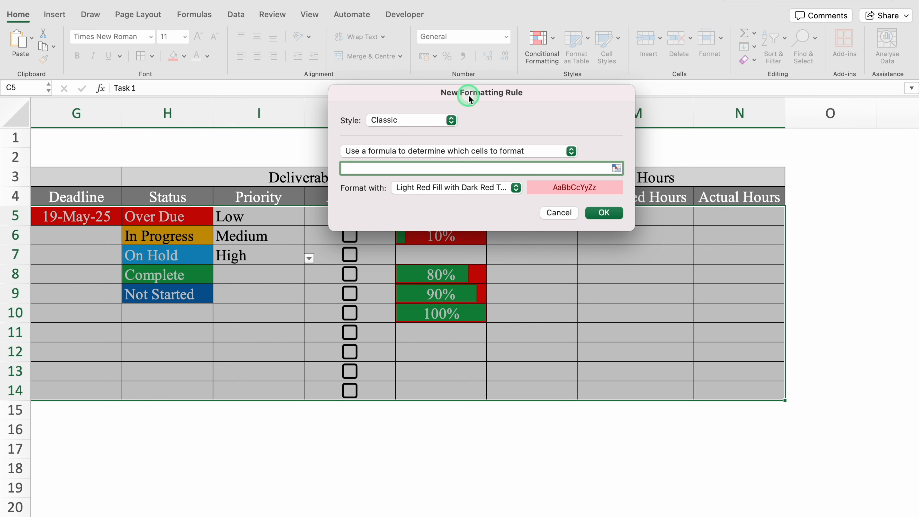
Step: Enter the rule formula =$J5=True with the light red fill and dark red text format, and apply it
drag(471, 96, 563, 99)
click(505, 173)
text(=)
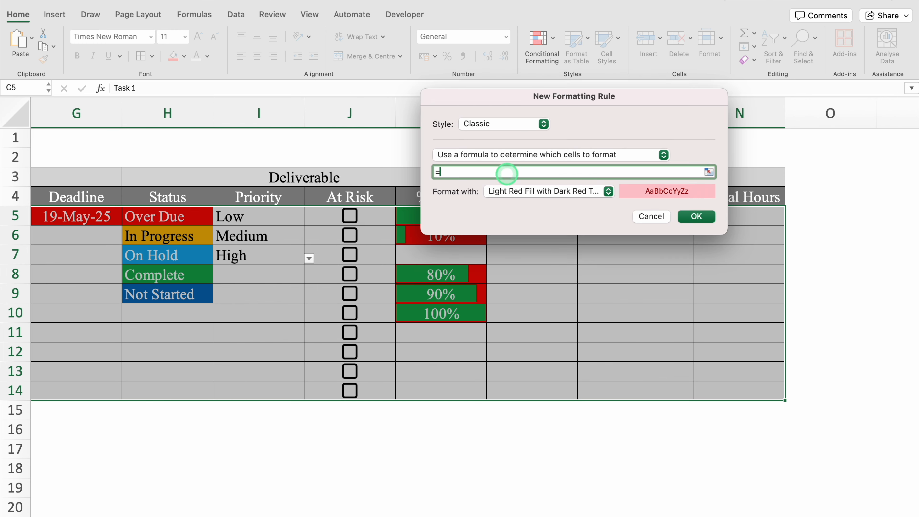
click(364, 215)
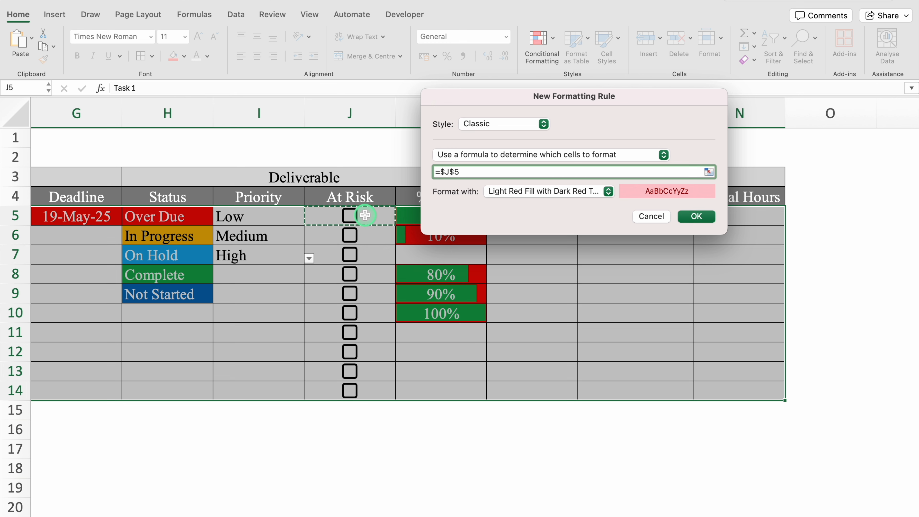
click(454, 171)
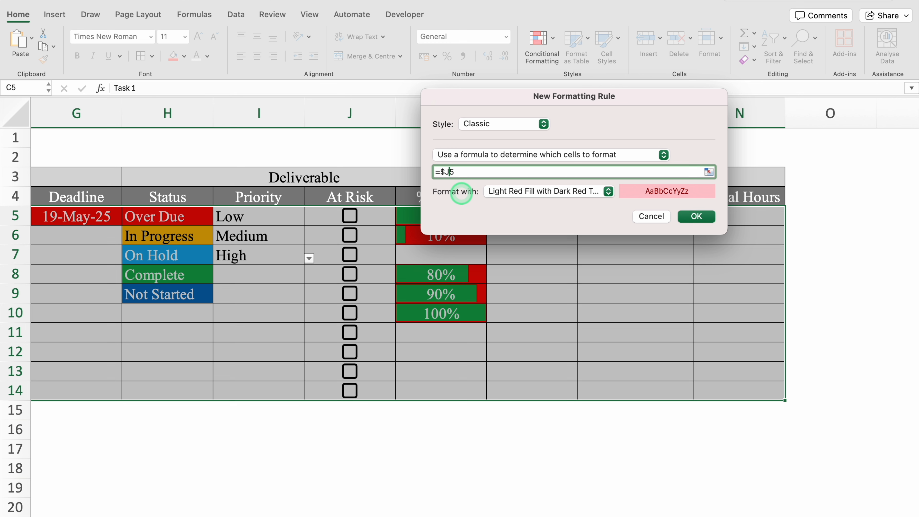
key(BackSpace)
click(476, 172)
text(=)
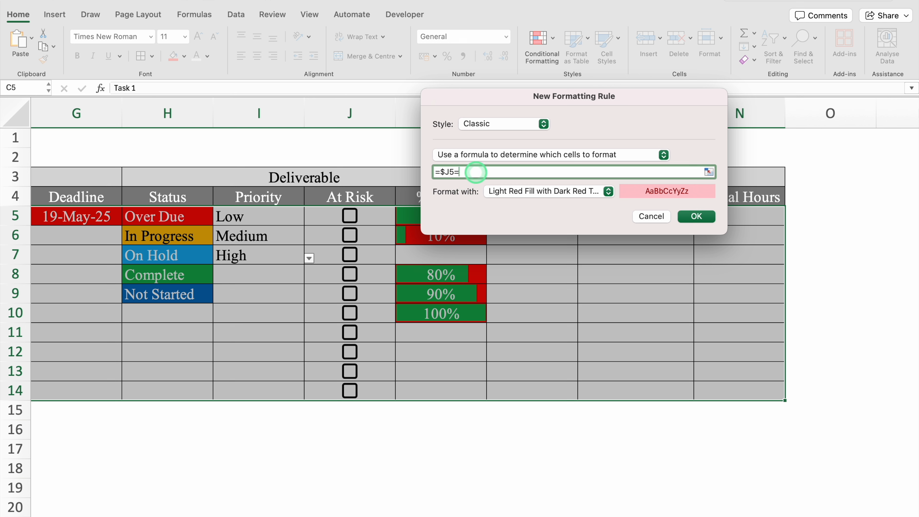
text(True)
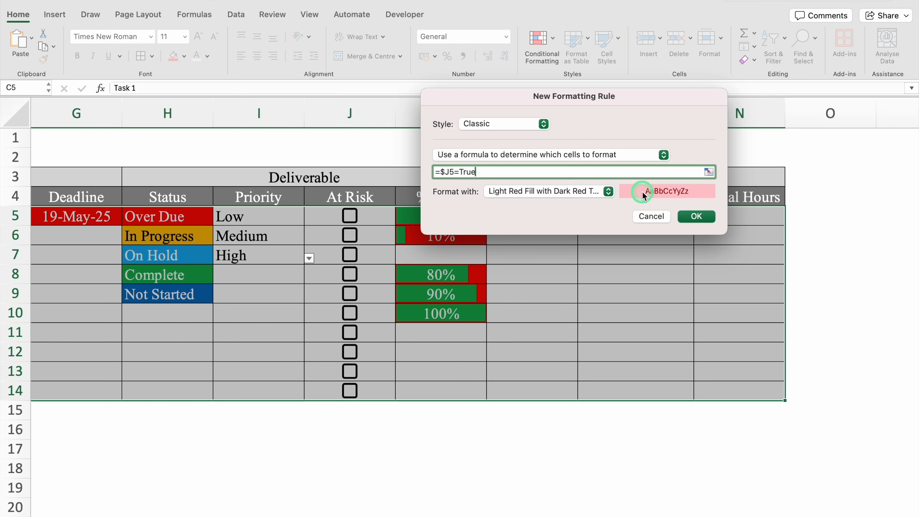
click(702, 216)
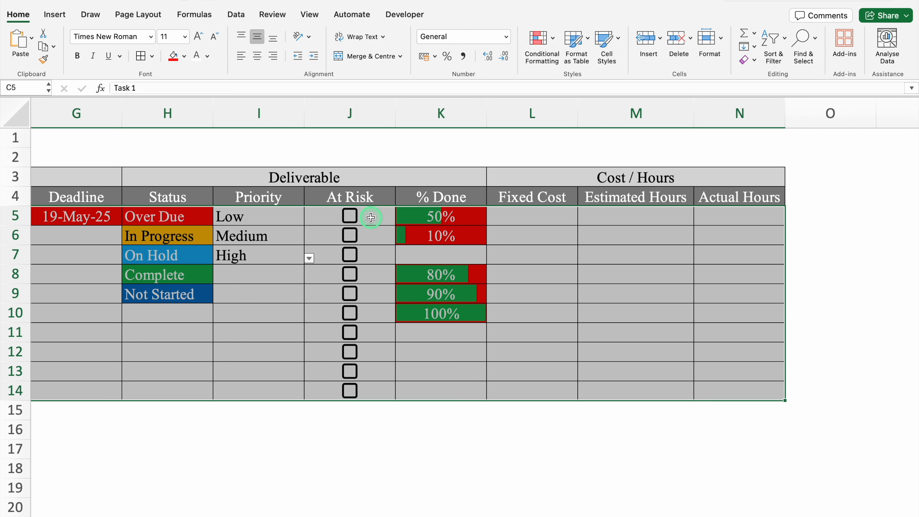
Step: Tick the At Risk checkbox in J7 to test the row highlighting across the table
click(349, 255)
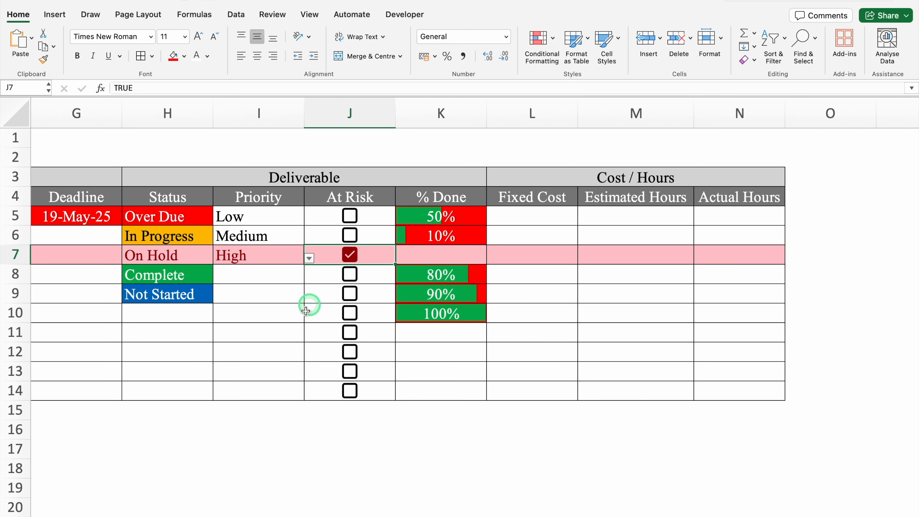
scroll(404, 510, left, 10)
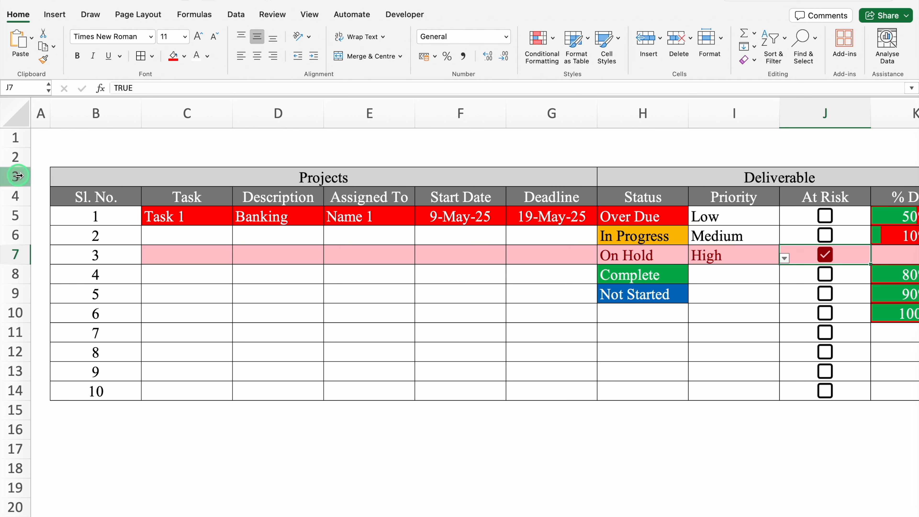
drag(17, 176, 20, 191)
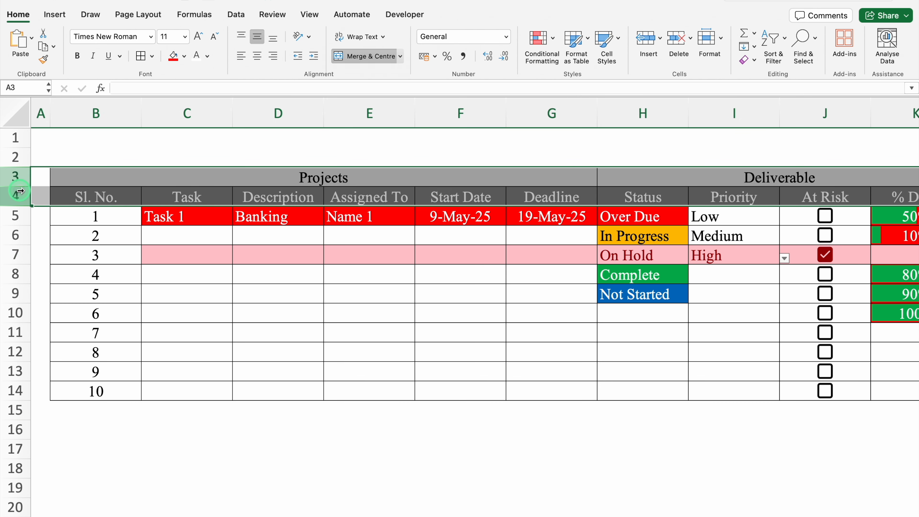
click(151, 37)
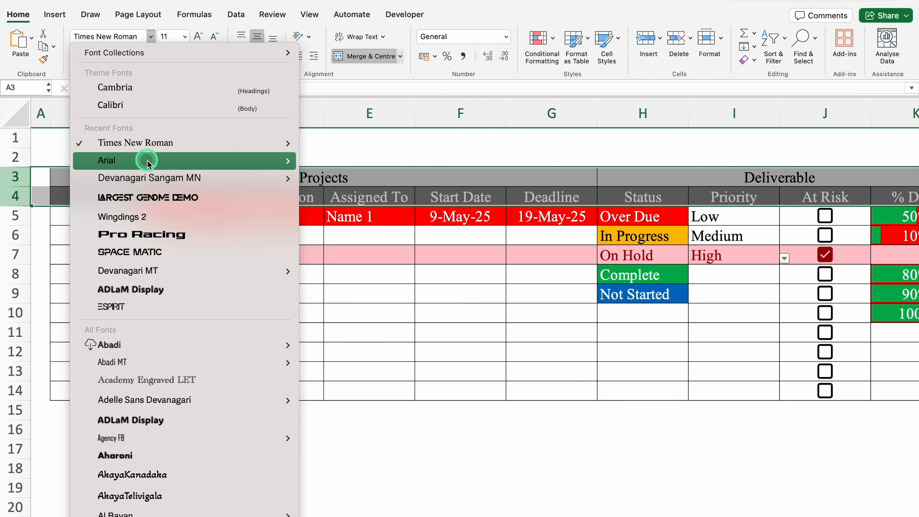
mouse_move(144, 159)
click(343, 326)
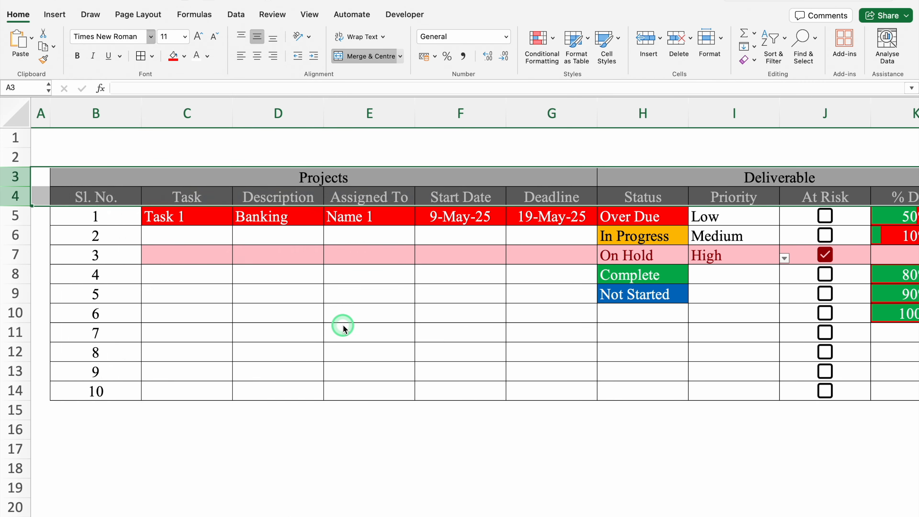
Step: Reduce the font size of the header labels in row 4 by two steps and autofit the width of column E
click(10, 203)
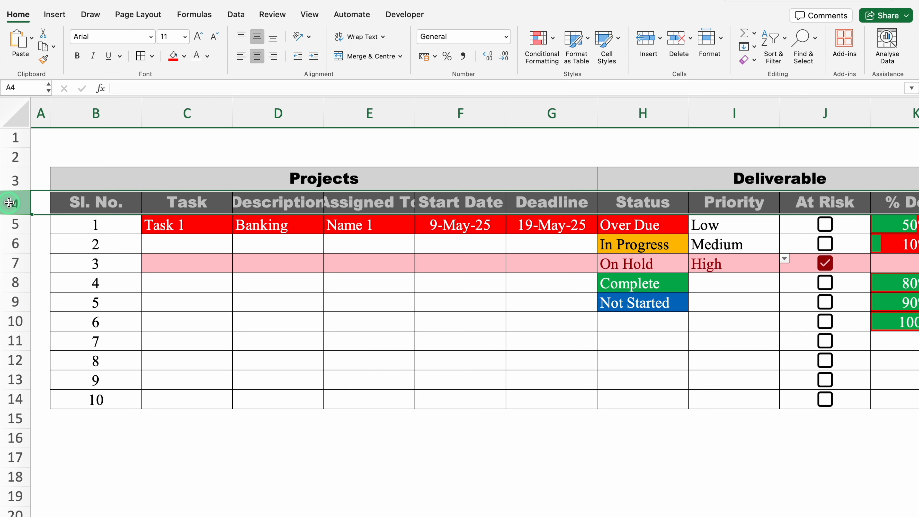
click(214, 37)
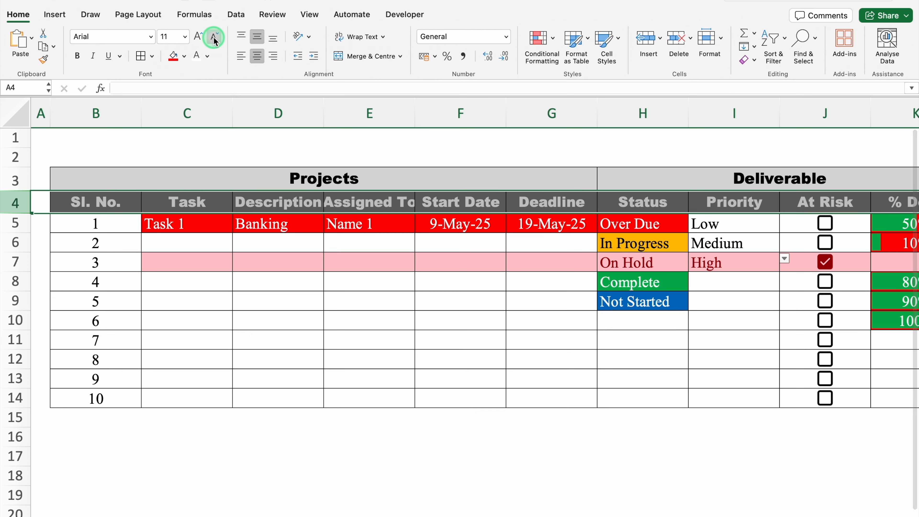
click(215, 37)
click(369, 436)
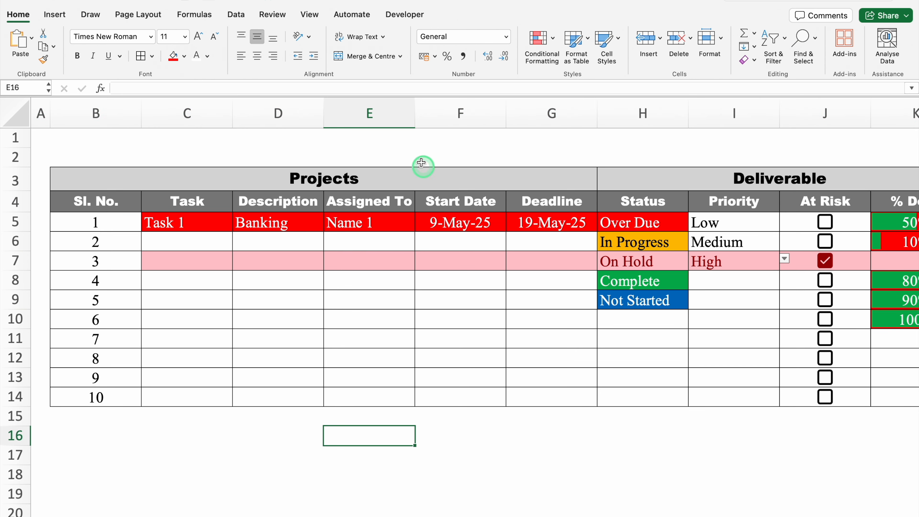
double_click(415, 109)
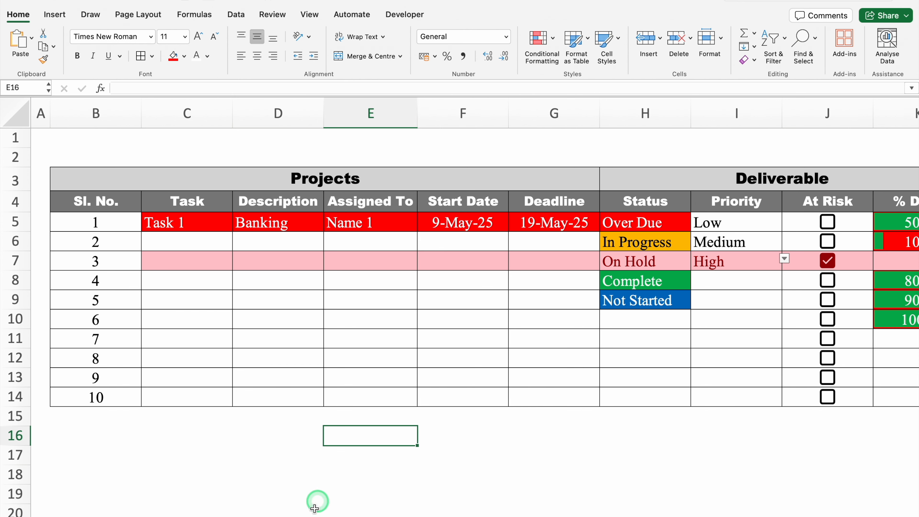
scroll(410, 507, right, 10)
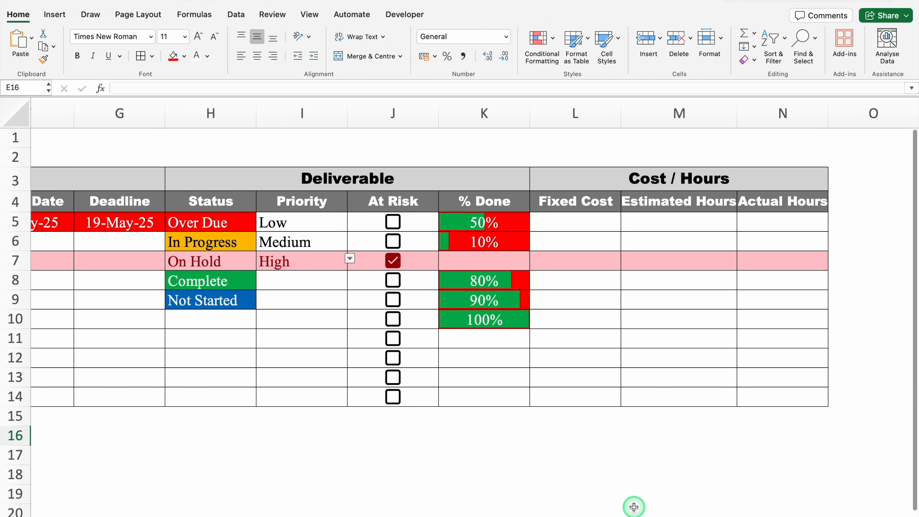
scroll(636, 510, left, 10)
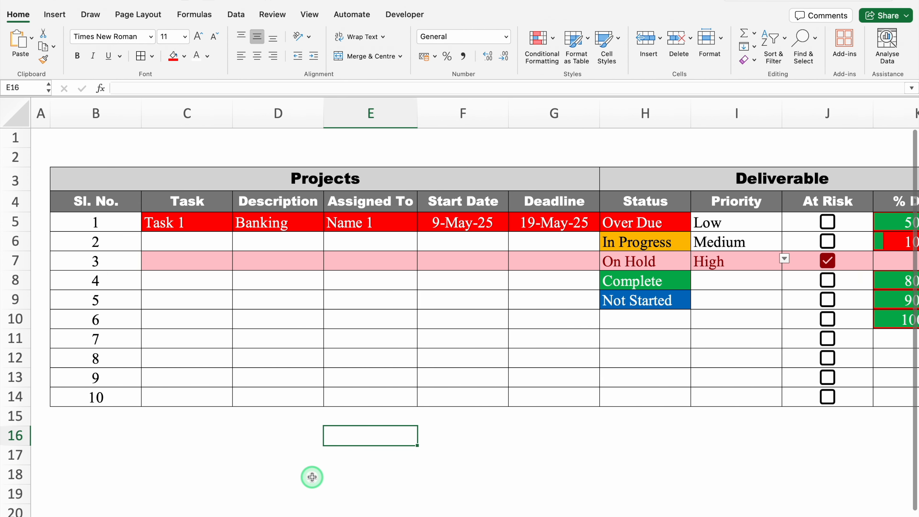
Step: Increase the height of row 2 and merge and centre B2:N2 above the table
click(25, 154)
drag(25, 167, 24, 180)
drag(73, 164, 792, 173)
click(371, 59)
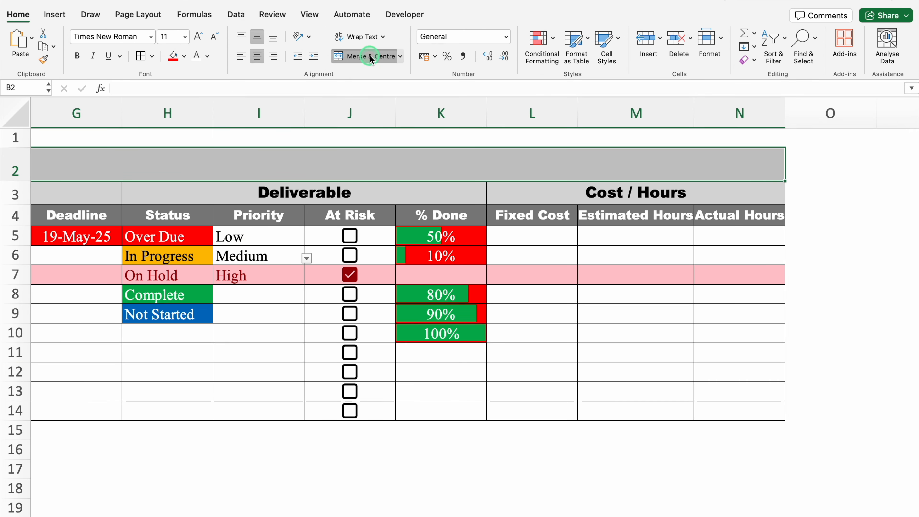
Step: Enter the title "Project Tracker - ABC Project" in the merged cell B2
click(345, 162)
text(Project Tracker - ABC Project)
key(Return)
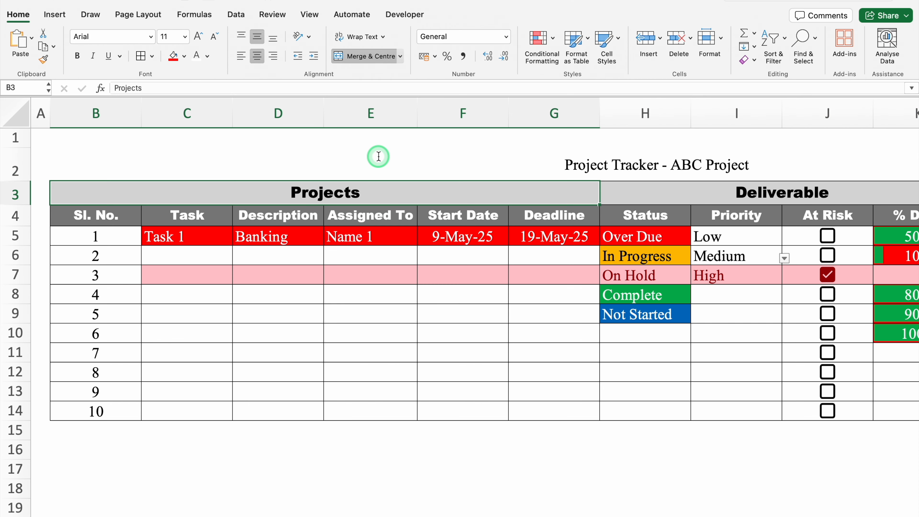
Step: Format the title in B2 with the Arial Black font at size 18
click(378, 156)
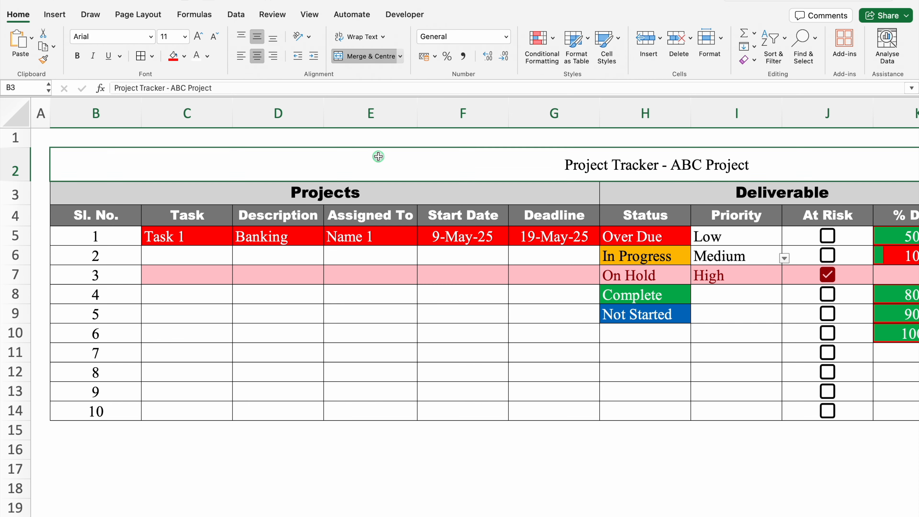
click(151, 36)
mouse_move(153, 149)
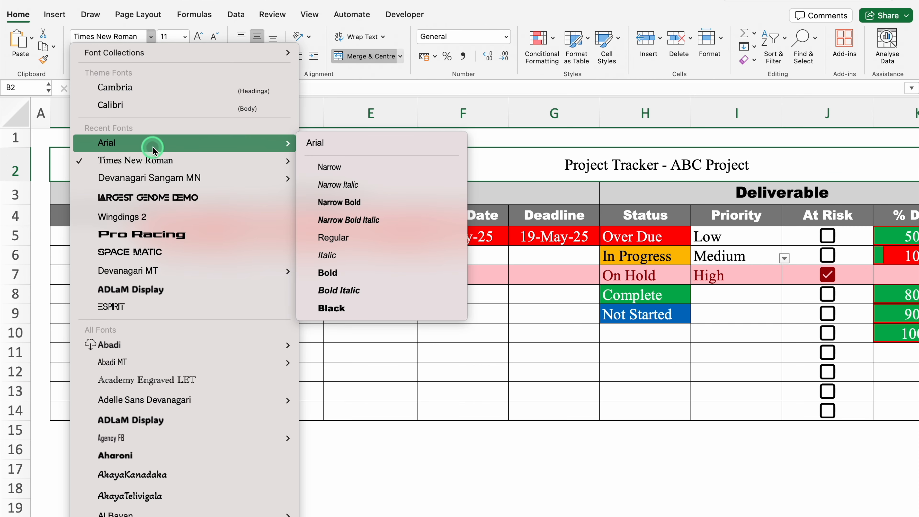
click(331, 310)
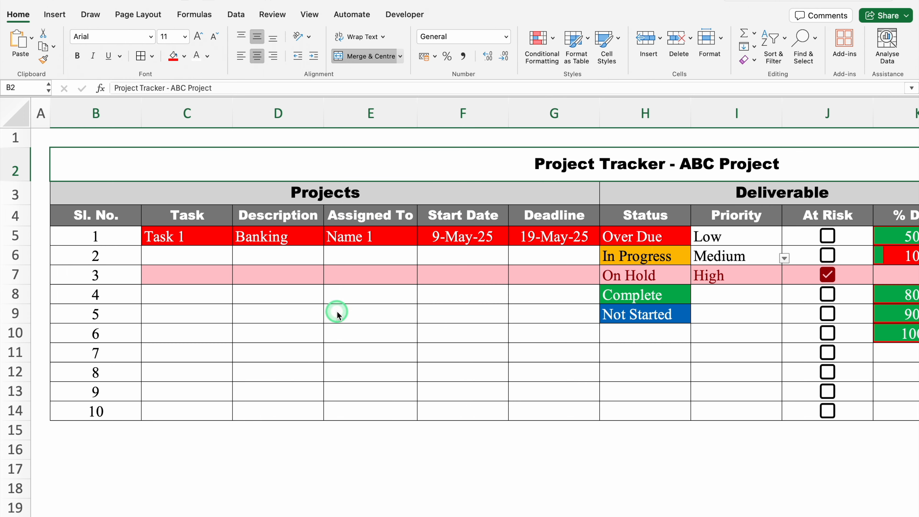
click(197, 36)
click(197, 37)
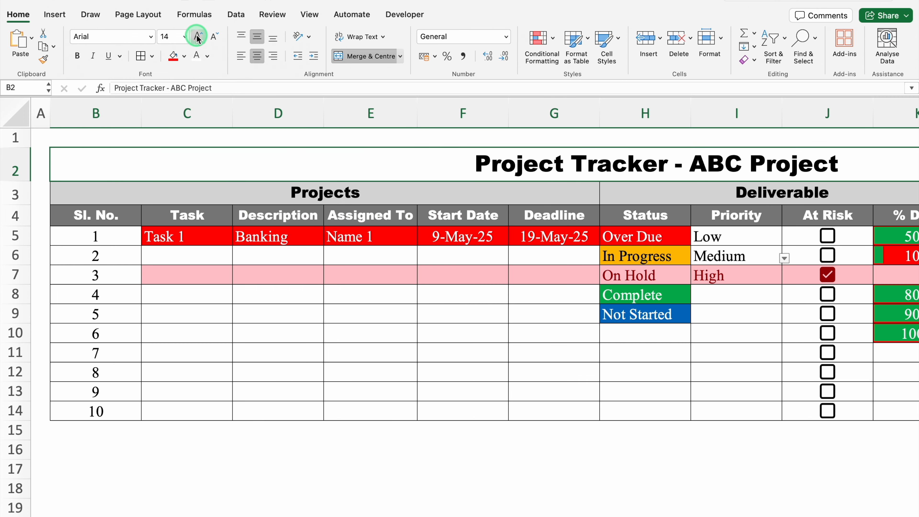
click(197, 37)
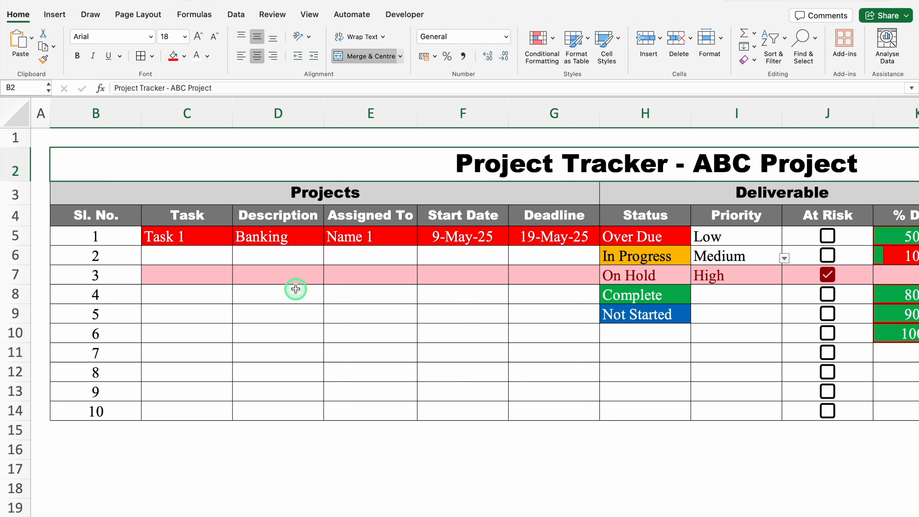
click(306, 447)
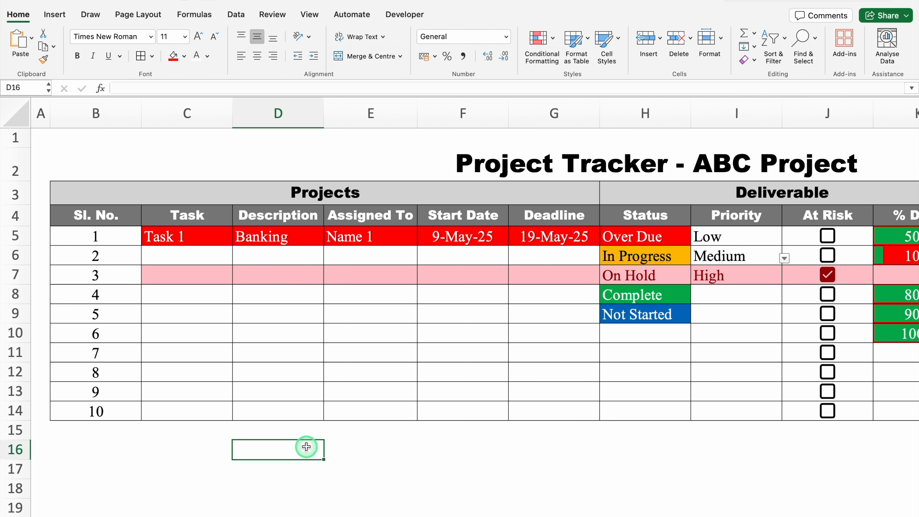